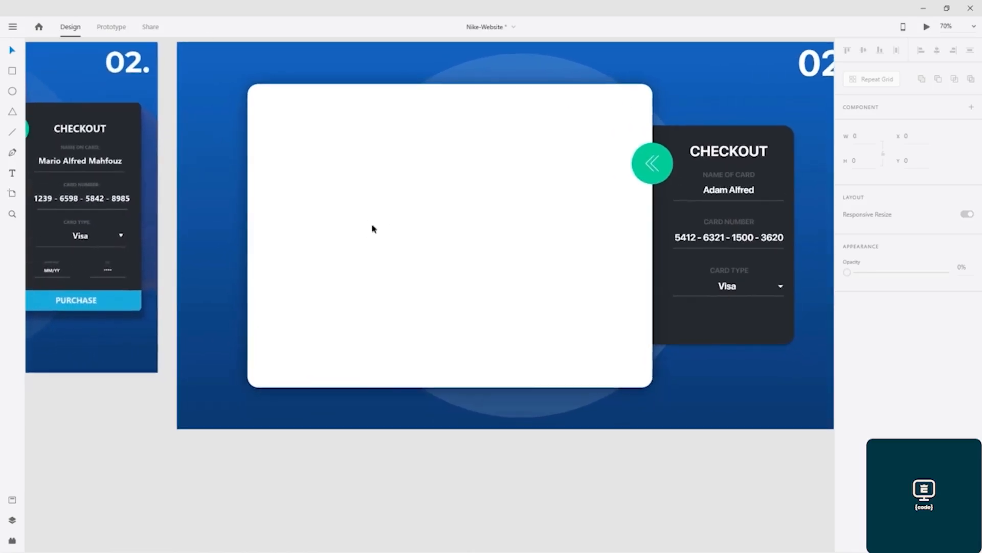
# - Duplicate the CARD TYPE label with its Visa text and place the copies below the card type line, near the line's left end
pyautogui.scroll(5, 77, 264)
pyautogui.scroll(-3, 76, 265)
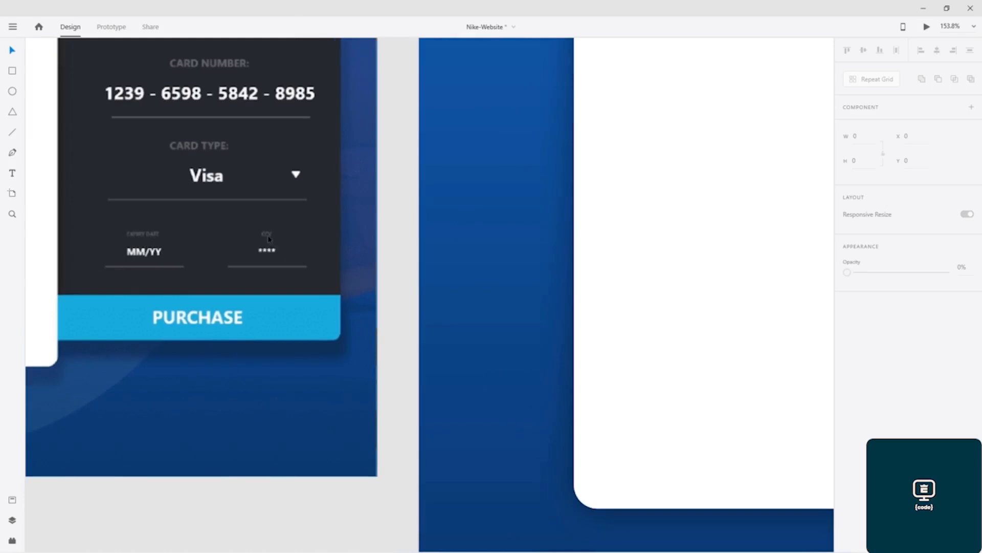
pyautogui.moveTo(658, 195); pyautogui.dragTo(67, 172)
pyautogui.moveTo(707, 167); pyautogui.dragTo(291, 156)
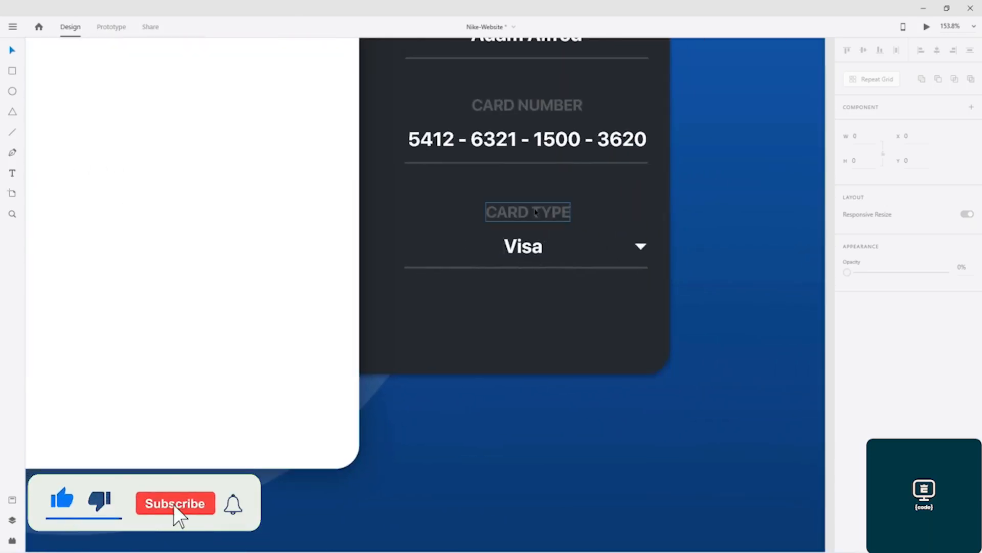
pyautogui.click(531, 215)
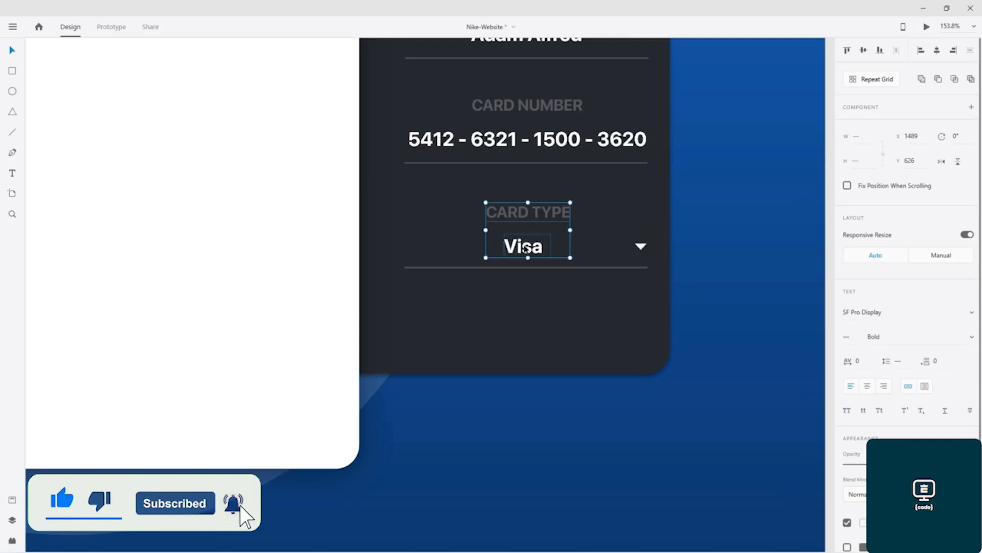
pyautogui.moveTo(526, 249); pyautogui.dragTo(525, 352)
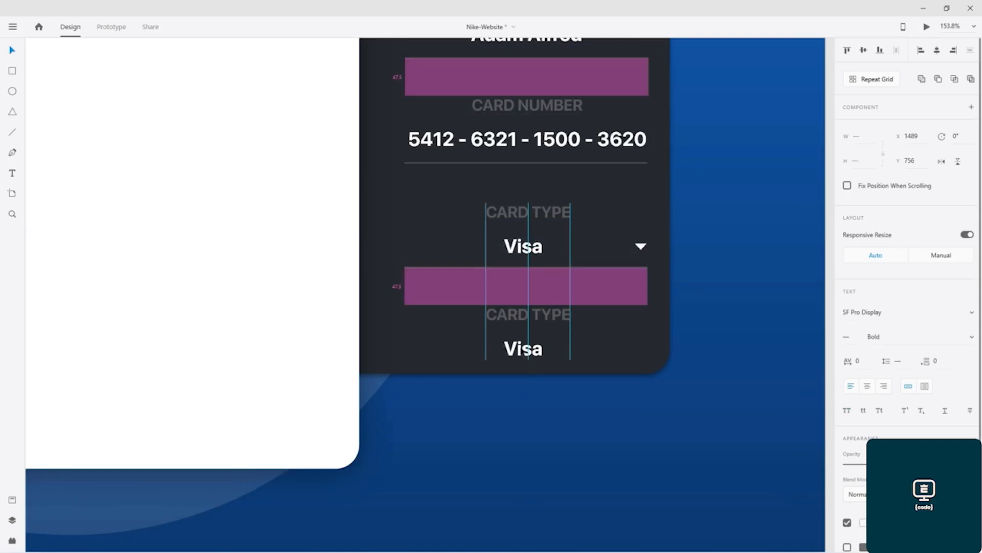
pyautogui.moveTo(525, 318); pyautogui.dragTo(444, 301)
# - Enlarge the dark checkout card to 939 × 703, extending it both downward and upward
pyautogui.click(552, 331)
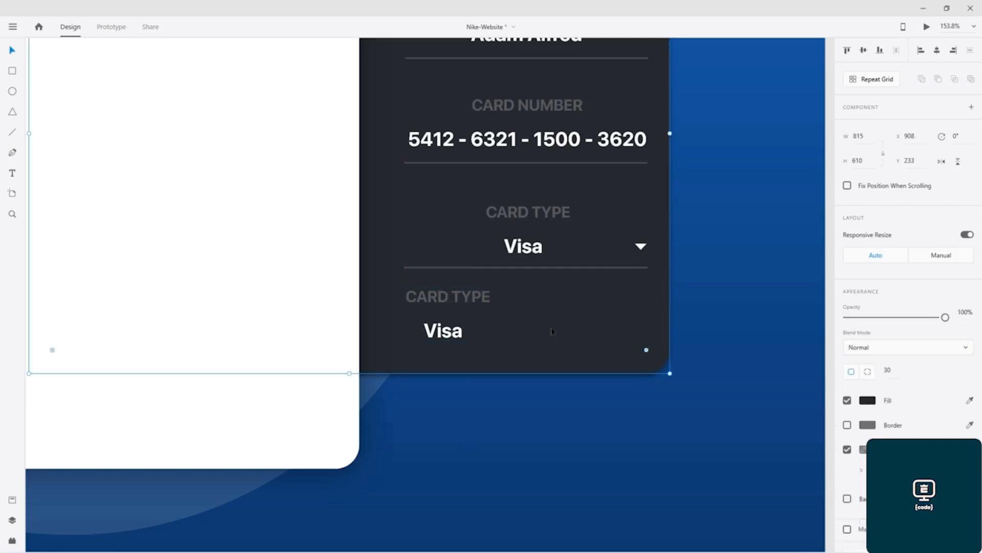
pyautogui.moveTo(349, 376); pyautogui.dragTo(353, 412)
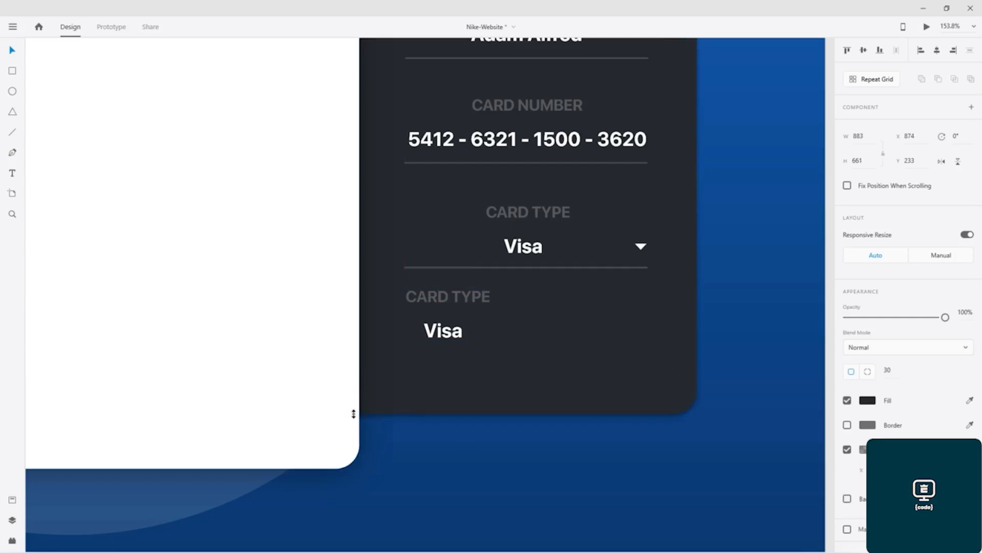
pyautogui.scroll(-5, 600, 338)
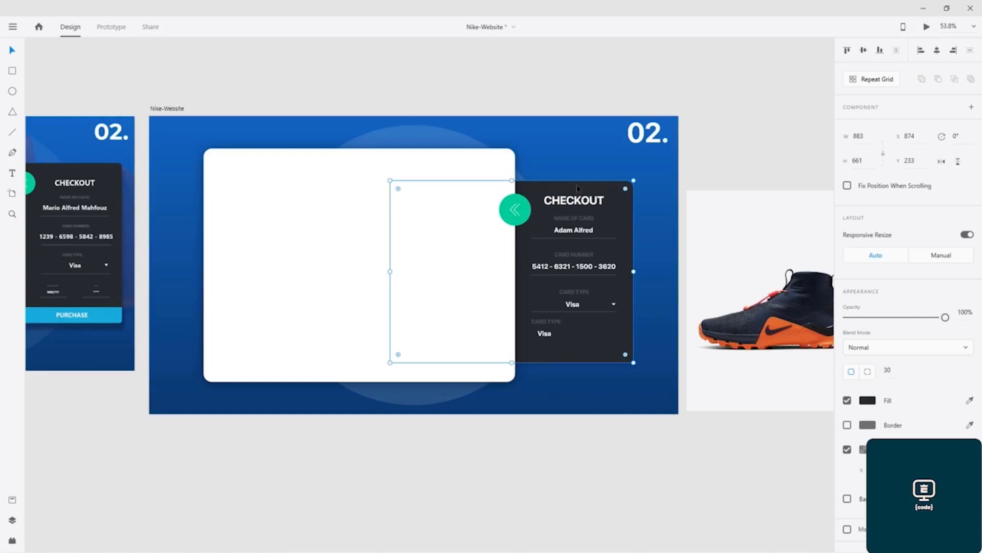
pyautogui.moveTo(511, 178); pyautogui.dragTo(511, 169)
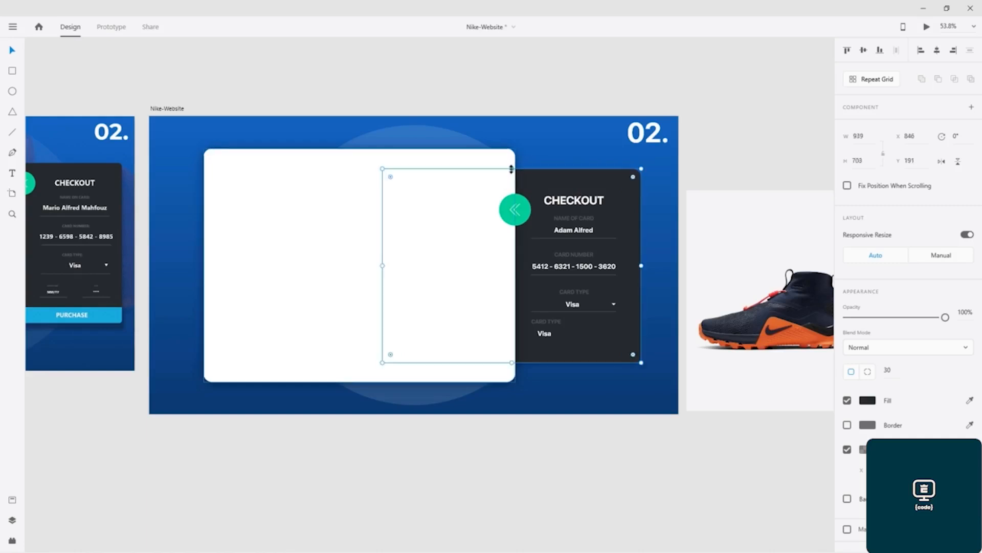
# - Move the dark card together with all its checkout texts and lines rightward to X 867, leaving the background circle out
pyautogui.moveTo(574, 93); pyautogui.dragTo(544, 348)
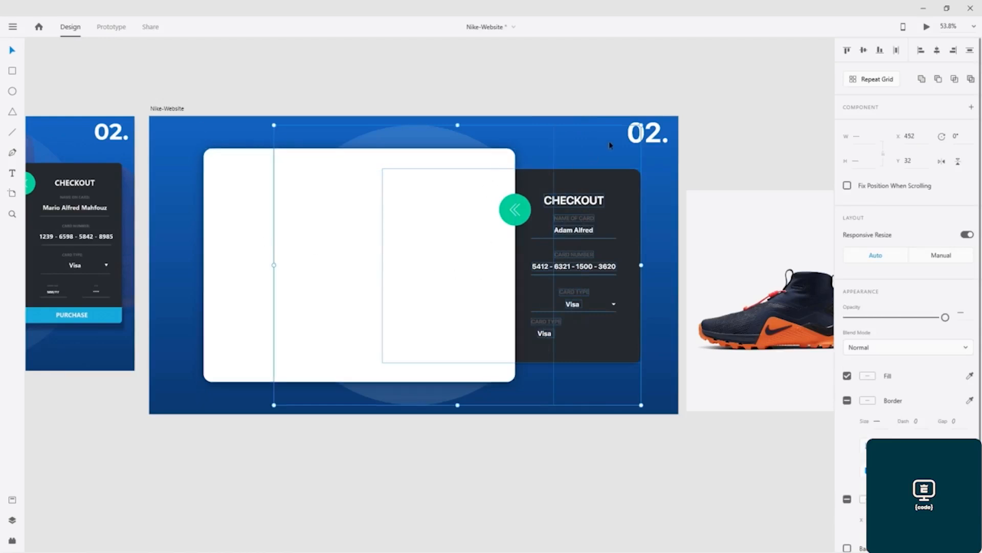
pyautogui.keyDown('shift'); pyautogui.click(438, 399); pyautogui.keyUp('shift')
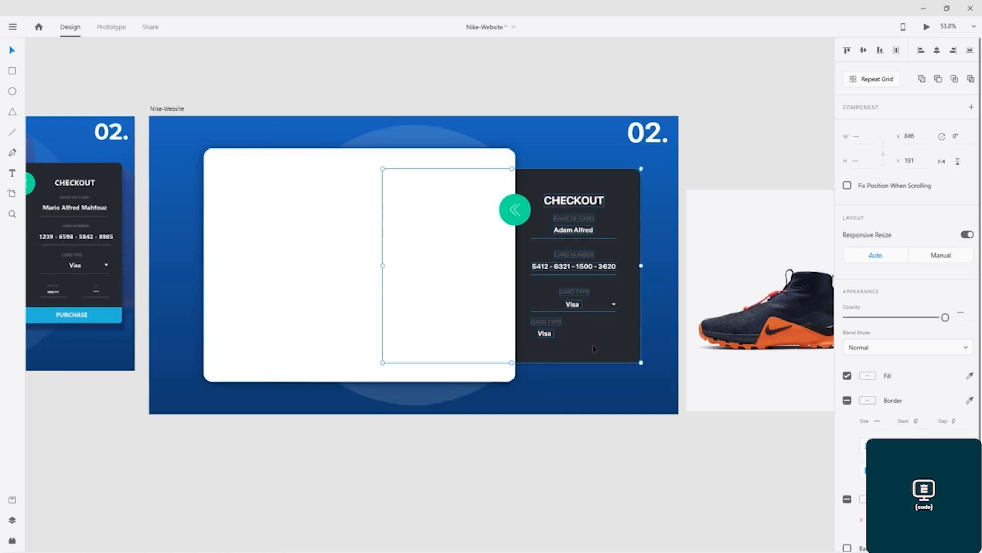
pyautogui.hotkey('shift', 'Right')
pyautogui.hotkey('shift', 'Right')
pyautogui.hotkey('shift', 'Right')
pyautogui.hotkey('shift', 'Right')
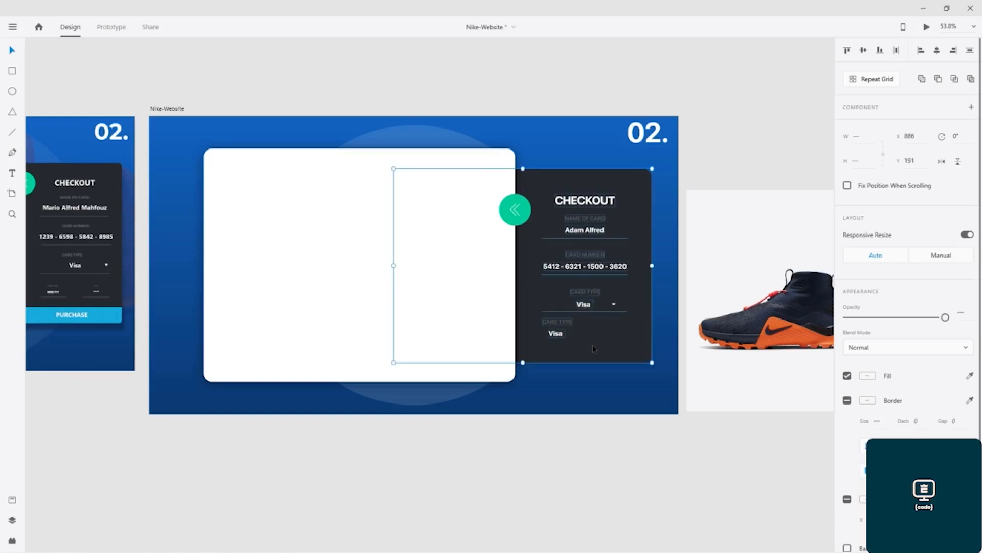
pyautogui.hotkey('shift', 'Left')
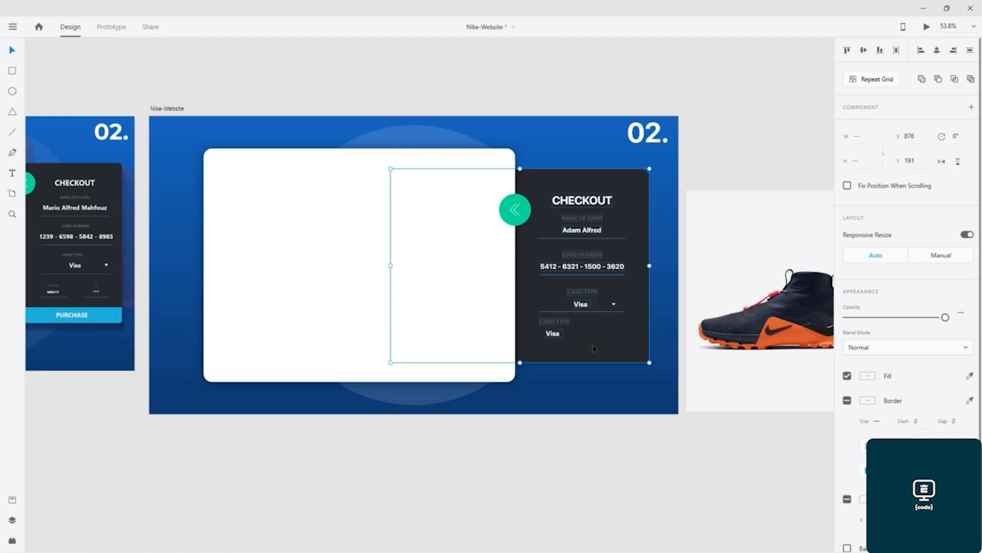
pyautogui.press('Left')
pyautogui.press('Left')
pyautogui.press('Left')
pyautogui.press('Left')
pyautogui.press('Left')
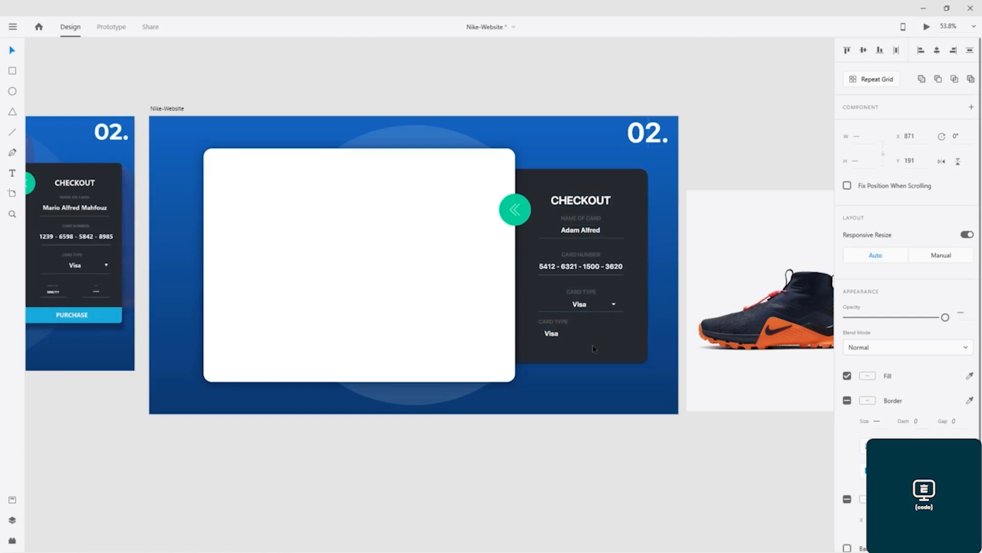
pyautogui.press('Left')
pyautogui.press('Left')
pyautogui.press('Left')
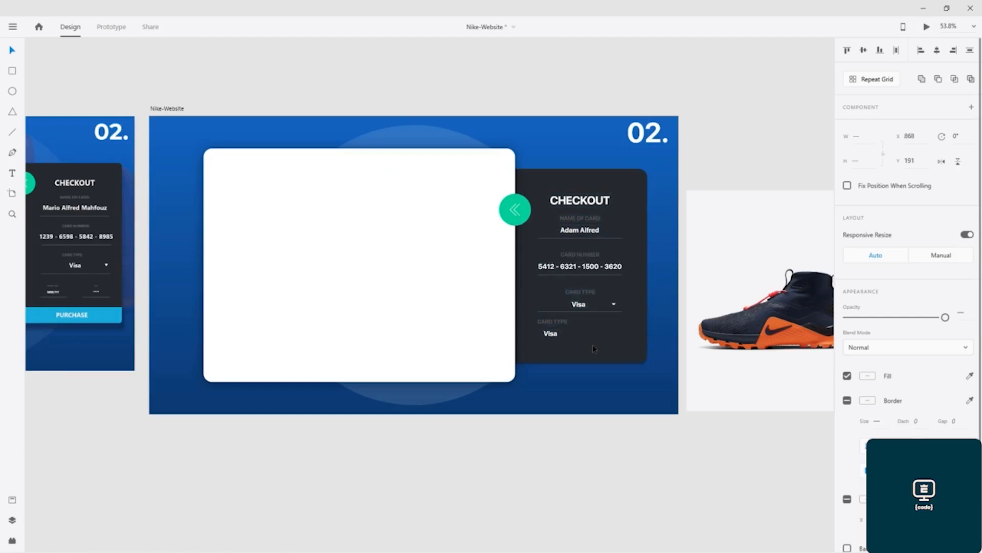
pyautogui.press('Left')
# - Turn off all caps on the copied CARD TYPE label and change its text to "Expire Date"
pyautogui.scroll(1, 558, 327)
pyautogui.scroll(5, 562, 326)
pyautogui.doubleClick(565, 322)
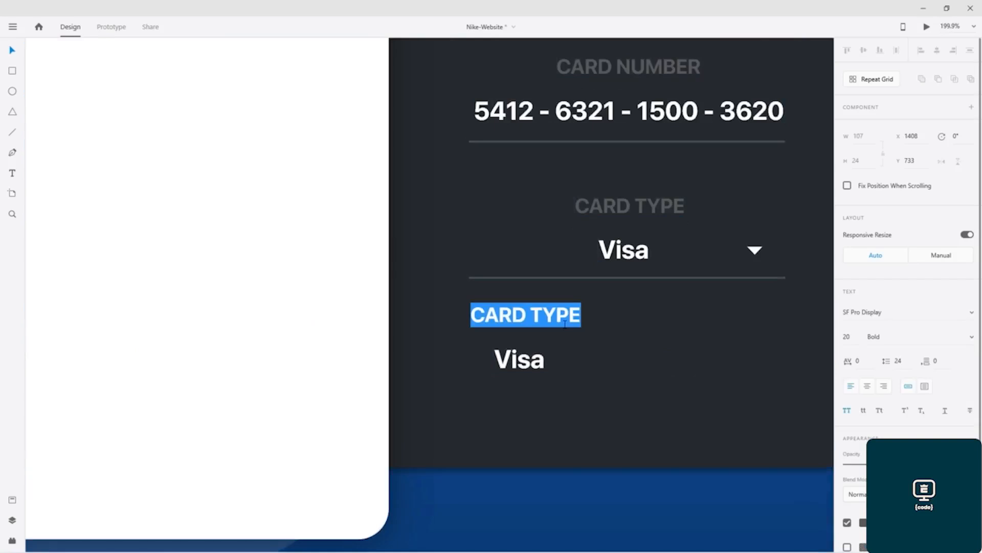
pyautogui.click(847, 410)
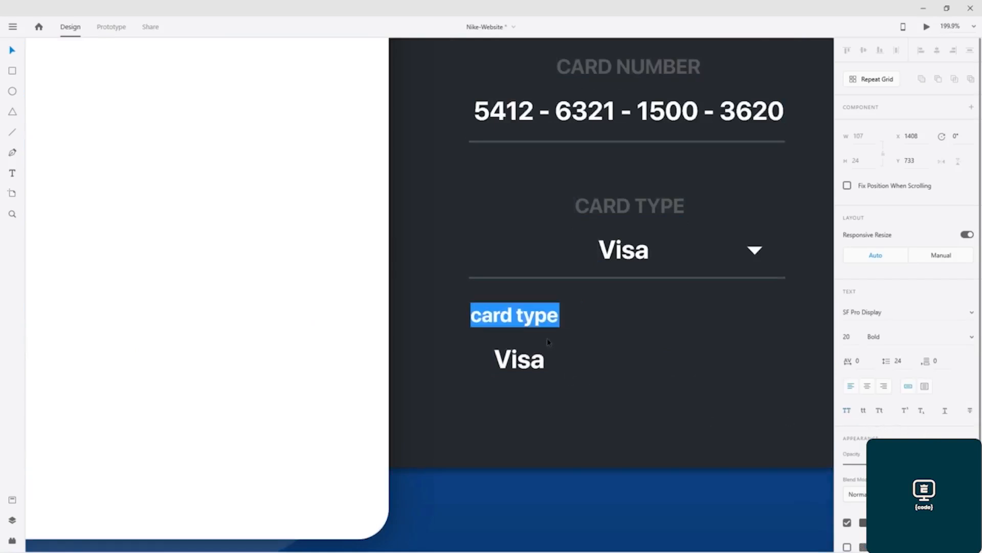
pyautogui.write('Expi')
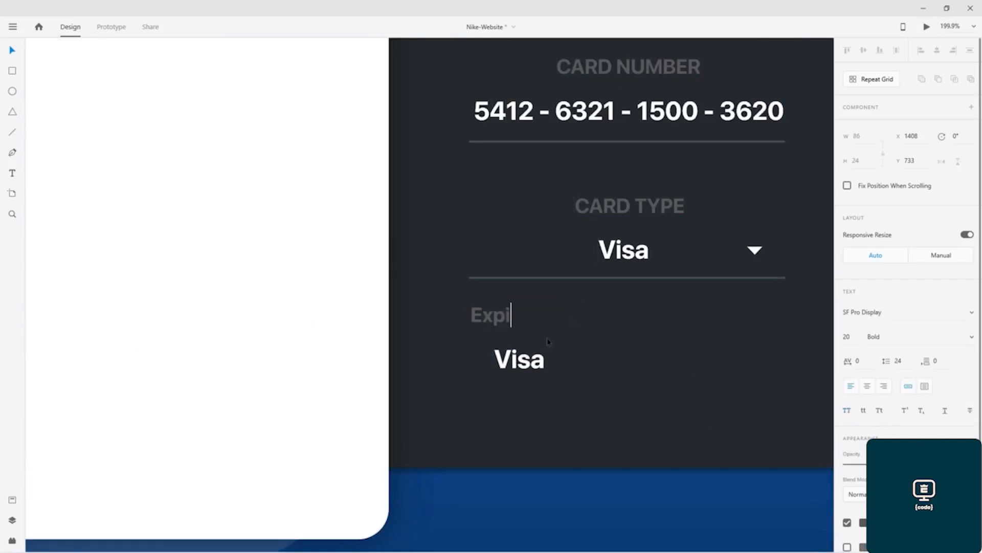
pyautogui.write('re Date')
pyautogui.press('Escape')
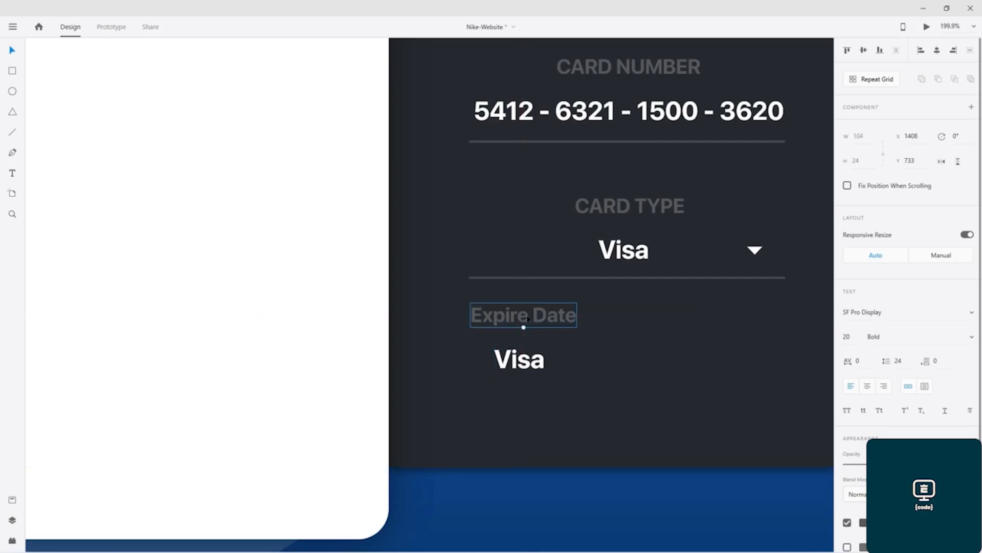
# - Duplicate the Expire Date label as an all-caps "CVV" label, align it with the card number's right edge, and save the document
pyautogui.moveTo(528, 318); pyautogui.dragTo(737, 319)
pyautogui.doubleClick(737, 320)
pyautogui.click(848, 410)
pyautogui.write('CVV')
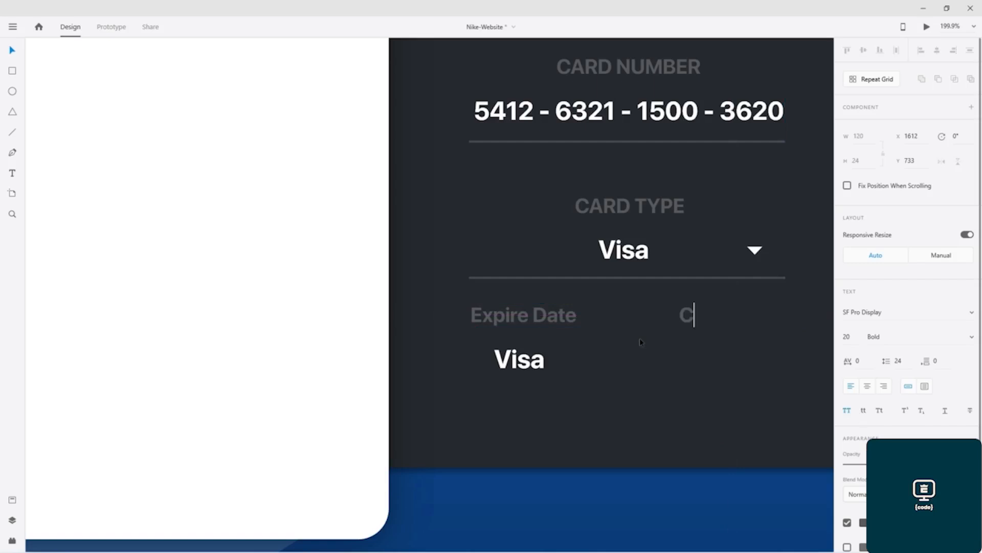
pyautogui.moveTo(700, 326); pyautogui.dragTo(768, 321)
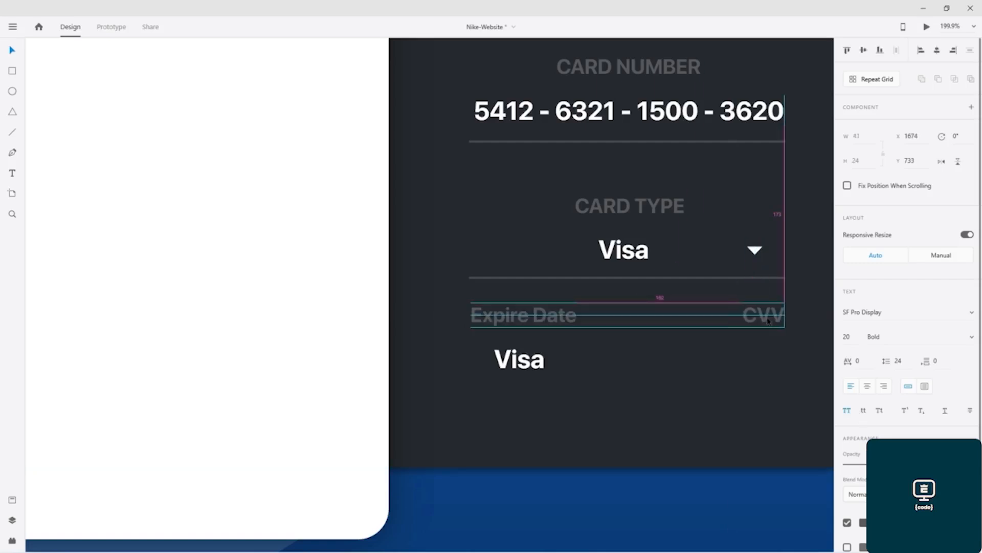
pyautogui.click(742, 370)
pyautogui.hotkey('ctrl', 's')
# - Replace the copied Visa text with all-caps "MM/YY" and centre it under the Expire Date label
pyautogui.scroll(-5, 541, 294)
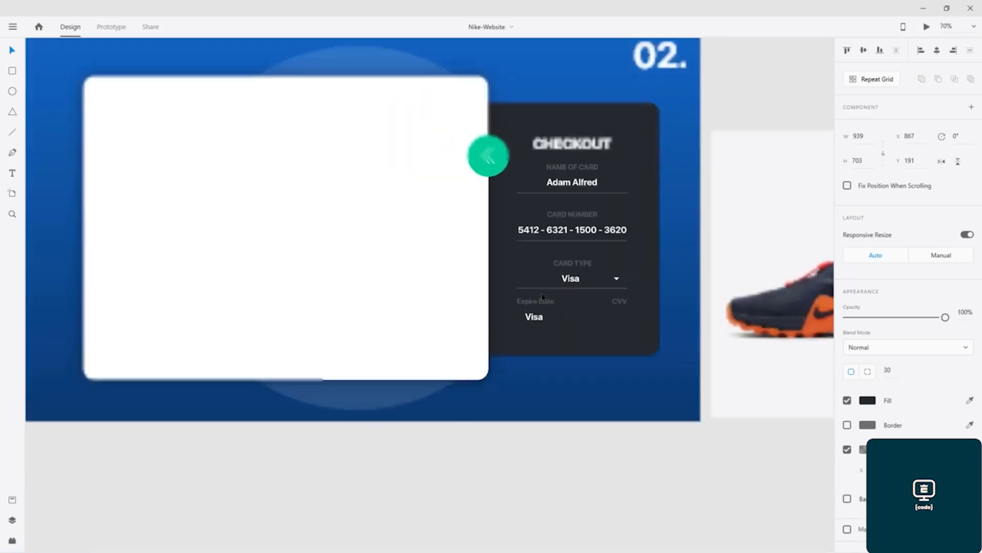
pyautogui.moveTo(413, 213); pyautogui.dragTo(456, 209)
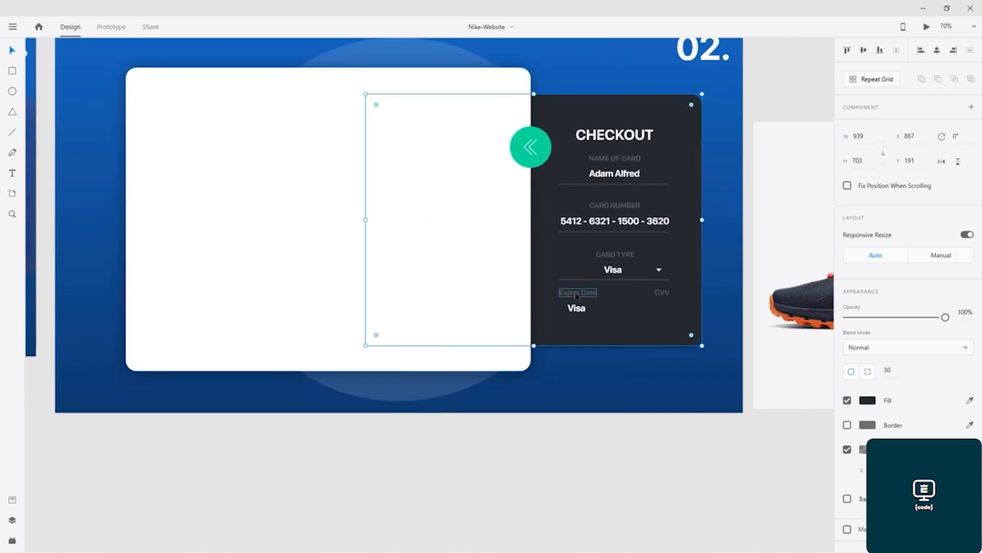
pyautogui.scroll(5, 576, 307)
pyautogui.doubleClick(582, 307)
pyautogui.doubleClick(582, 307)
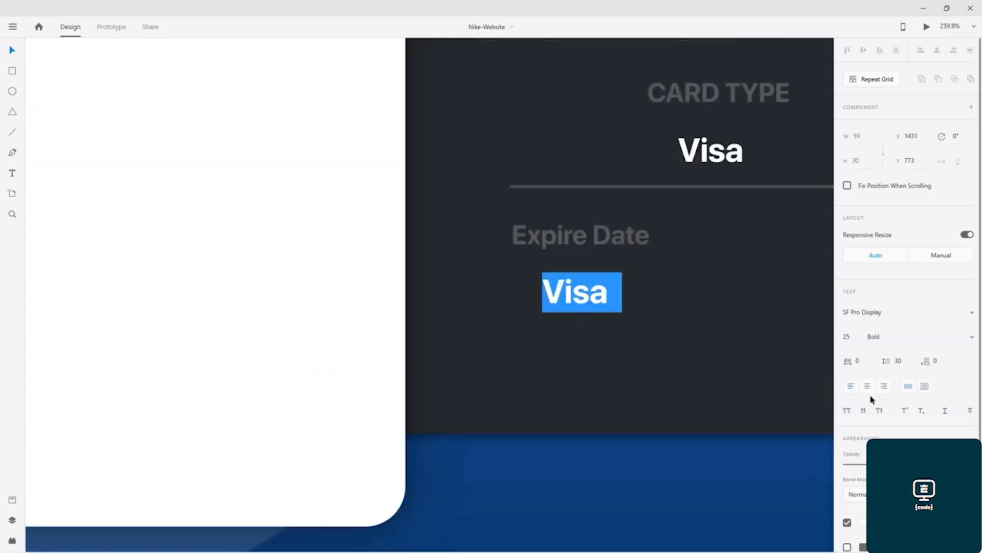
pyautogui.click(847, 410)
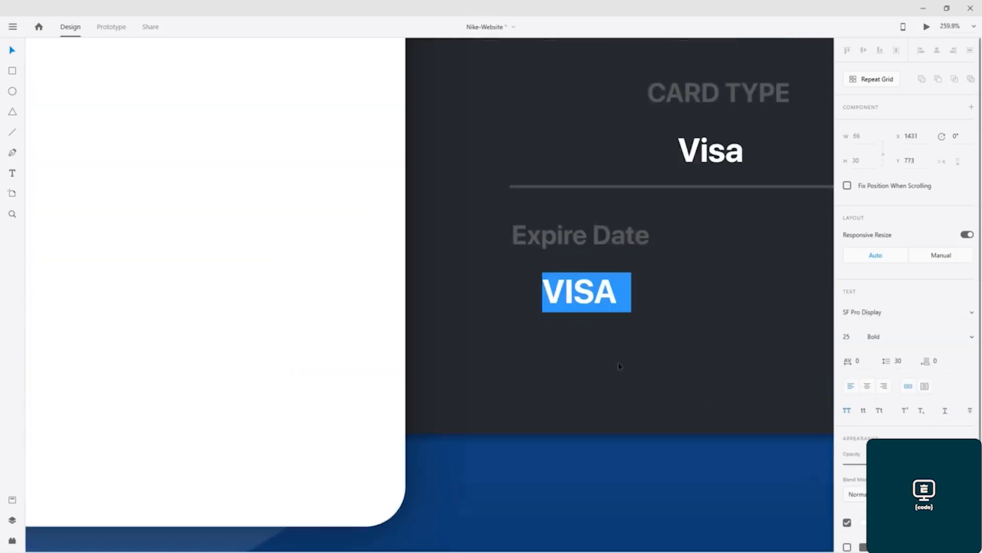
pyautogui.write('MM/')
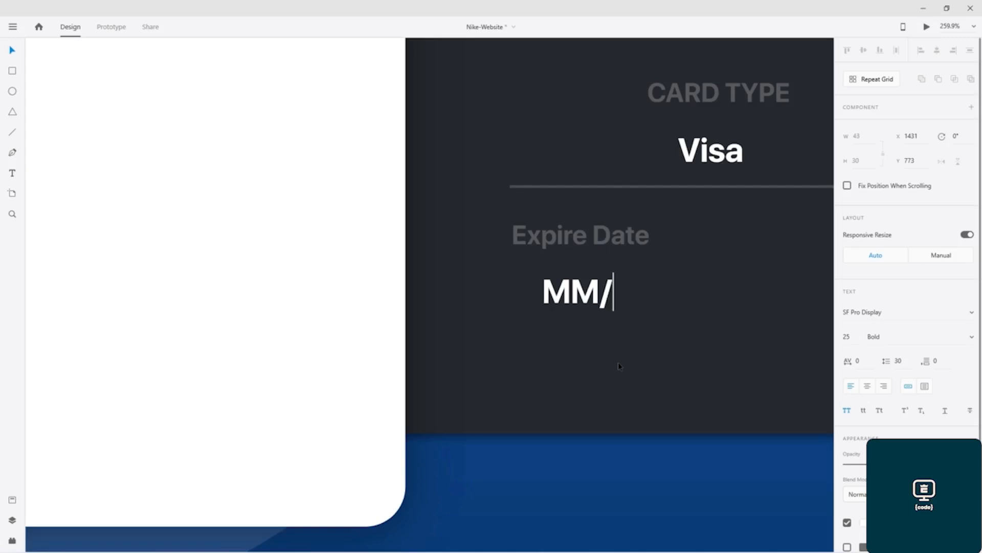
pyautogui.write('YY')
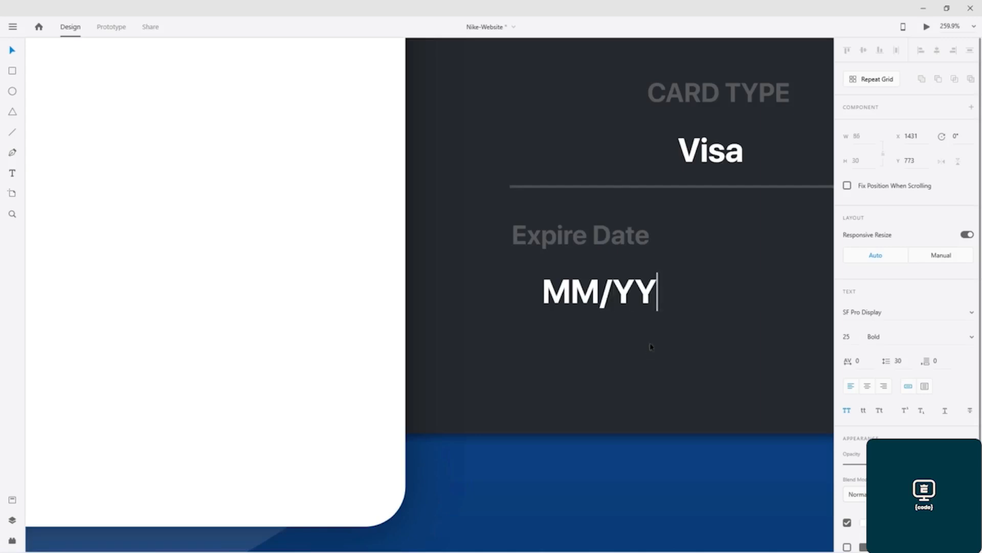
pyautogui.press('Escape')
pyautogui.moveTo(606, 292); pyautogui.dragTo(589, 289)
# - Duplicate the card type line below the CVV label and shorten it to 41 wide to match the label
pyautogui.moveTo(692, 298); pyautogui.dragTo(480, 297)
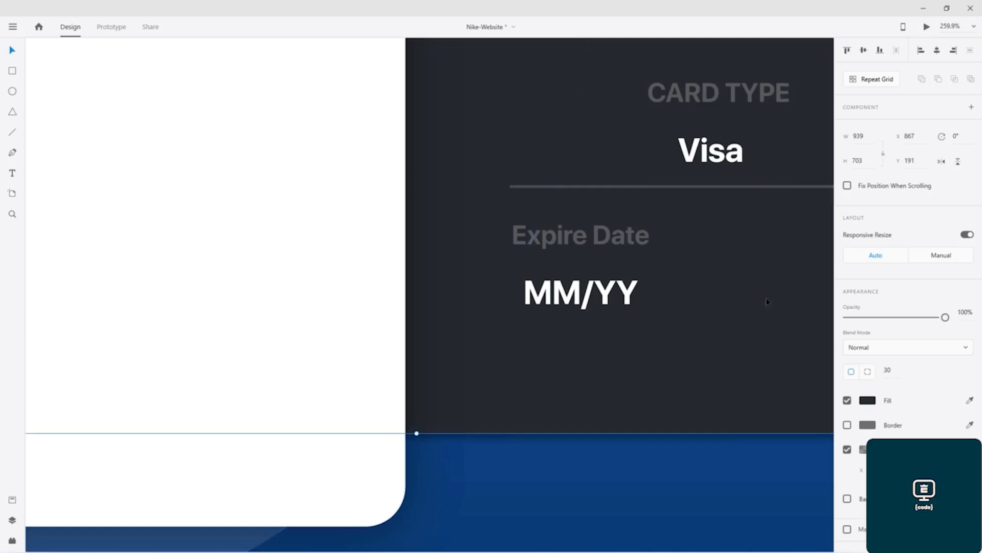
pyautogui.moveTo(766, 298); pyautogui.dragTo(418, 300)
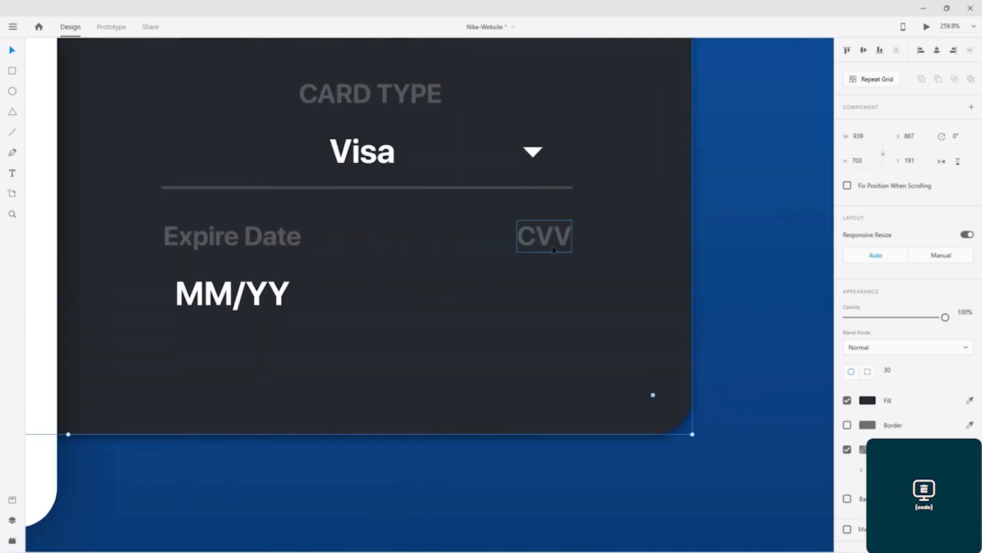
pyautogui.click(416, 190)
pyautogui.moveTo(417, 190); pyautogui.dragTo(481, 347)
pyautogui.moveTo(572, 344); pyautogui.dragTo(516, 308)
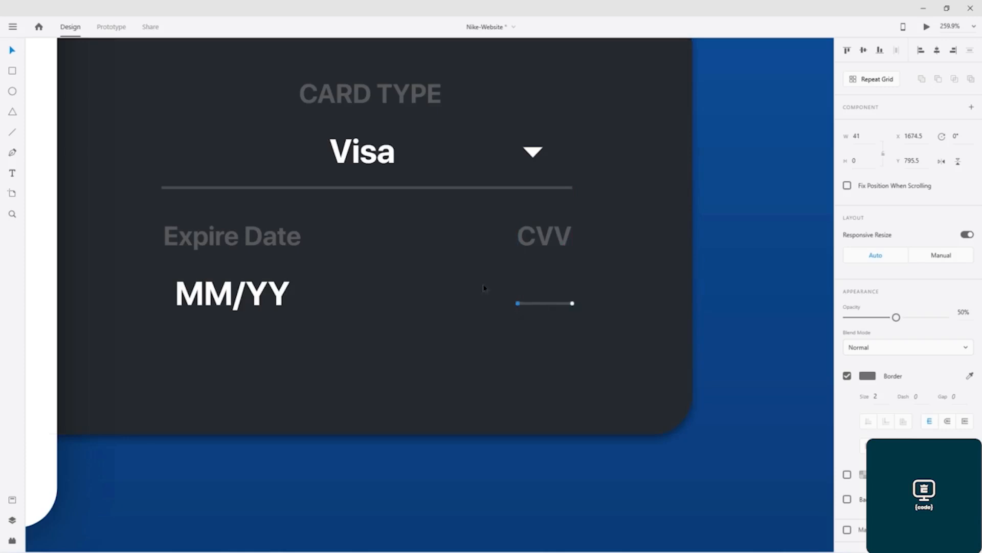
pyautogui.click(534, 283)
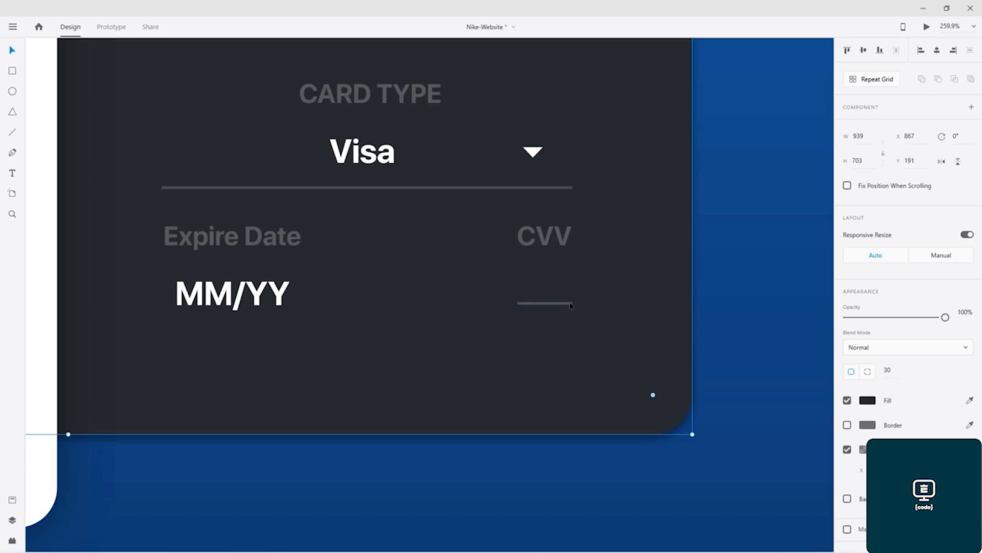
# - Draw a white 13 × 13 circle without a border just above the left end of the CVV line
pyautogui.click(12, 91)
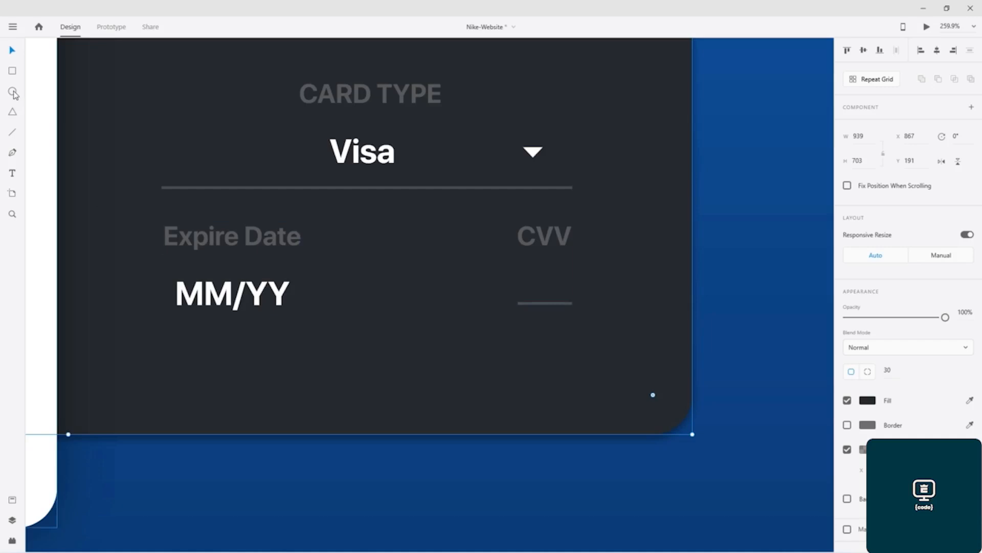
pyautogui.moveTo(522, 282); pyautogui.dragTo(544, 298)
pyautogui.click(847, 400)
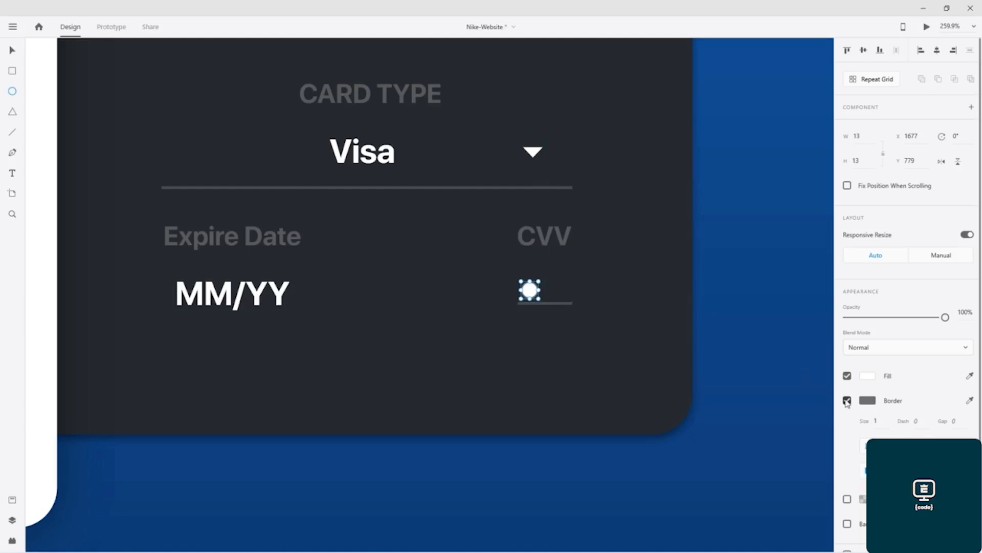
pyautogui.press('v')
pyautogui.click(531, 290)
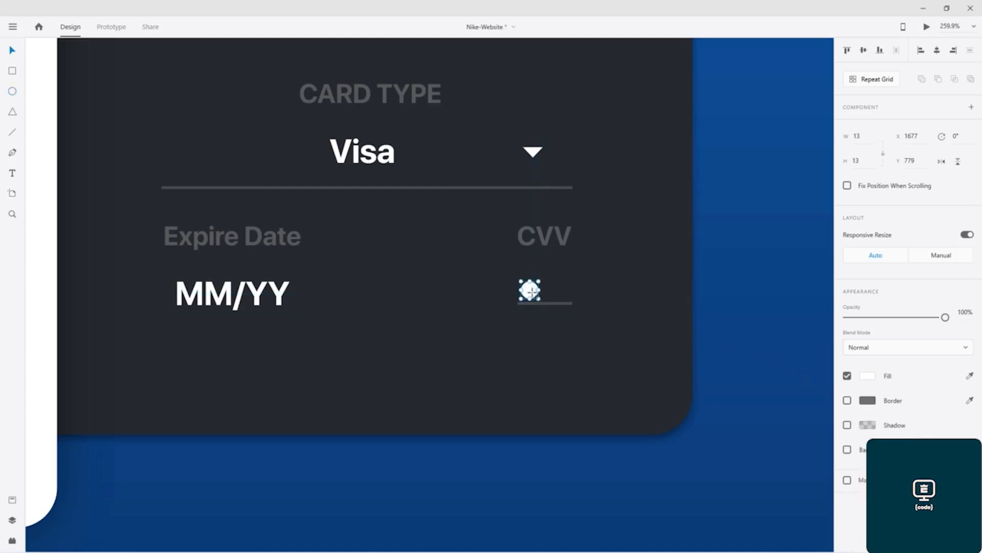
# - Duplicate the white circle beside the original and centre the pair of dots above the short CVV line
pyautogui.moveTo(532, 292)
pyautogui.mouseDown()
pyautogui.moveTo(555, 293)
pyautogui.moveTo(527, 291)
pyautogui.mouseUp()
pyautogui.click(555, 292)
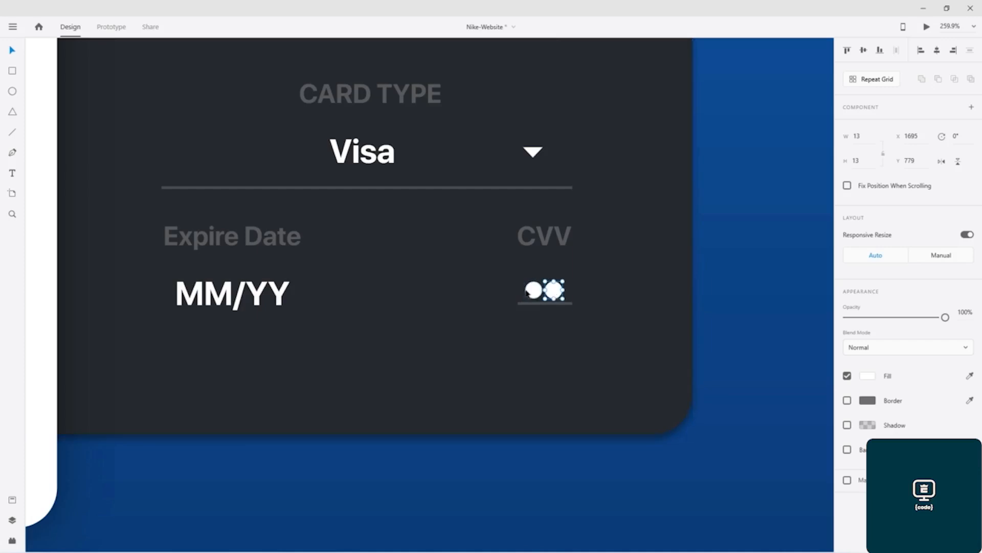
pyautogui.keyDown('shift'); pyautogui.click(535, 291); pyautogui.keyUp('shift')
pyautogui.moveTo(534, 292); pyautogui.dragTo(538, 295)
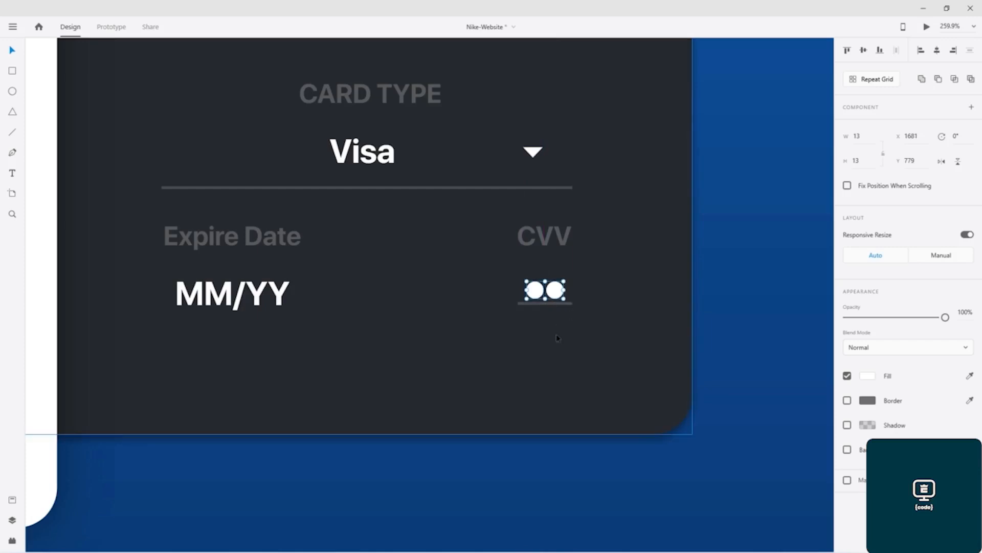
# - Examine the CVV field and the purchase bar in the reference checkout design
pyautogui.scroll(-5, 557, 338)
pyautogui.scroll(-1, 557, 340)
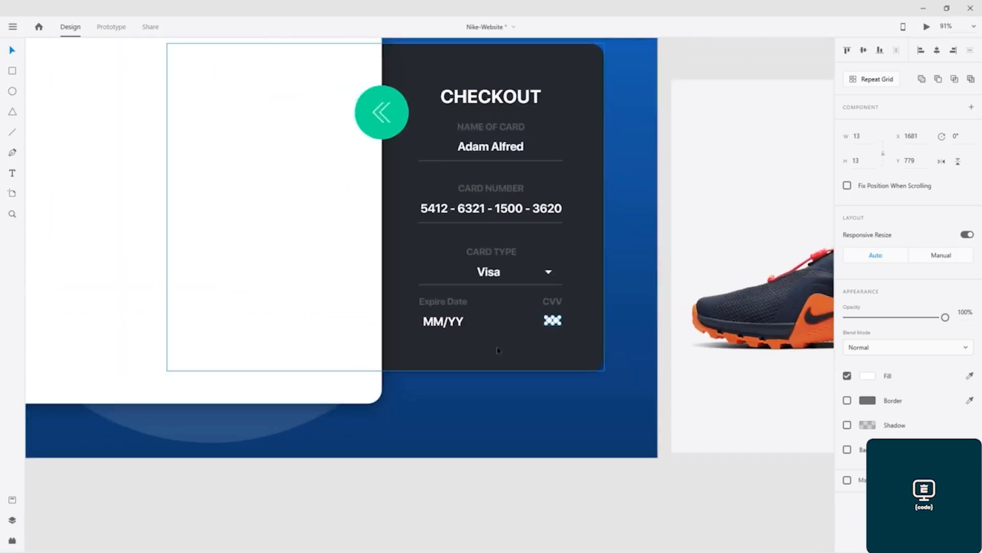
pyautogui.click(500, 351)
pyautogui.moveTo(366, 253); pyautogui.dragTo(860, 245)
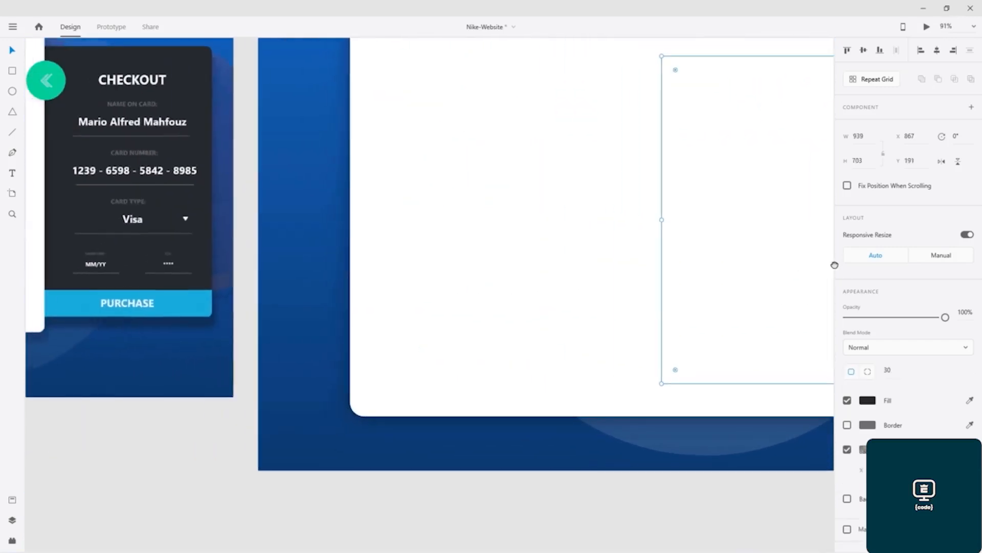
pyautogui.scroll(8, 100, 260)
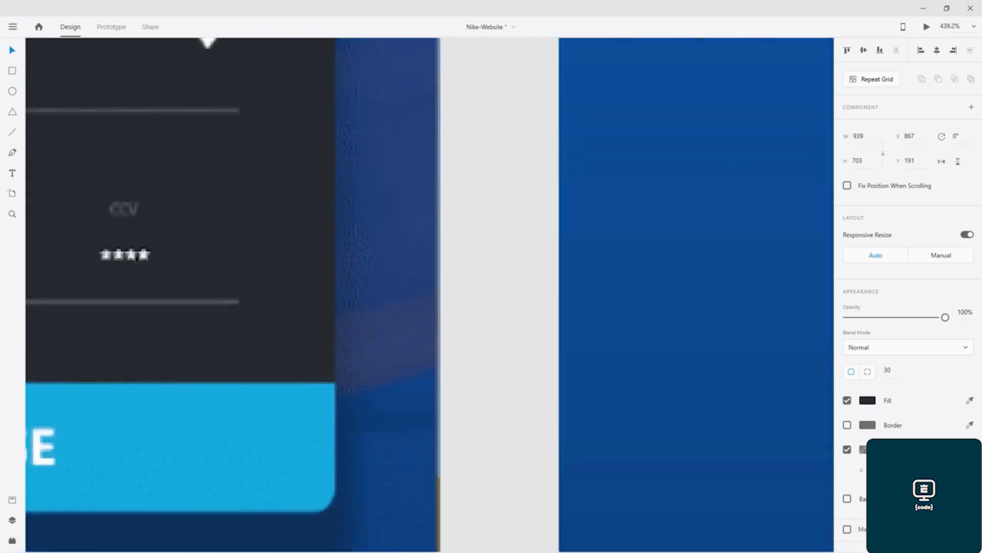
pyautogui.scroll(-6, 299, 281)
pyautogui.moveTo(741, 238); pyautogui.dragTo(221, 215)
pyautogui.moveTo(535, 254); pyautogui.dragTo(345, 233)
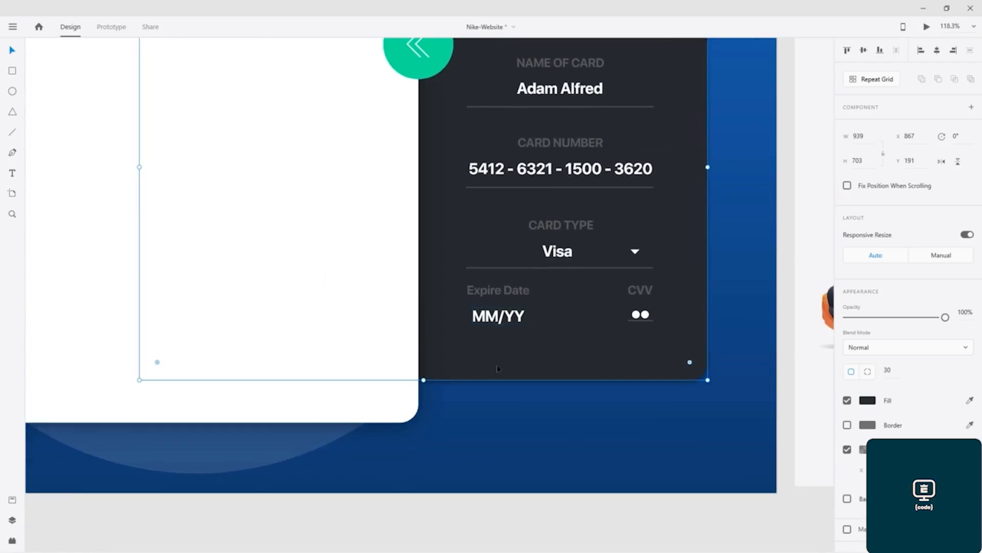
pyautogui.click(101, 310)
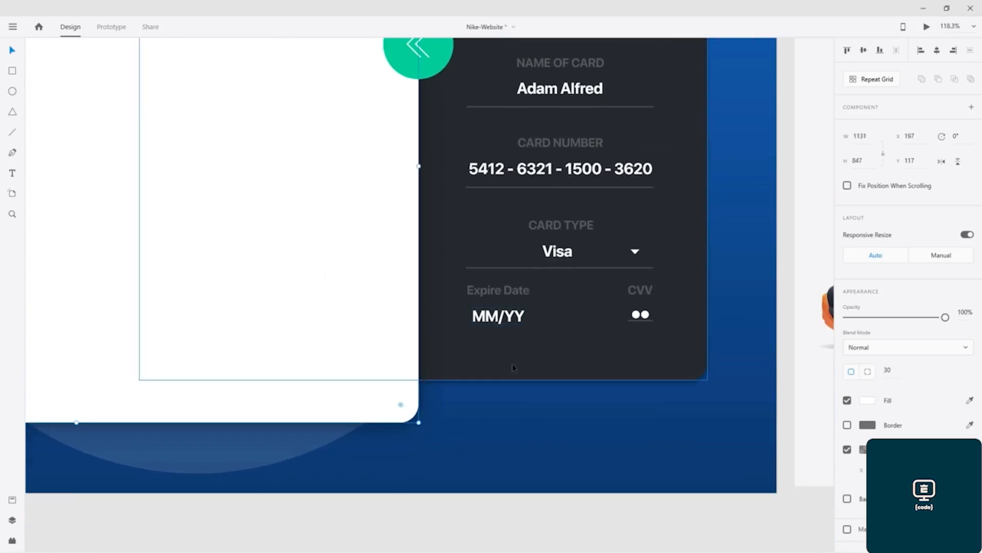
pyautogui.moveTo(171, 237); pyautogui.dragTo(783, 254)
pyautogui.moveTo(248, 248); pyautogui.dragTo(450, 236)
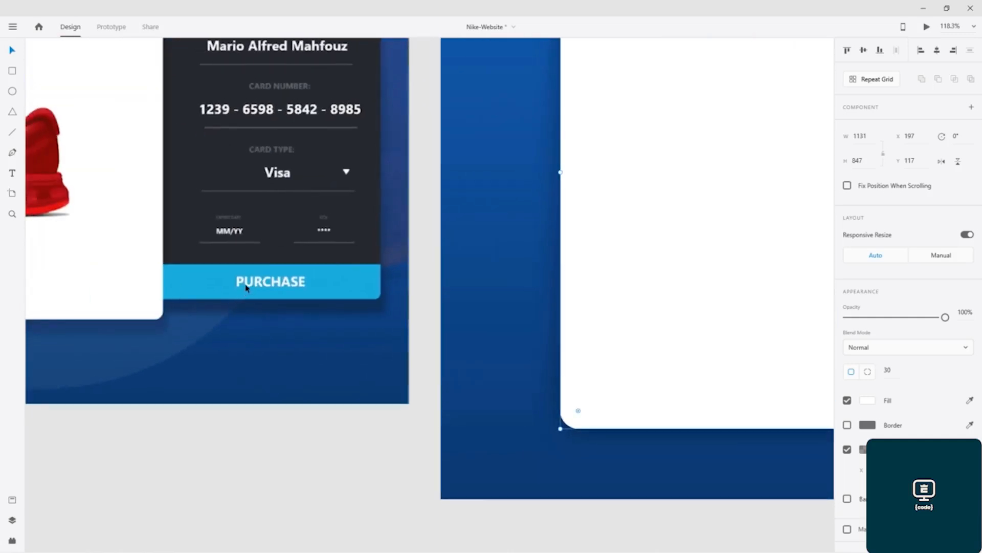
pyautogui.moveTo(752, 215); pyautogui.dragTo(79, 199)
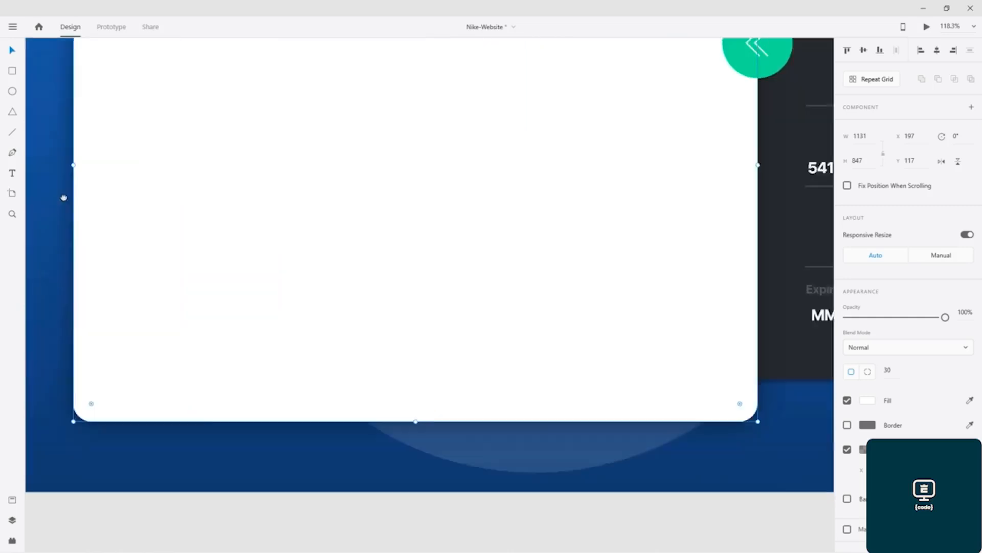
# - Duplicate the dark payment panel, scale the copy to 477 × 357 and fit it to the panel's visible width at X 1329, Y 681
pyautogui.moveTo(552, 264); pyautogui.dragTo(310, 207)
pyautogui.click(457, 289)
pyautogui.moveTo(457, 289); pyautogui.dragTo(454, 374)
pyautogui.moveTo(611, 388); pyautogui.dragTo(636, 396)
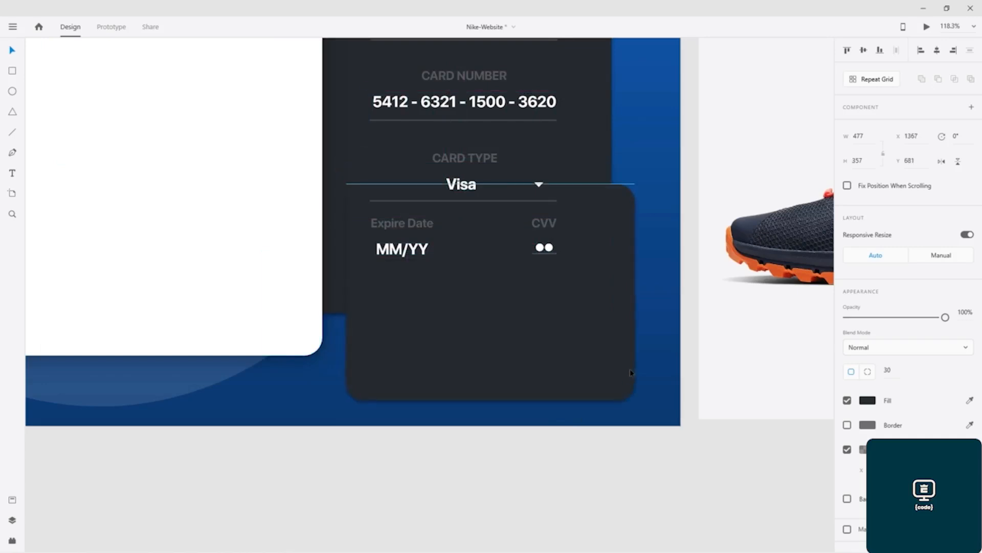
pyautogui.moveTo(496, 241); pyautogui.dragTo(481, 299)
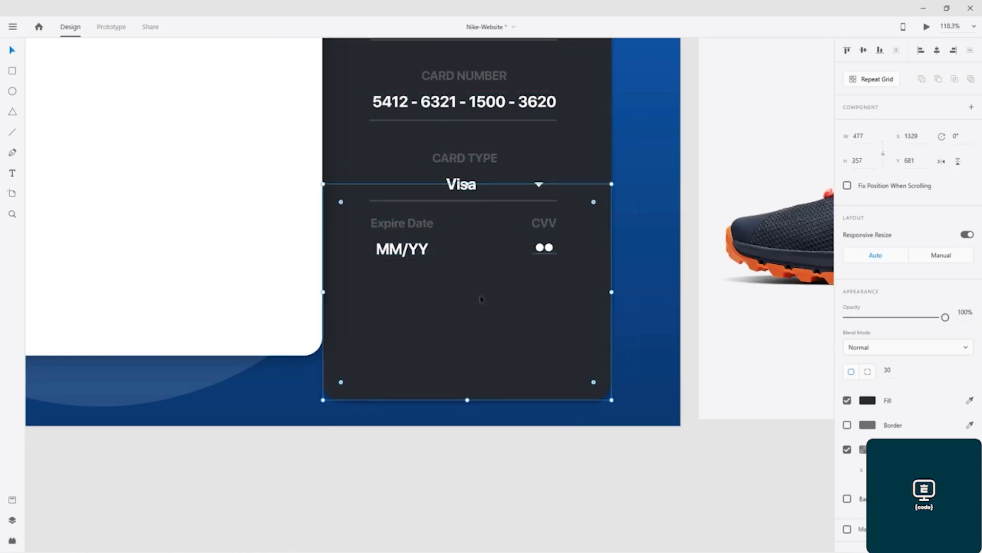
# - Give the panel copy individual corner radii and set both upper corners to 0
pyautogui.click(869, 372)
pyautogui.click(894, 370)
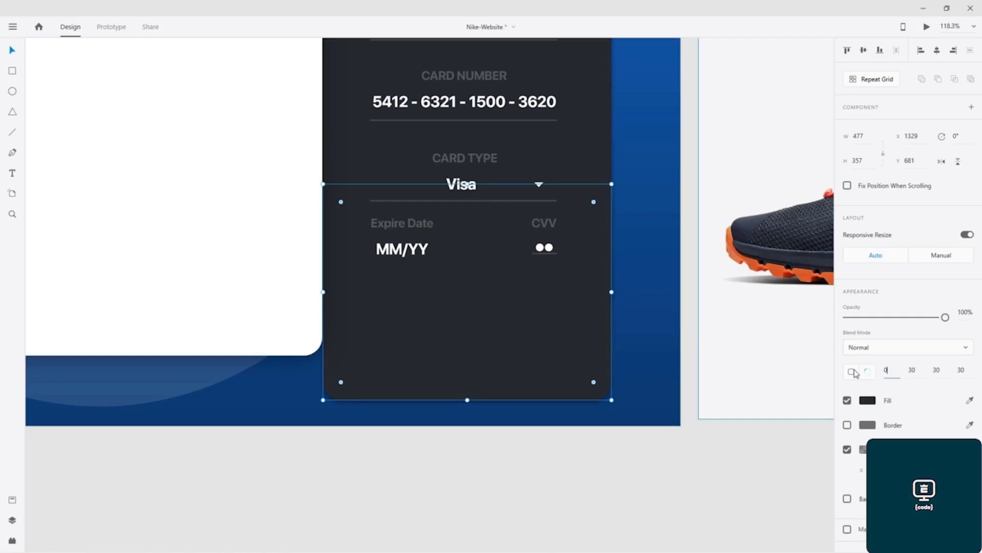
pyautogui.write('0')
pyautogui.press('Tab')
pyautogui.write('0')
pyautogui.press('Return')
# - Change the panel copy's fill to bright blue #0080FF
pyautogui.click(873, 402)
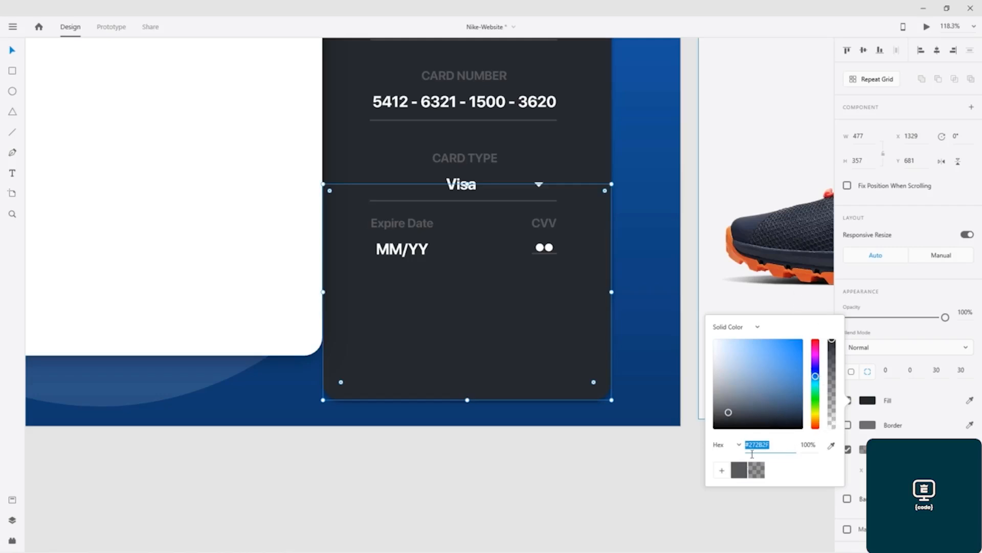
pyautogui.moveTo(731, 408); pyautogui.dragTo(832, 314)
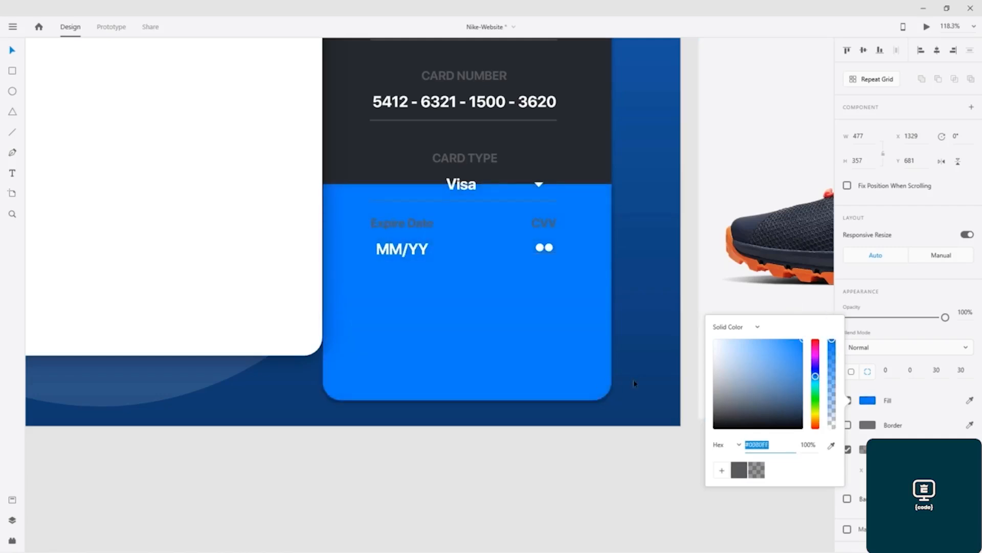
pyautogui.click(563, 300)
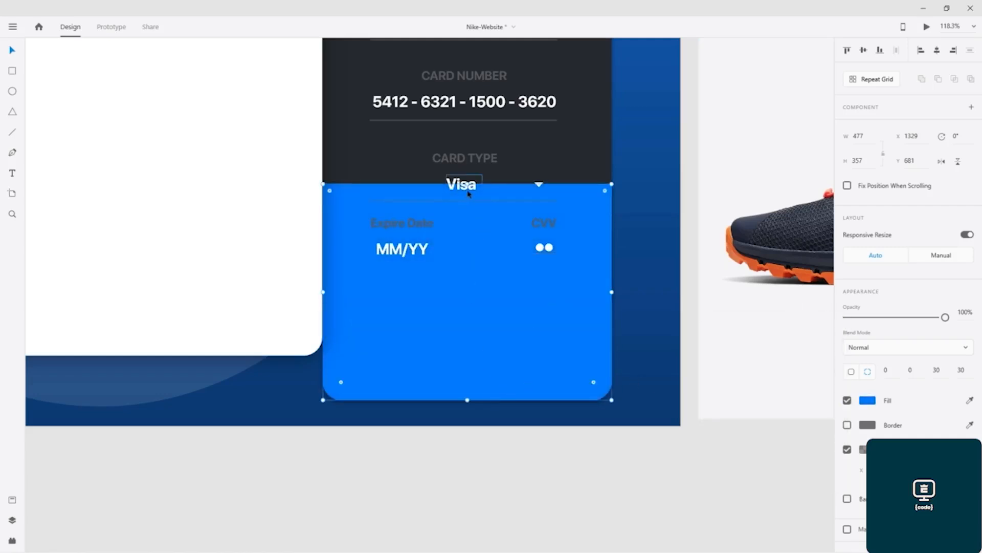
# - Reduce the blue shape's height to 140 and shift it to Y 752, near the dark panel's lower edge
pyautogui.moveTo(465, 184); pyautogui.dragTo(476, 315)
pyautogui.moveTo(468, 390); pyautogui.dragTo(470, 333)
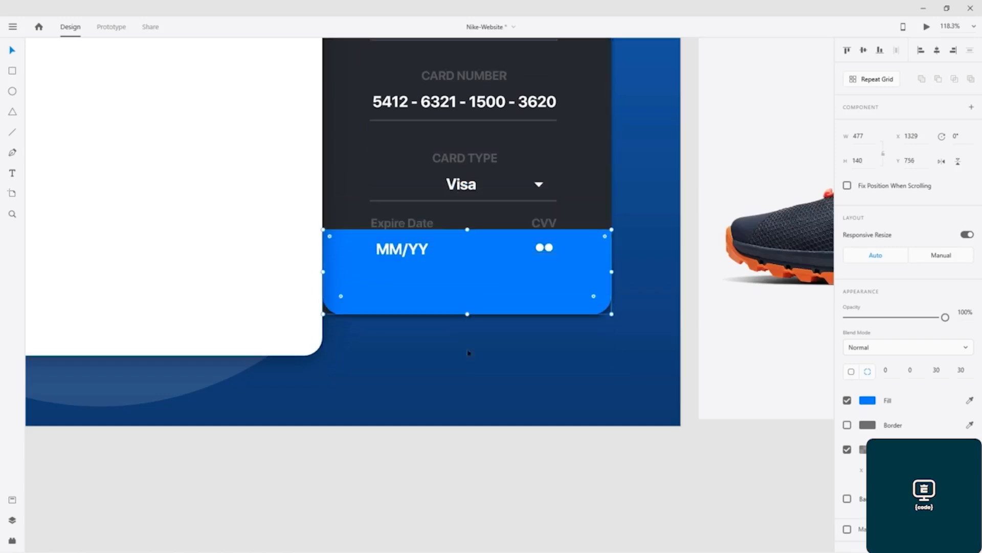
pyautogui.press('Down')
pyautogui.press('Down')
pyautogui.press('Down')
pyautogui.press('Down')
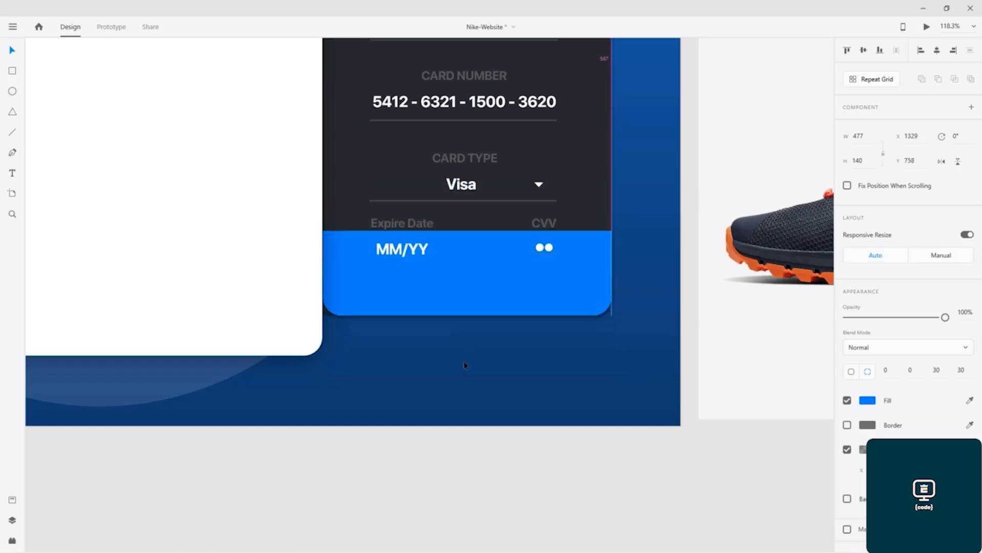
pyautogui.press('Down')
pyautogui.press('Down')
pyautogui.press('Up')
pyautogui.press('Up')
pyautogui.press('Up')
pyautogui.press('Up')
pyautogui.press('Up')
pyautogui.press('Up')
pyautogui.press('Up')
pyautogui.press('Up')
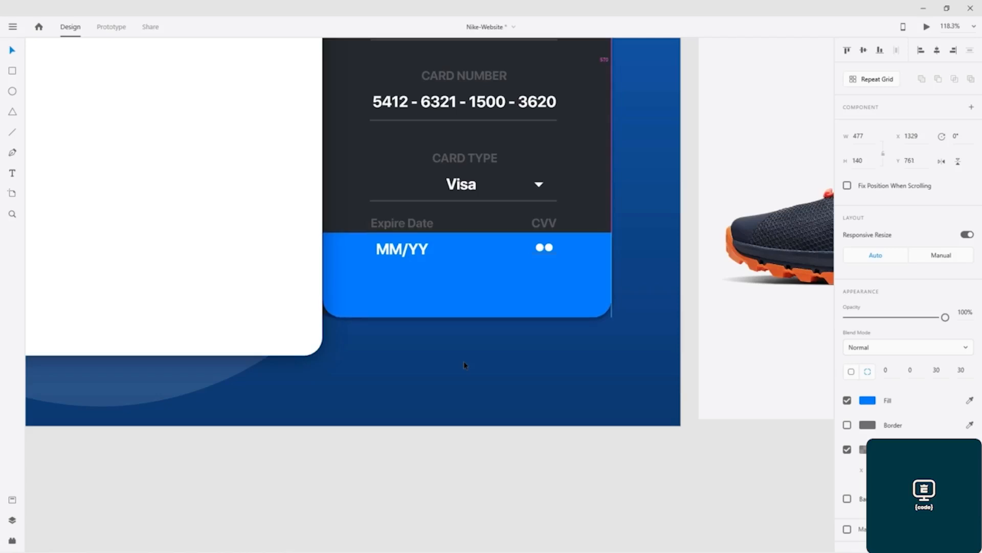
pyautogui.press('Up')
pyautogui.press('Up')
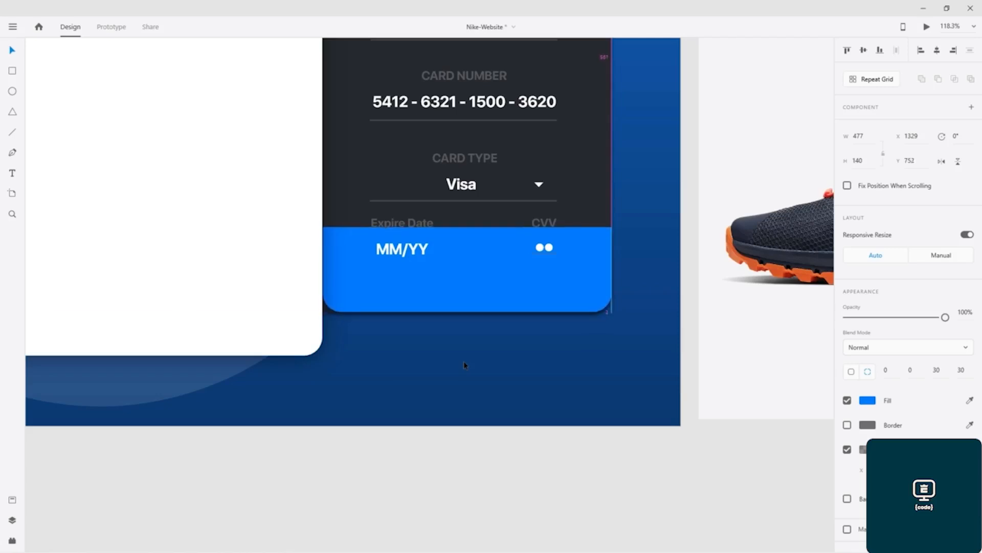
# - Turn off the blue shape's shadow and lower it to Y 753
pyautogui.click(847, 449)
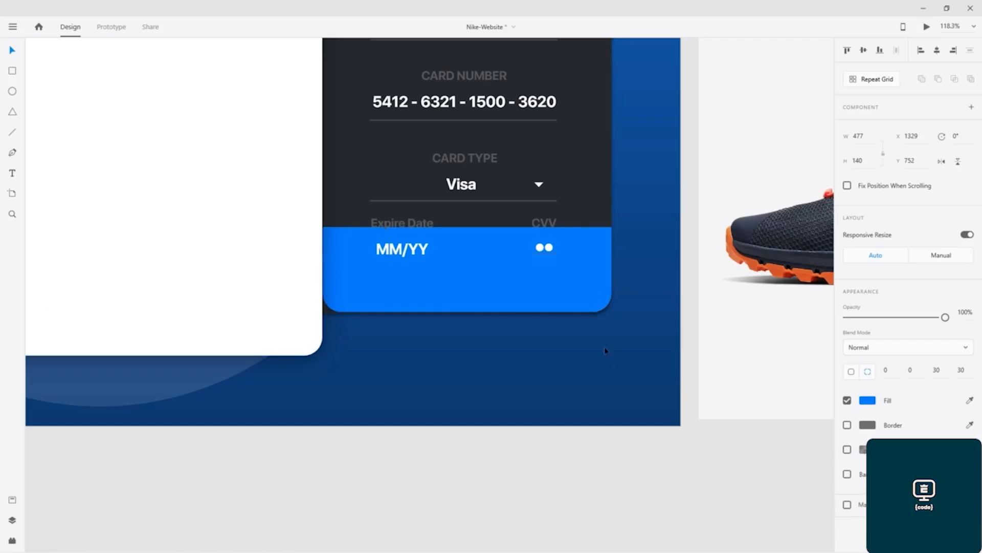
pyautogui.scroll(5, 560, 328)
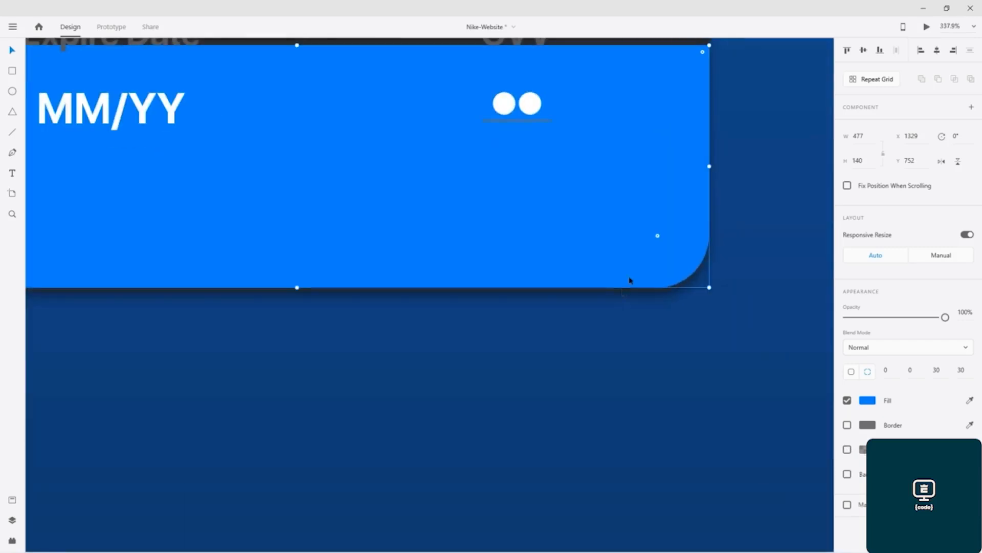
pyautogui.press('Down')
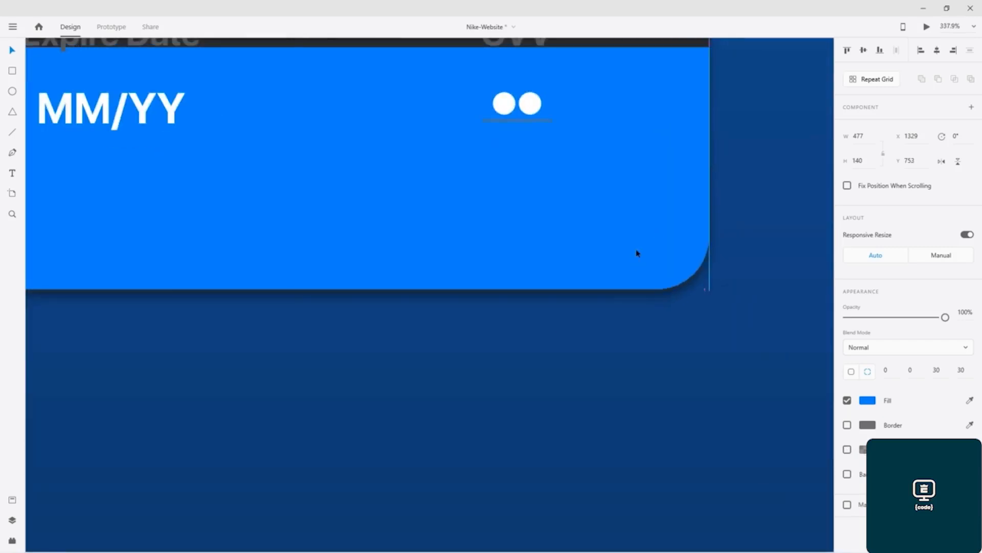
pyautogui.scroll(-5, 638, 253)
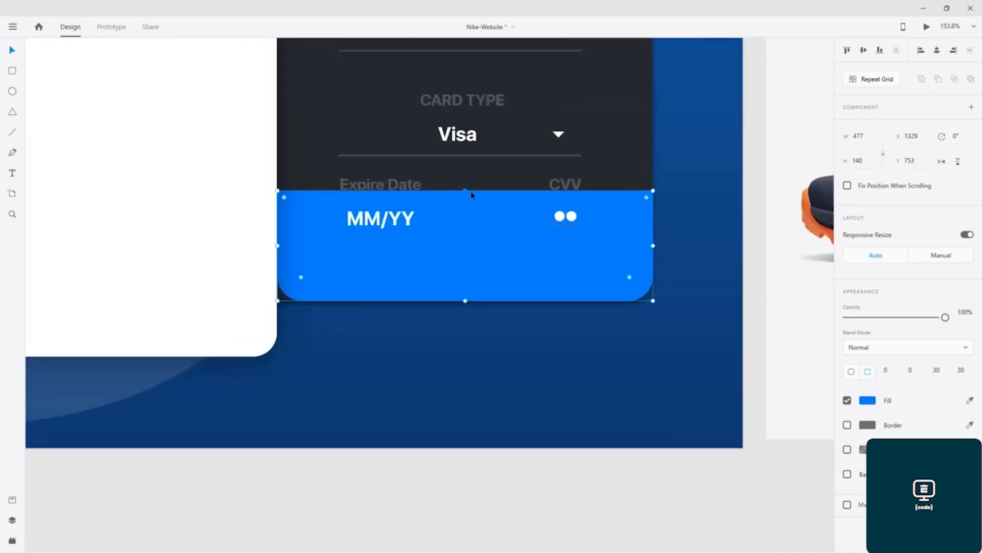
# - Trim the blue shape from above to a 65 high bar and extend it beneath the white card to about 573 wide
pyautogui.moveTo(464, 193); pyautogui.dragTo(468, 250)
pyautogui.moveTo(276, 275); pyautogui.dragTo(198, 269)
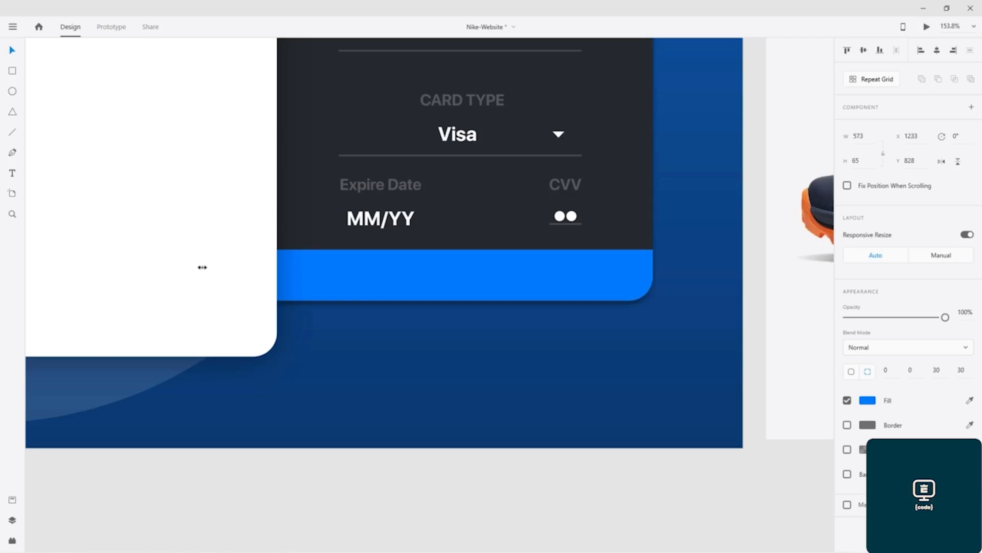
pyautogui.moveTo(202, 267); pyautogui.dragTo(204, 267)
pyautogui.click(466, 367)
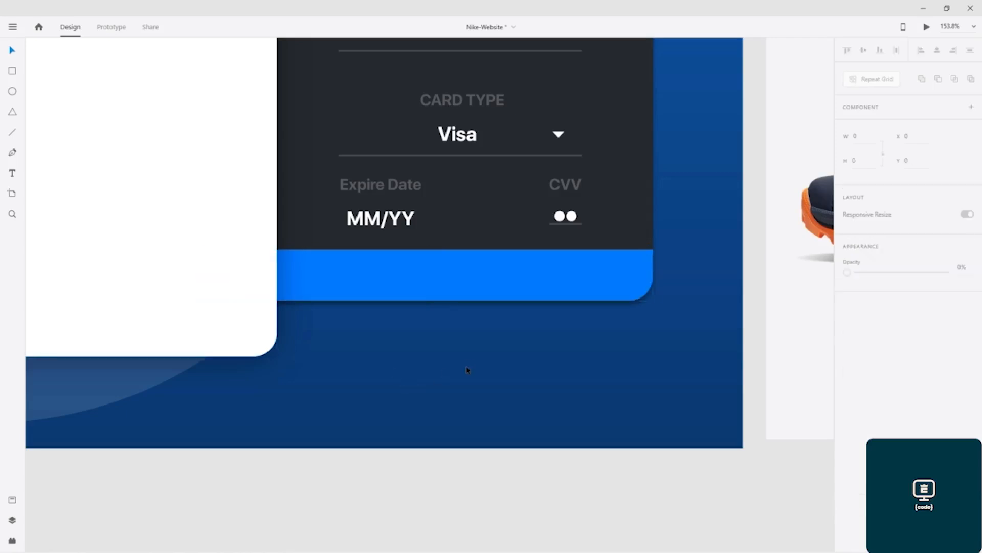
# - Select the checkout texts, lines and dots together with the blue bar, leaving out the translucent background circle
pyautogui.scroll(-5, 469, 372)
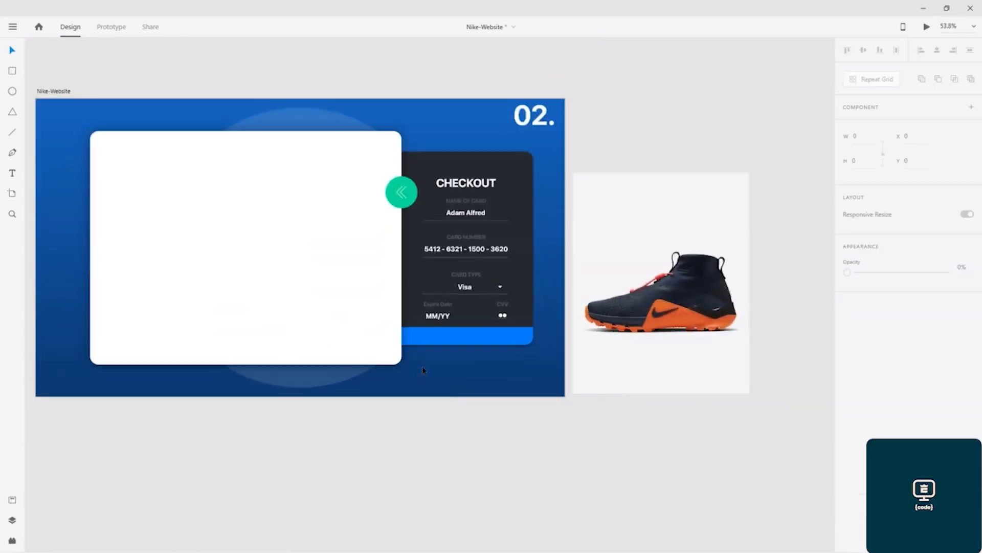
pyautogui.moveTo(471, 79); pyautogui.dragTo(506, 322)
pyautogui.click(439, 434)
pyautogui.moveTo(426, 441); pyautogui.dragTo(522, 166)
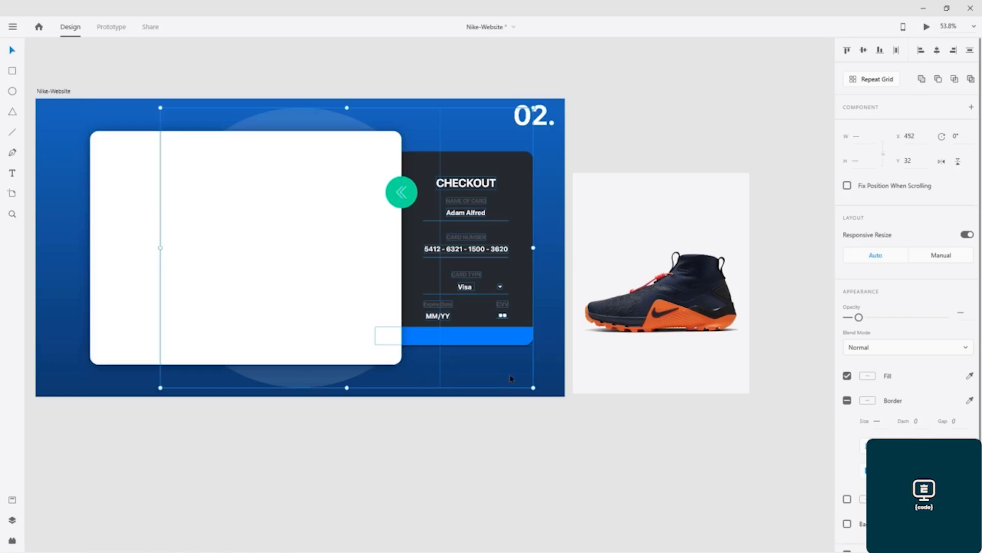
pyautogui.keyDown('shift'); pyautogui.click(261, 381); pyautogui.keyUp('shift')
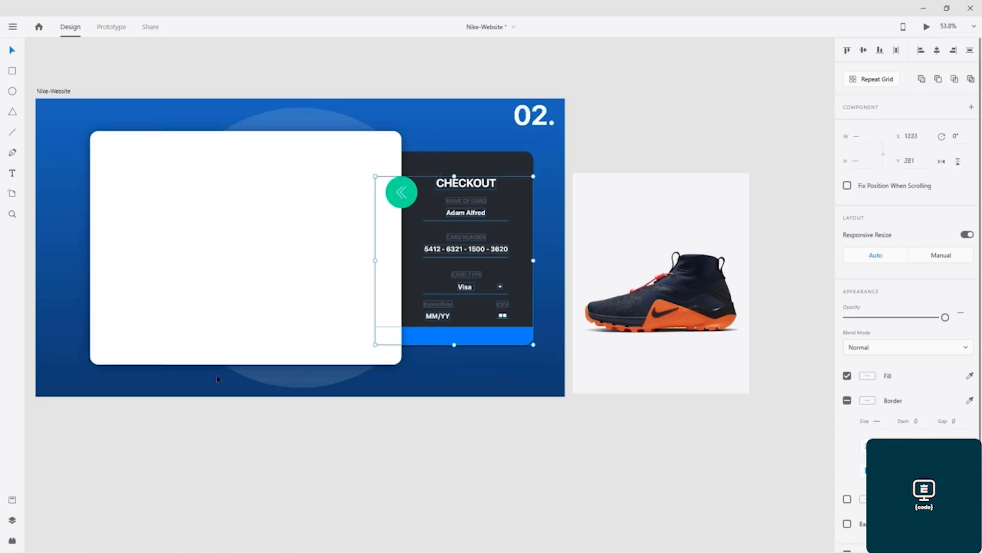
pyautogui.keyDown('shift'); pyautogui.click(386, 245); pyautogui.keyUp('shift')
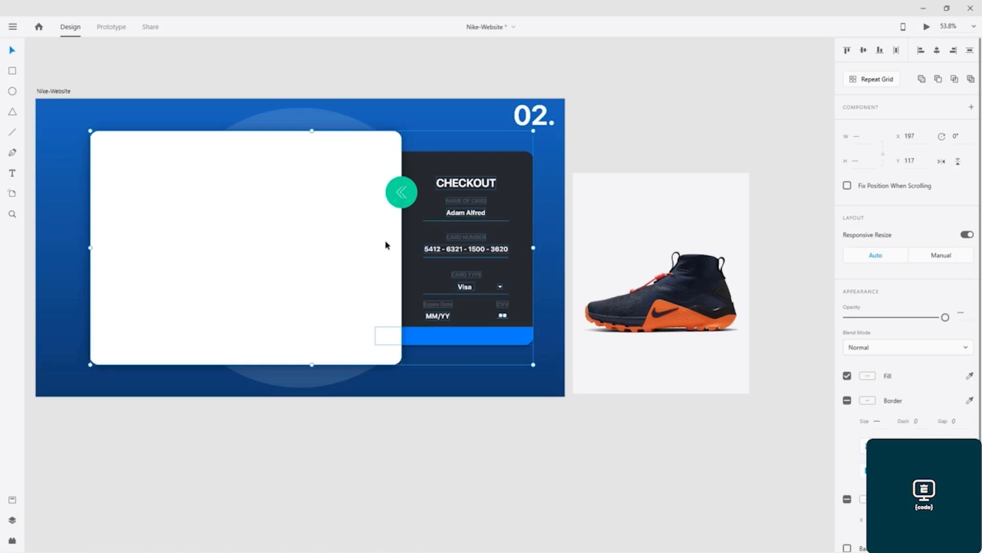
pyautogui.press('Up')
pyautogui.press('Up')
pyautogui.press('Up')
pyautogui.press('Up')
pyautogui.press('Up')
pyautogui.press('Up')
pyautogui.press('Up')
pyautogui.press('Up')
pyautogui.press('Up')
pyautogui.press('Up')
pyautogui.press('Up')
pyautogui.press('Up')
pyautogui.press('Up')
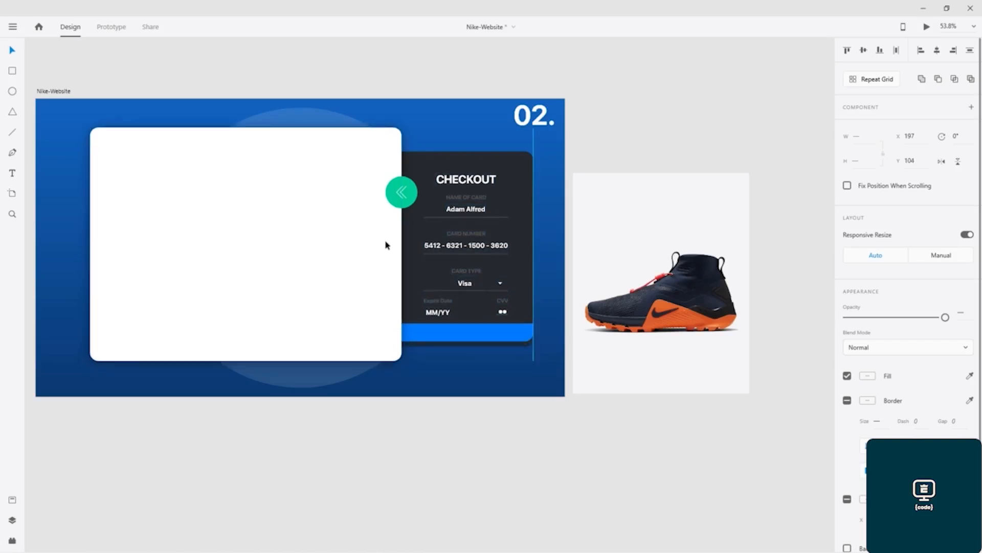
pyautogui.hotkey('ctrl', 'z')
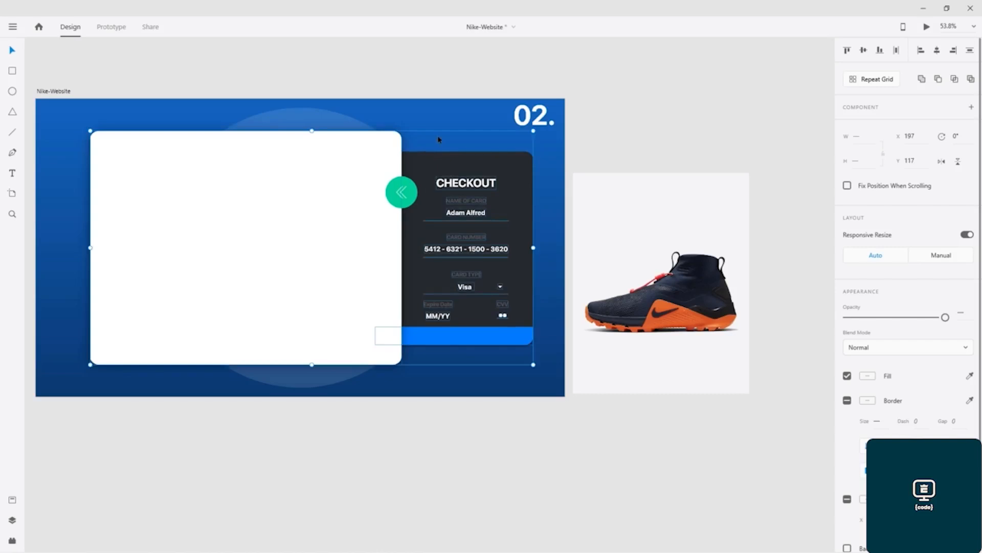
pyautogui.keyDown('shift'); pyautogui.click(350, 288); pyautogui.keyUp('shift')
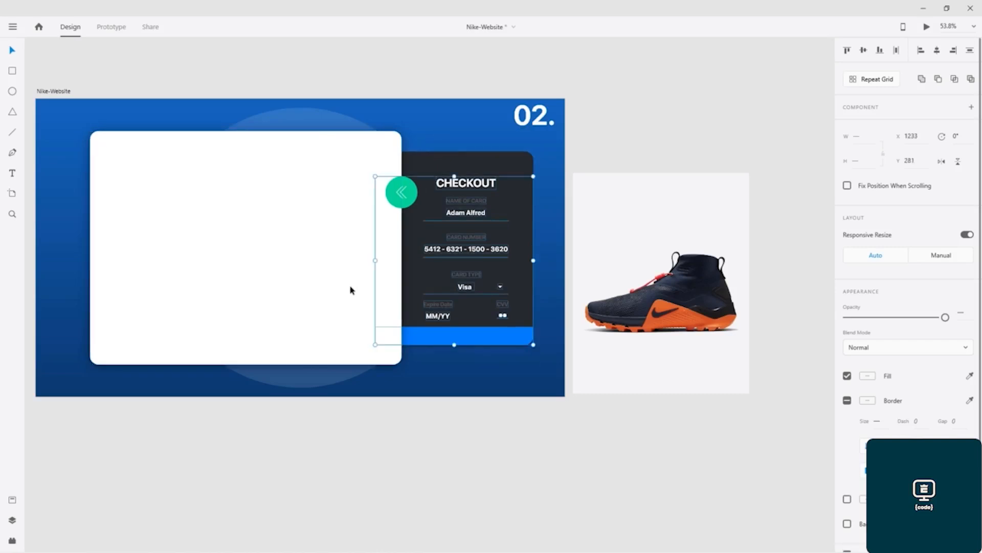
# - Exclude the blue bar from the selection and move the checkout texts, lines and dots up to Y 254
pyautogui.keyDown('shift'); pyautogui.click(442, 337); pyautogui.keyUp('shift')
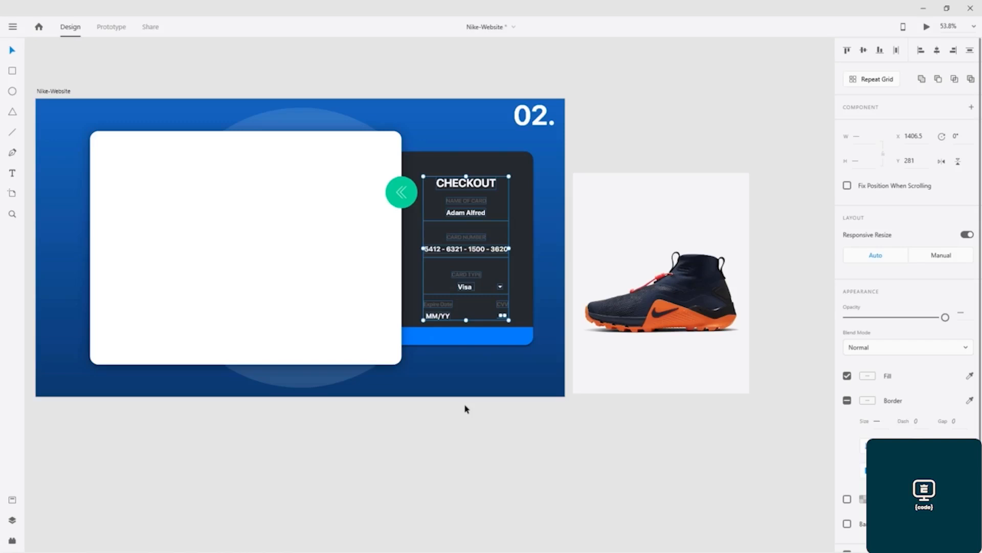
pyautogui.press('Up')
pyautogui.press('Up')
pyautogui.press('Up')
pyautogui.press('Up')
pyautogui.press('Up')
pyautogui.press('Up')
pyautogui.press('Up')
pyautogui.press('Up')
pyautogui.press('Up')
pyautogui.press('Up')
pyautogui.press('Up')
pyautogui.press('Up')
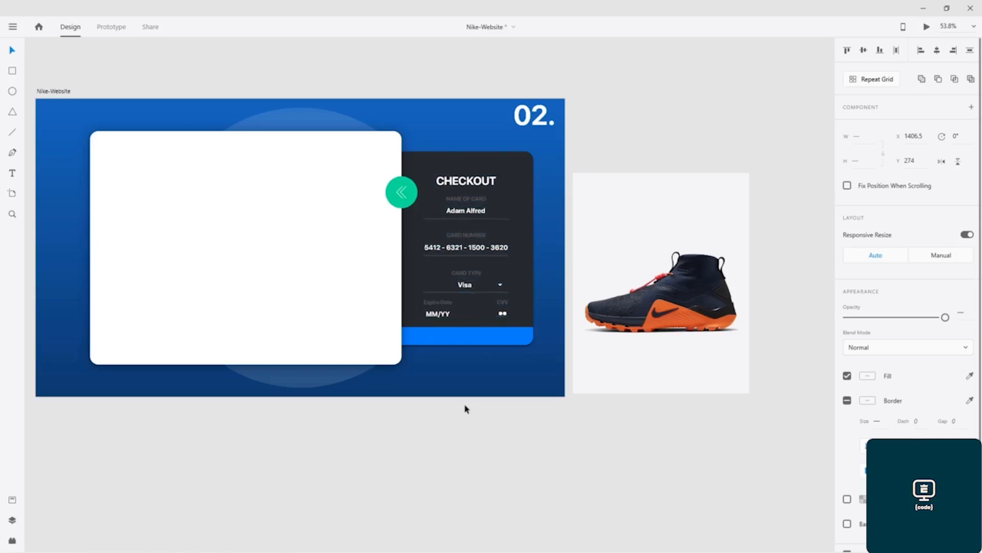
pyautogui.press('Up')
pyautogui.press('Up')
pyautogui.press('Up')
pyautogui.press('Up')
pyautogui.press('Up')
pyautogui.press('Up')
pyautogui.press('Up')
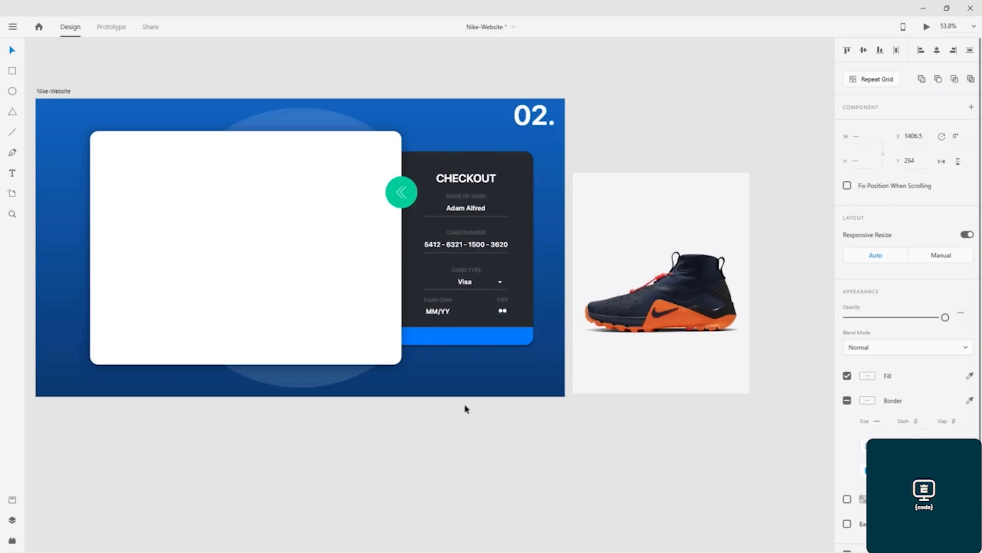
pyautogui.press('Up')
pyautogui.press('Up')
pyautogui.press('Up')
pyautogui.press('Up')
pyautogui.press('Up')
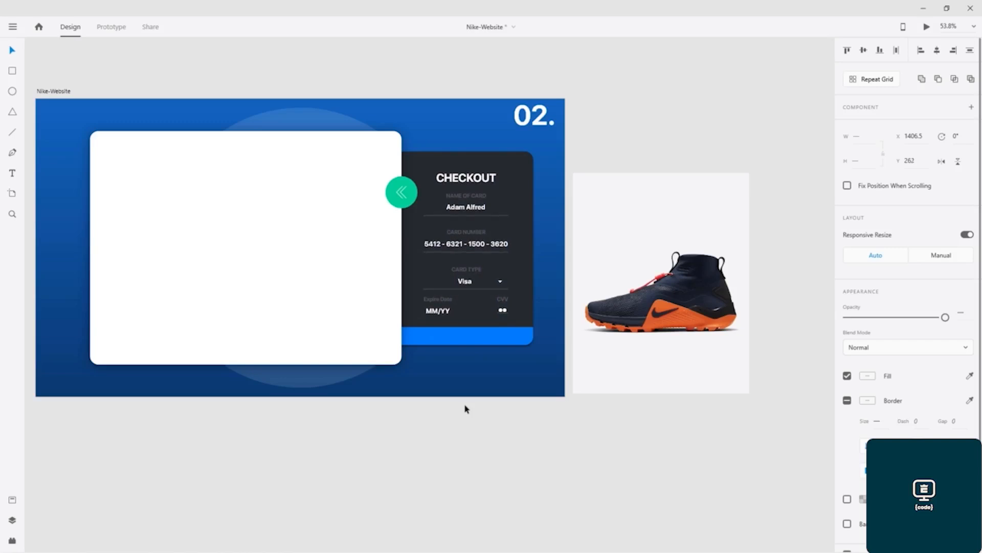
pyautogui.press('Up')
pyautogui.press('Up')
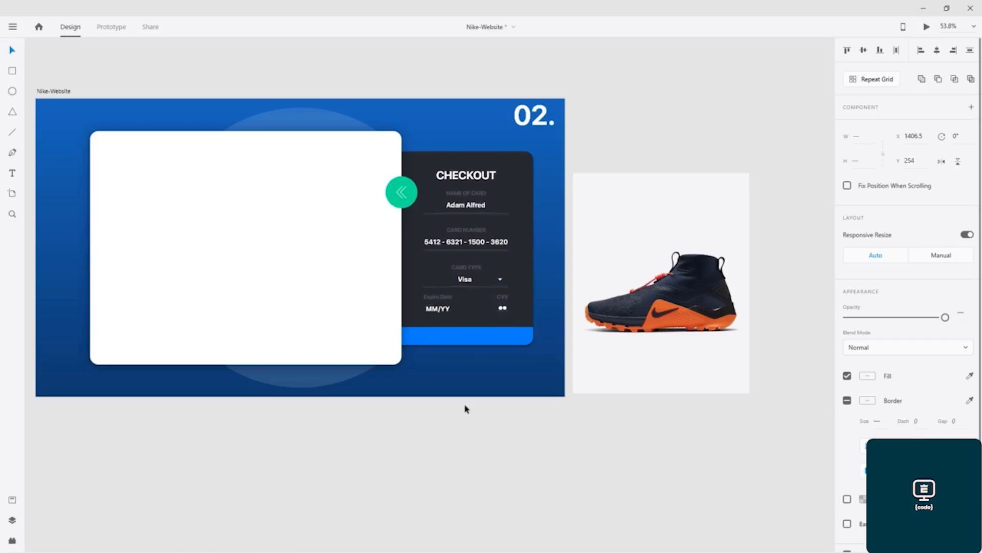
# - Move the green double-chevron circle up to Y 220, level with the CHECKOUT heading
pyautogui.scroll(5, 406, 207)
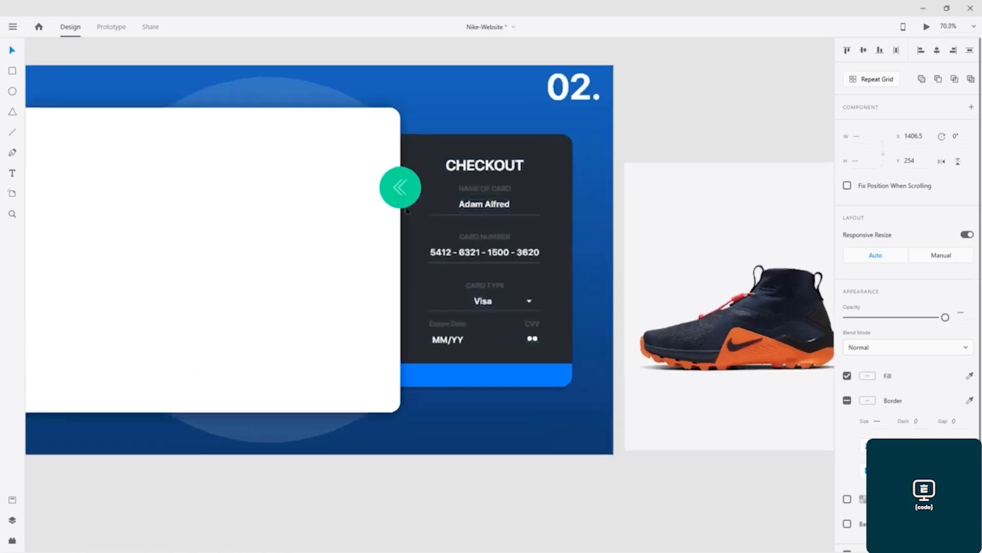
pyautogui.click(425, 175)
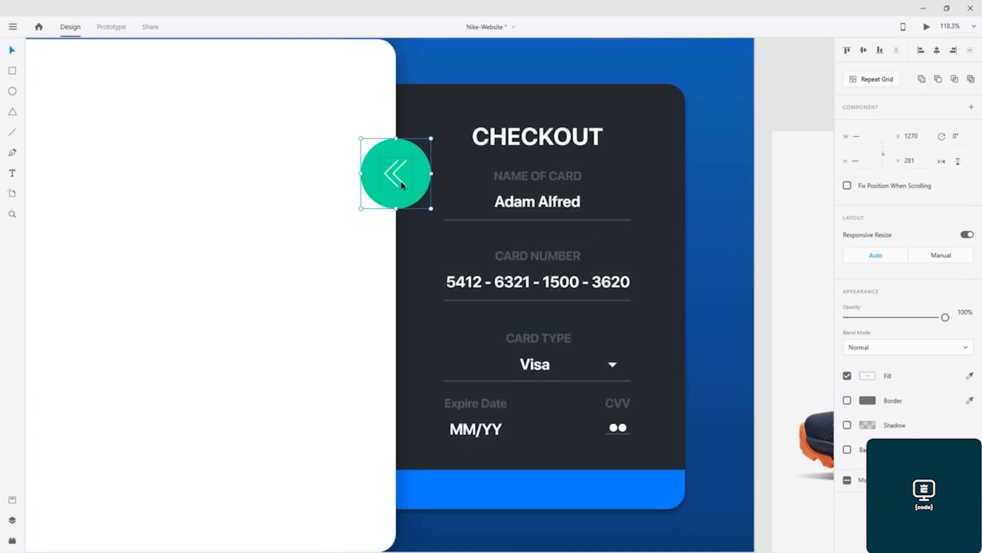
pyautogui.moveTo(423, 177); pyautogui.dragTo(423, 139)
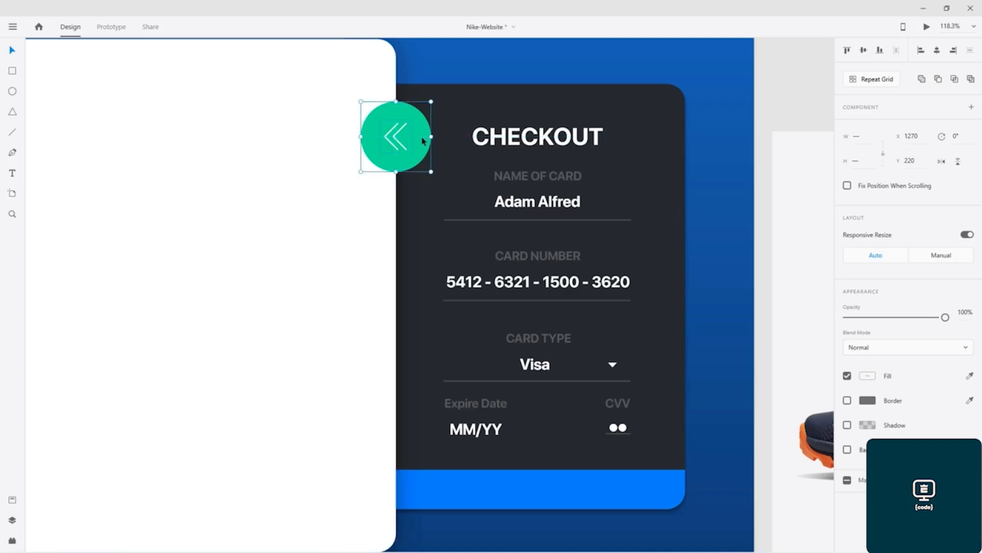
pyautogui.click(355, 241)
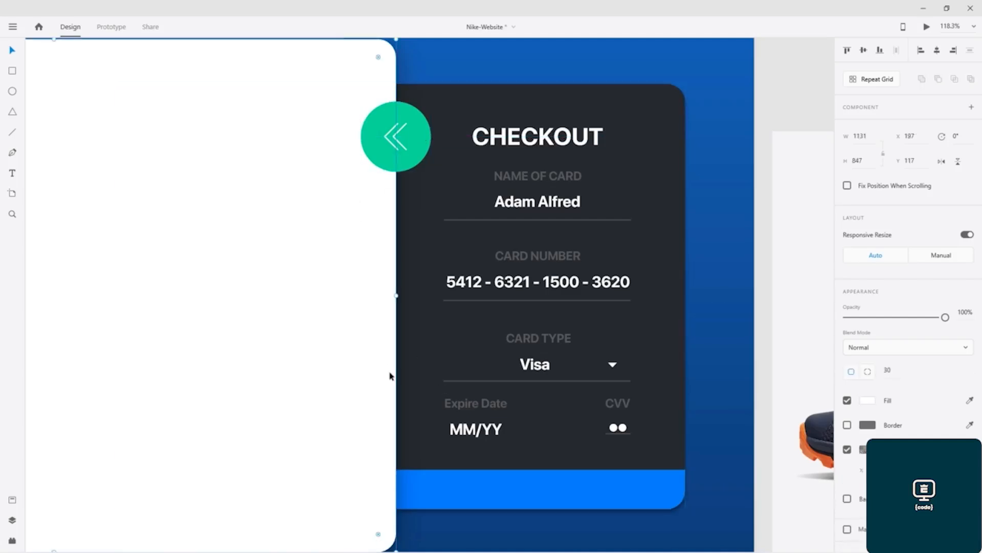
# - Duplicate the Visa text onto the blue bar and select the bar beneath it
pyautogui.click(545, 364)
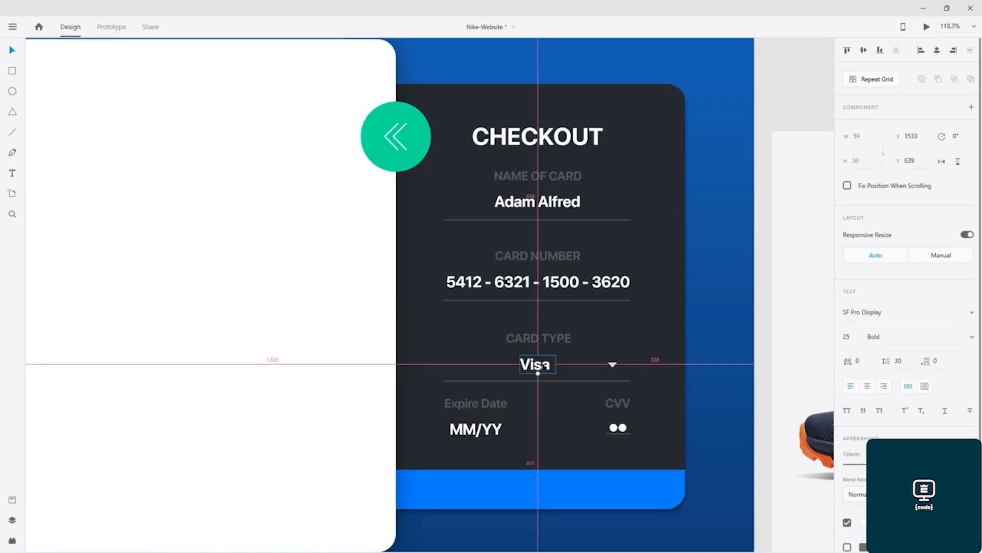
pyautogui.moveTo(538, 373); pyautogui.dragTo(546, 500)
pyautogui.click(576, 490)
pyautogui.scroll(-6, 535, 491)
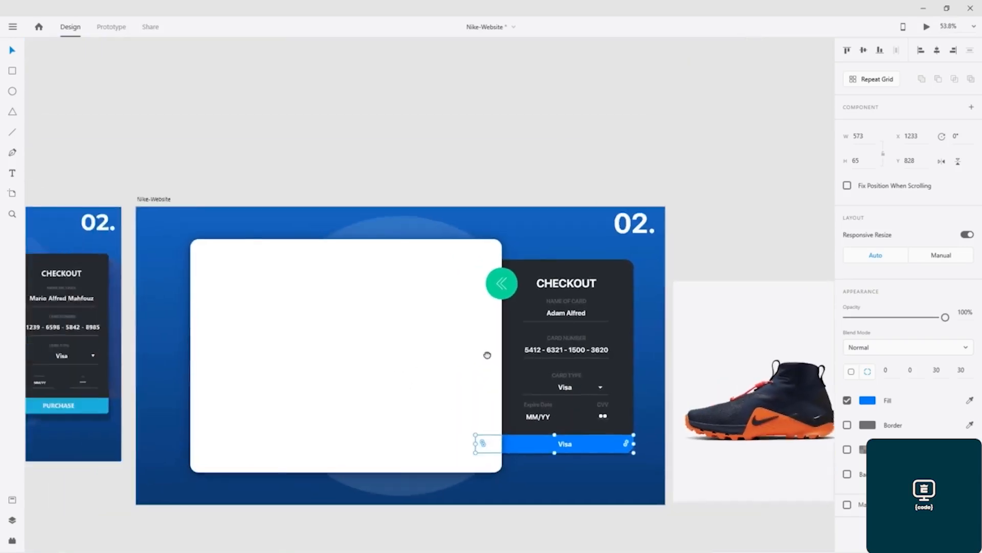
pyautogui.hscroll(-5, 487, 355)
pyautogui.moveTo(541, 331); pyautogui.dragTo(480, 325)
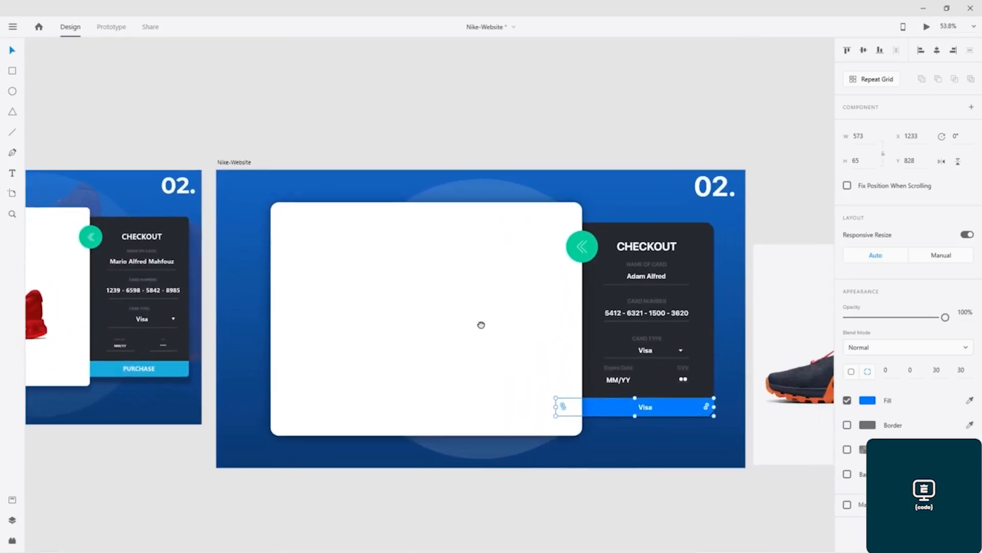
pyautogui.hscroll(2, 449, 321)
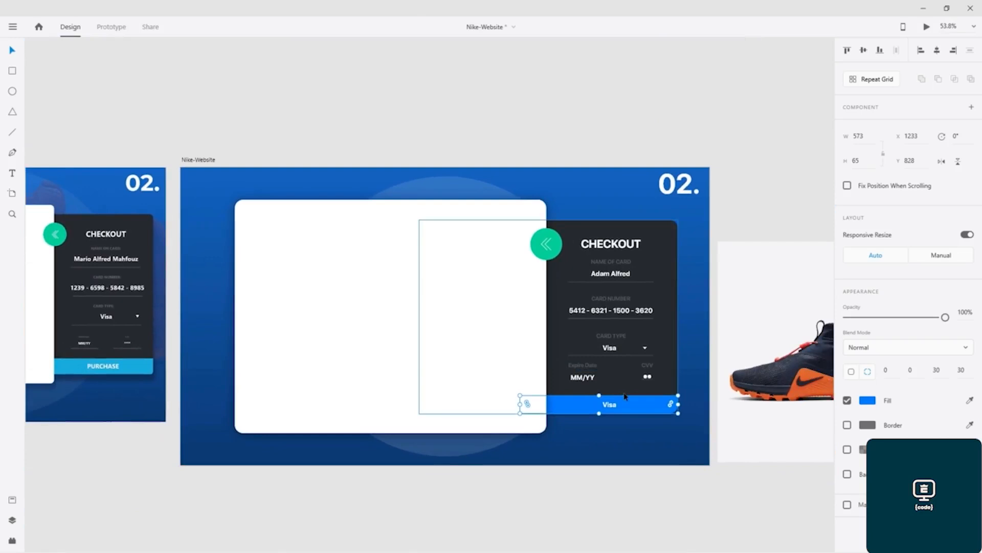
# - Open the copied Visa text on the blue bar for editing and set it to all caps
pyautogui.hotkey('ctrl', '3')
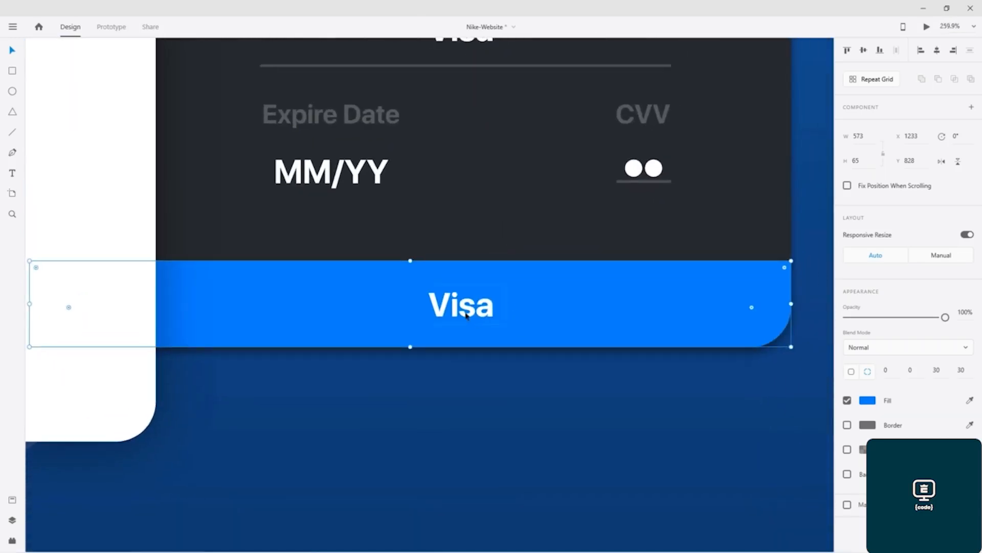
pyautogui.doubleClick(471, 310)
pyautogui.scroll(-3, 906, 307)
pyautogui.click(847, 323)
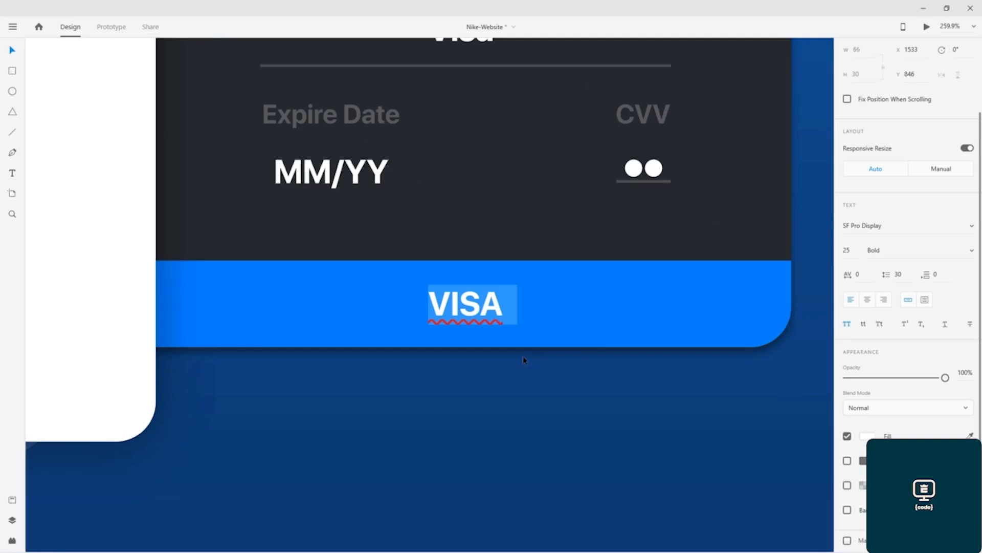
pyautogui.write('حعقزاشس')
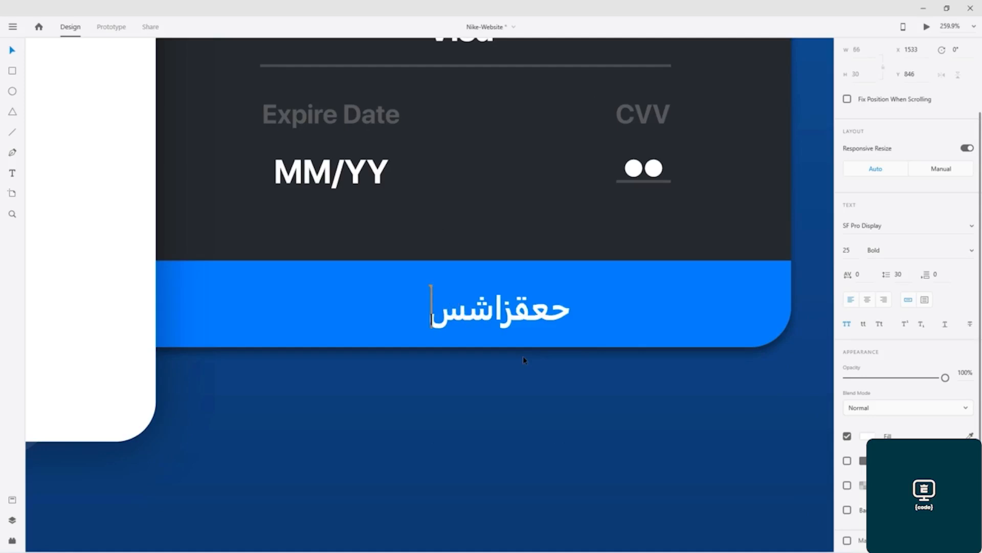
pyautogui.press('BackSpace')
pyautogui.press('BackSpace')
pyautogui.press('BackSpace')
pyautogui.press('BackSpace')
pyautogui.press('BackSpace')
pyautogui.press('BackSpace')
pyautogui.press('BackSpace')
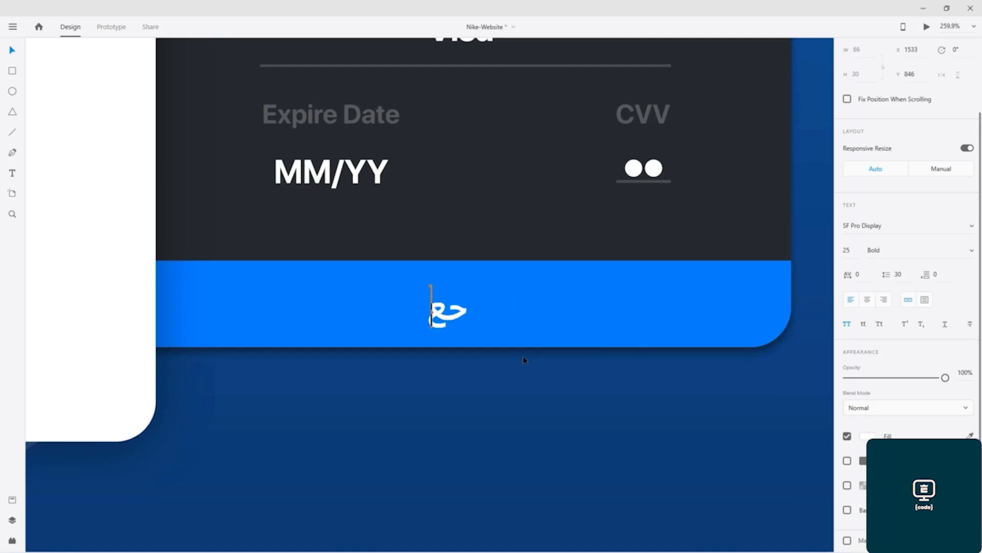
pyautogui.hotkey('ctrl', 'z')
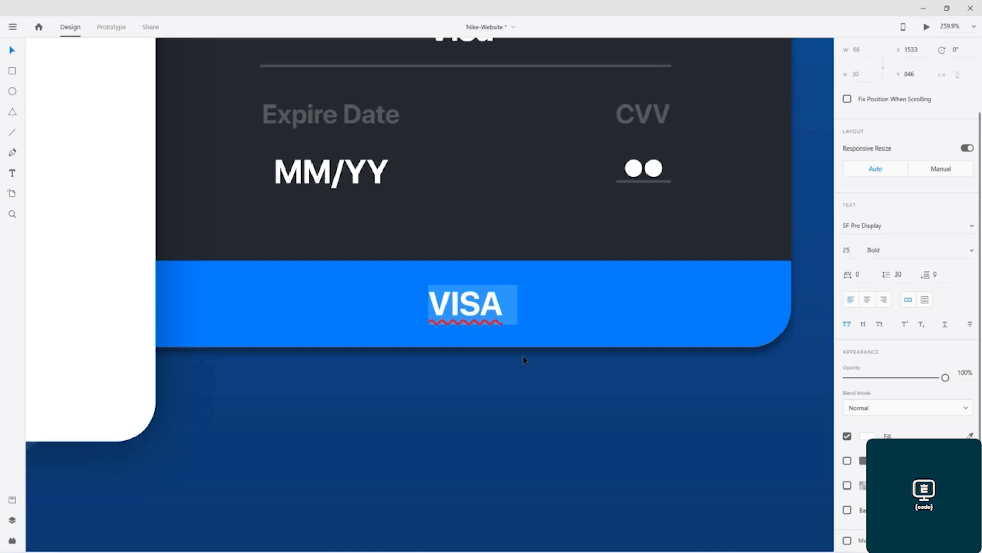
# - Replace the blue bar's label with PURCHASE and respell it as PURCHACE
pyautogui.write('PURCHASE')
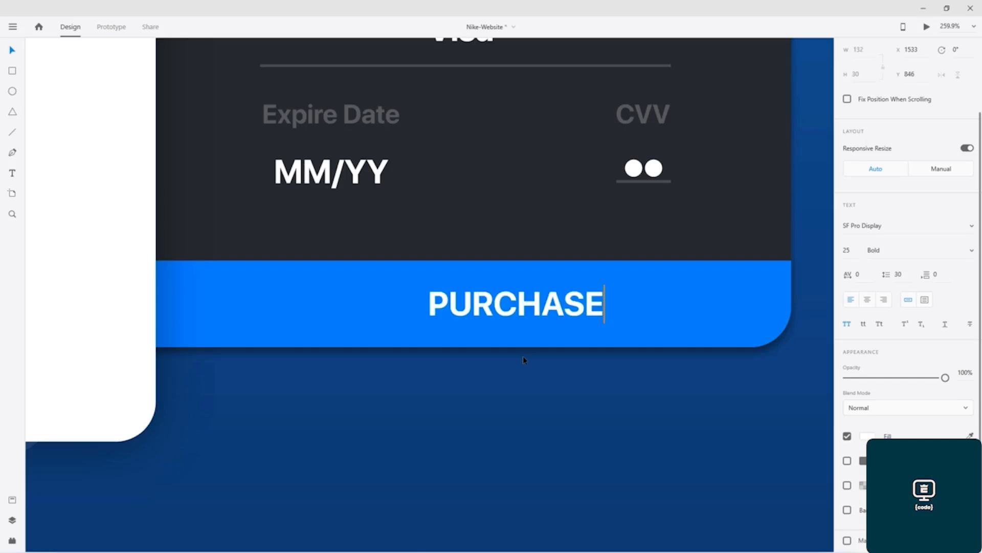
pyautogui.press('BackSpace')
pyautogui.press('BackSpace')
pyautogui.write('CE')
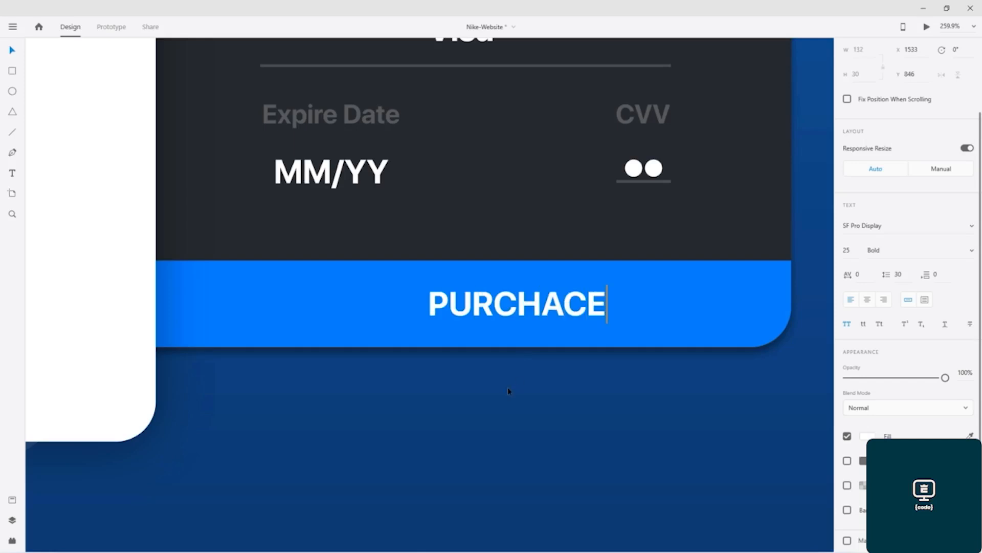
pyautogui.press('Escape')
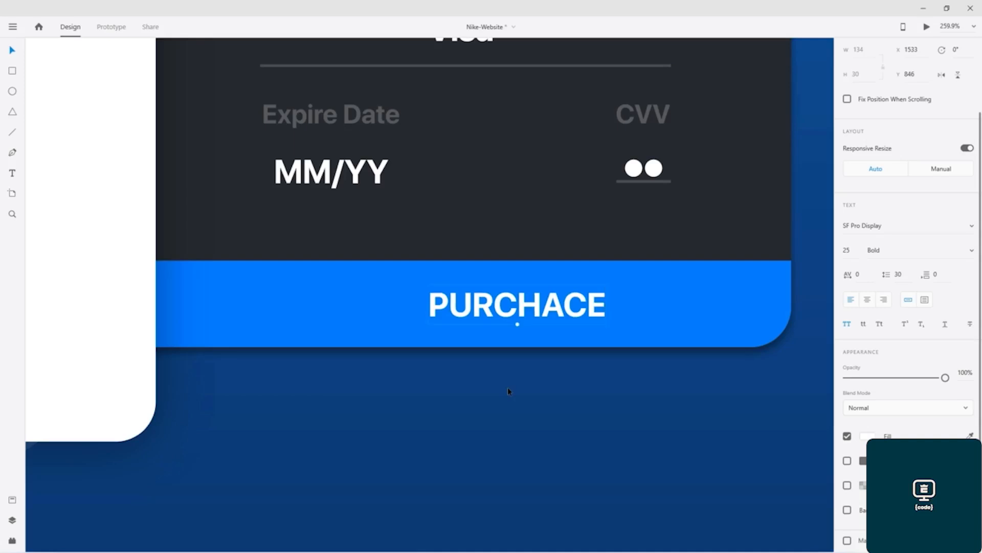
# - Correct the spelling of the blue bar's label to PURCHASE
pyautogui.scroll(-5, 508, 391)
pyautogui.moveTo(326, 265); pyautogui.dragTo(290, 236)
pyautogui.scroll(1, 509, 341)
pyautogui.scroll(4, 509, 342)
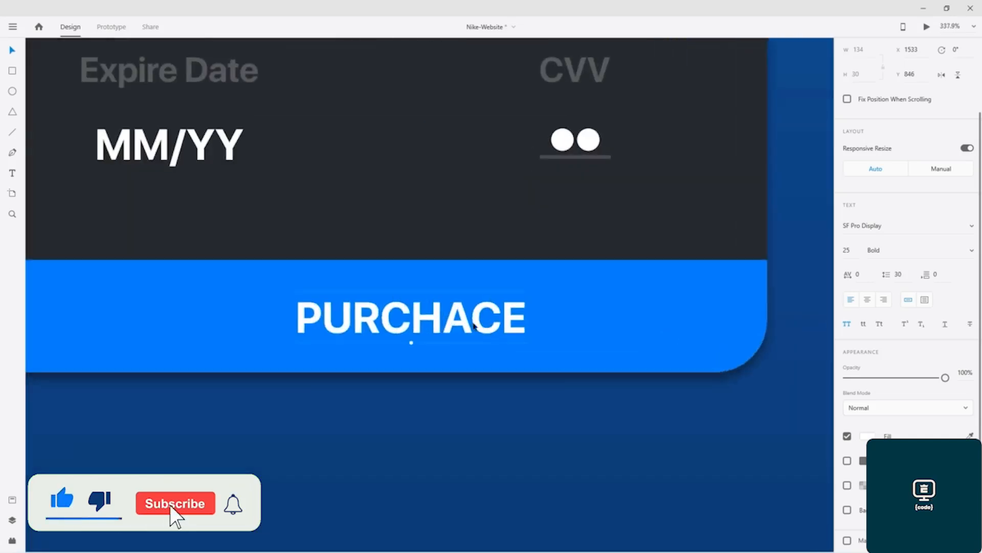
pyautogui.doubleClick(495, 330)
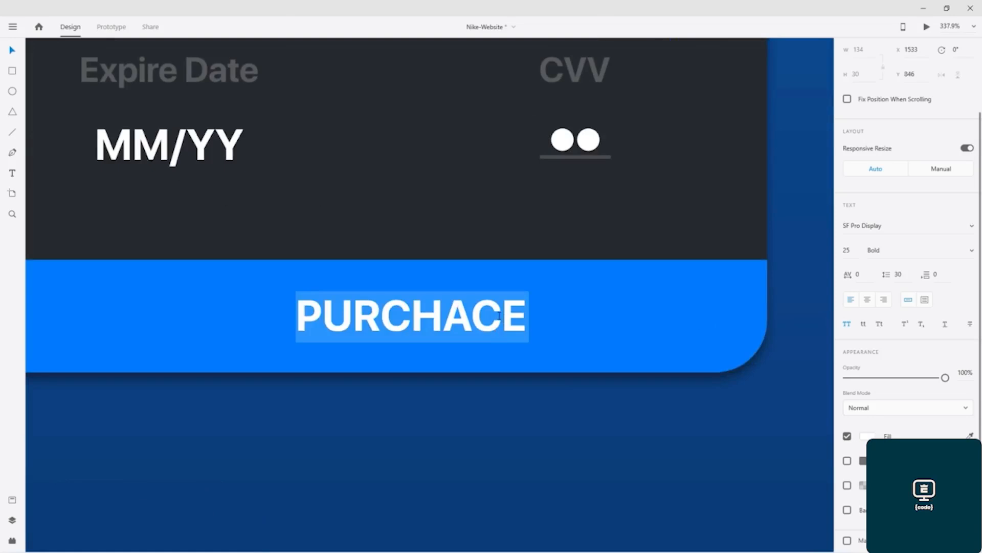
pyautogui.write('PURCHASE')
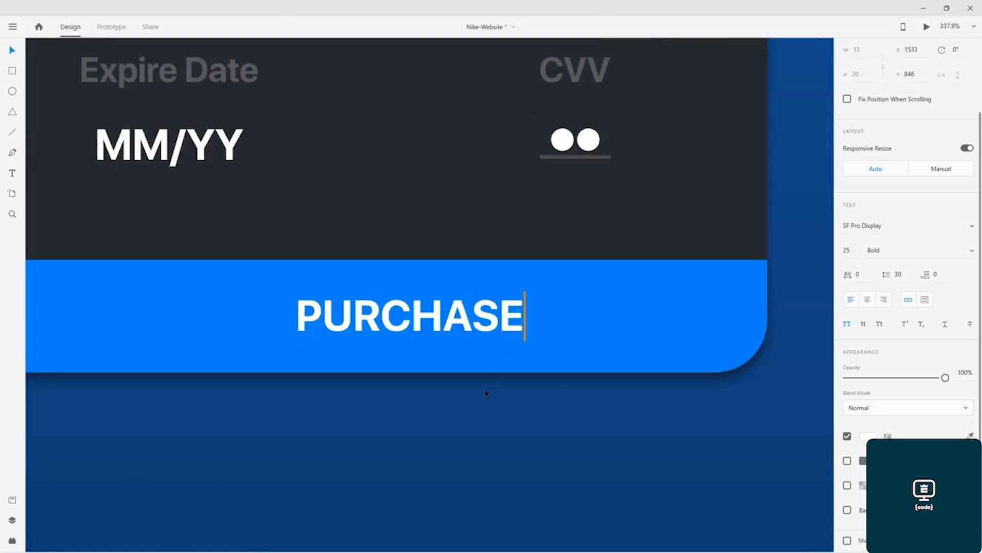
pyautogui.press('Escape')
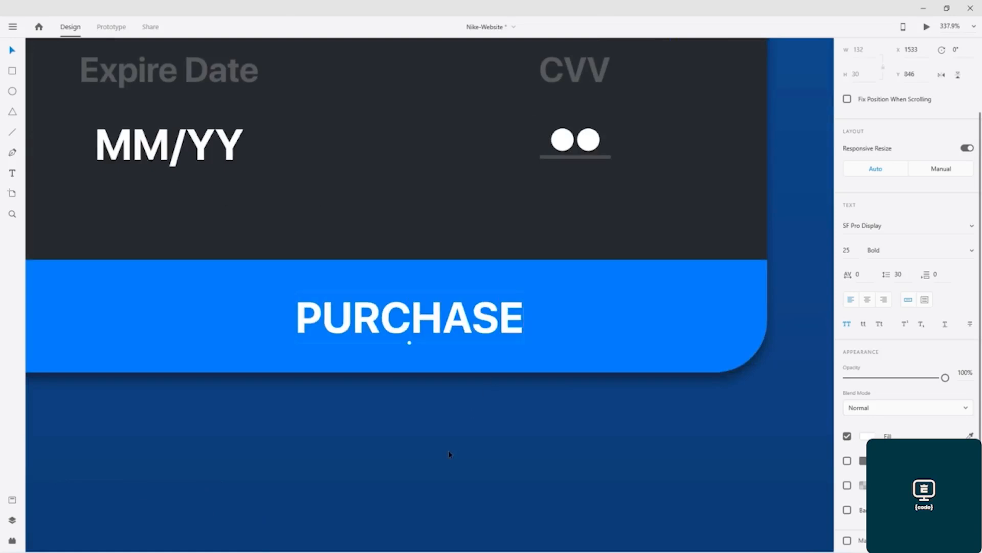
# - Align the PURCHASE label to the horizontal centre of the full-width blue bar
pyautogui.scroll(-1, 458, 440)
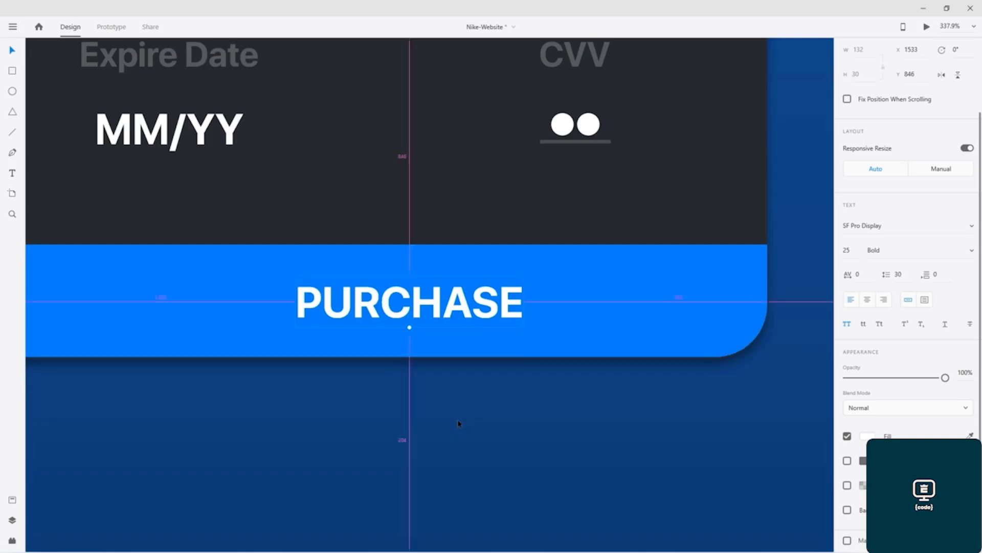
pyautogui.scroll(-2, 459, 424)
pyautogui.scroll(-3, 459, 424)
pyautogui.keyDown('shift'); pyautogui.click(516, 379); pyautogui.keyUp('shift')
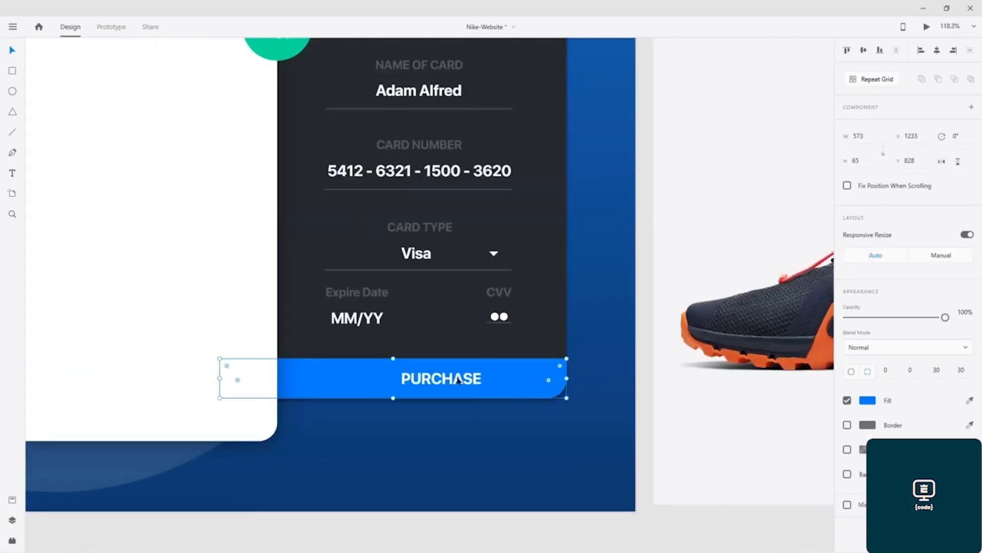
pyautogui.click(937, 49)
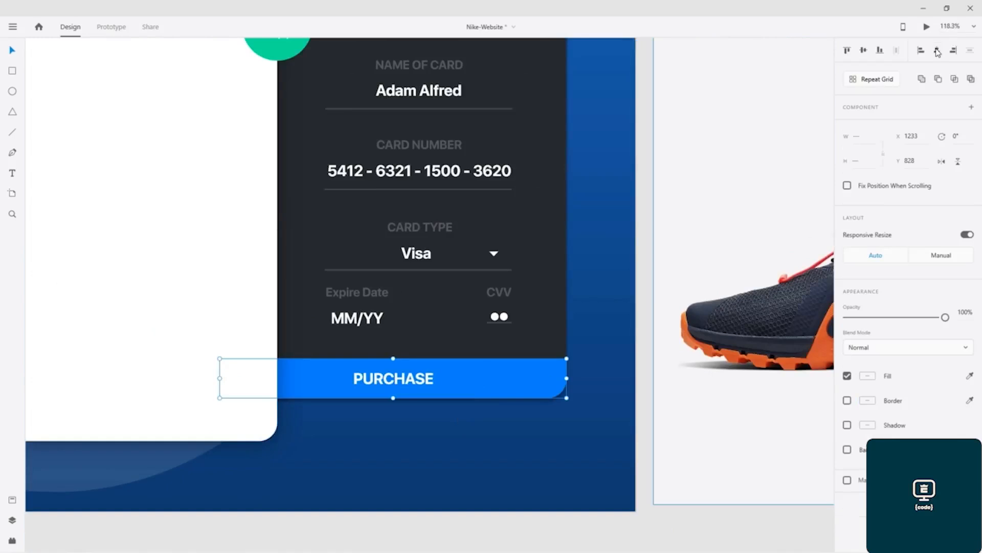
pyautogui.click(441, 447)
# - Shift the PURCHASE label along the bar to about X 1495, centred beneath the checkout texts, and save the document
pyautogui.moveTo(400, 384); pyautogui.dragTo(424, 381)
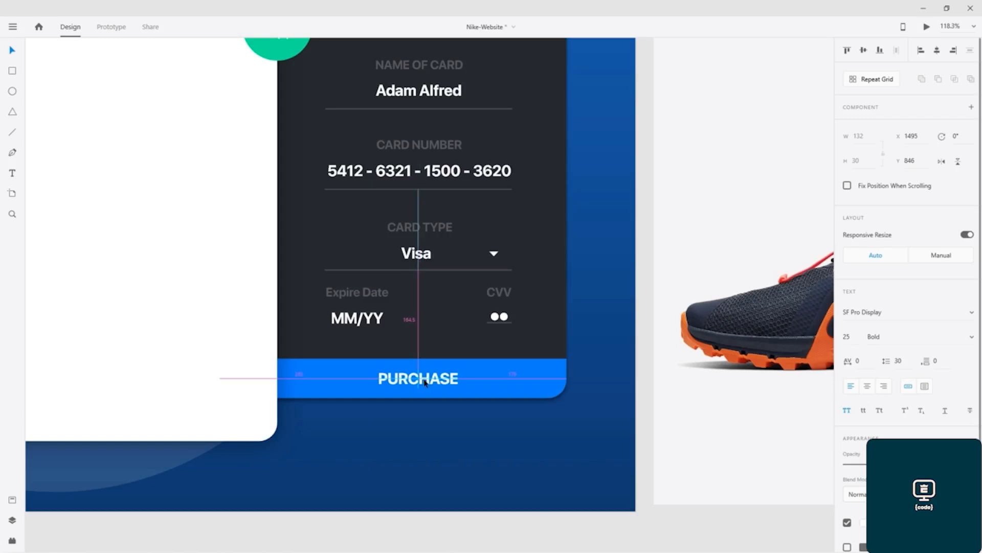
pyautogui.moveTo(425, 382); pyautogui.dragTo(425, 382)
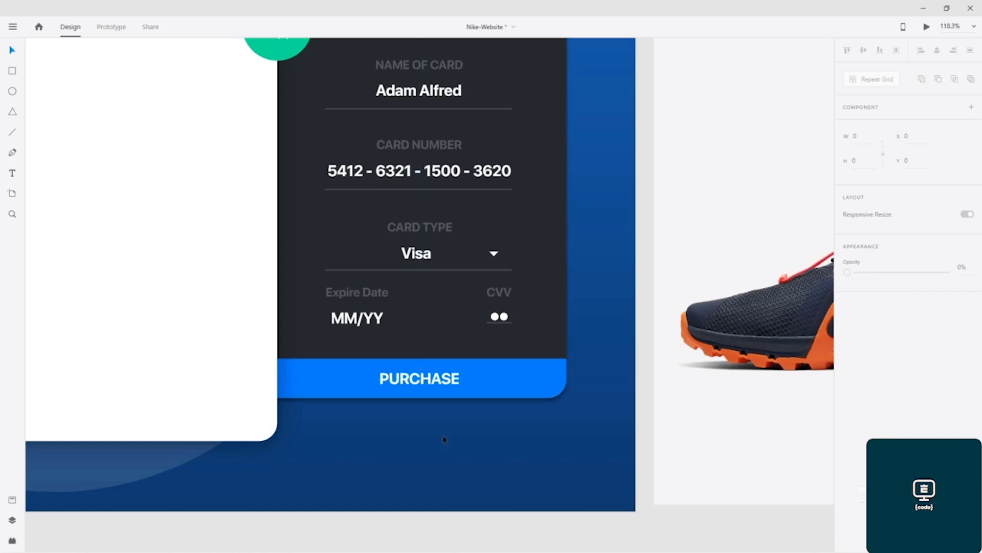
pyautogui.hotkey('ctrl', 's')
# - Duplicate the CHECKOUT heading onto the white card at X 654, Y 254
pyautogui.scroll(-5, 444, 439)
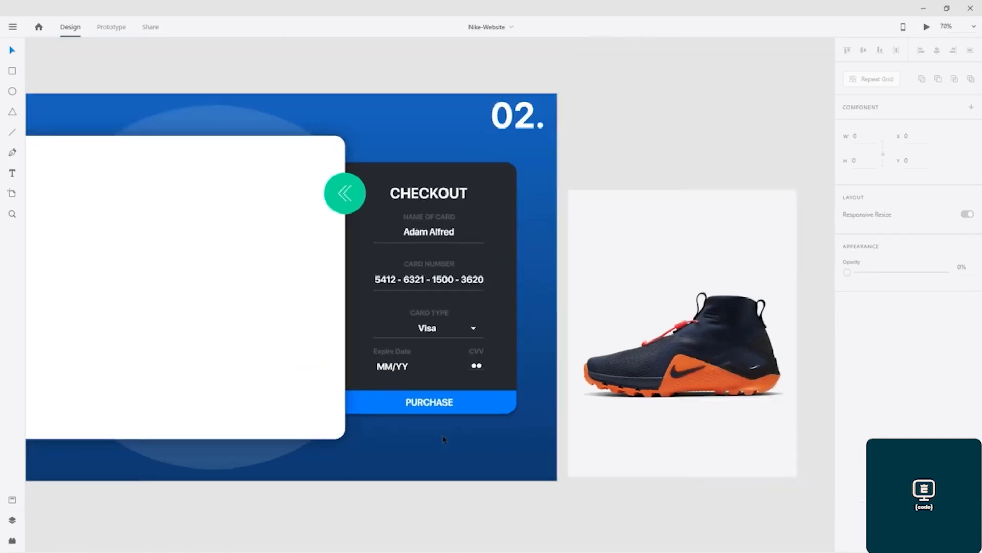
pyautogui.moveTo(392, 453); pyautogui.dragTo(535, 428)
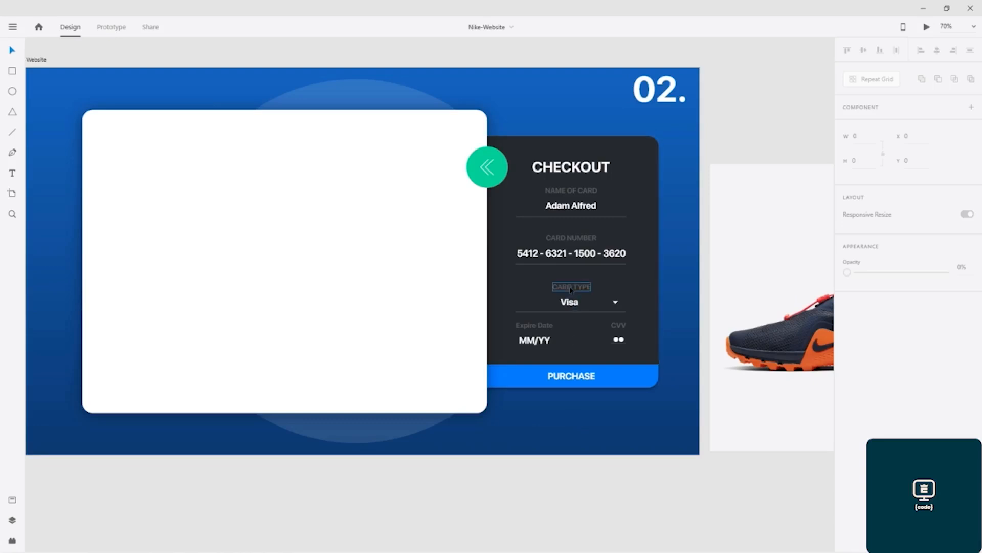
pyautogui.moveTo(505, 429); pyautogui.dragTo(691, 415)
pyautogui.moveTo(406, 266); pyautogui.dragTo(665, 307)
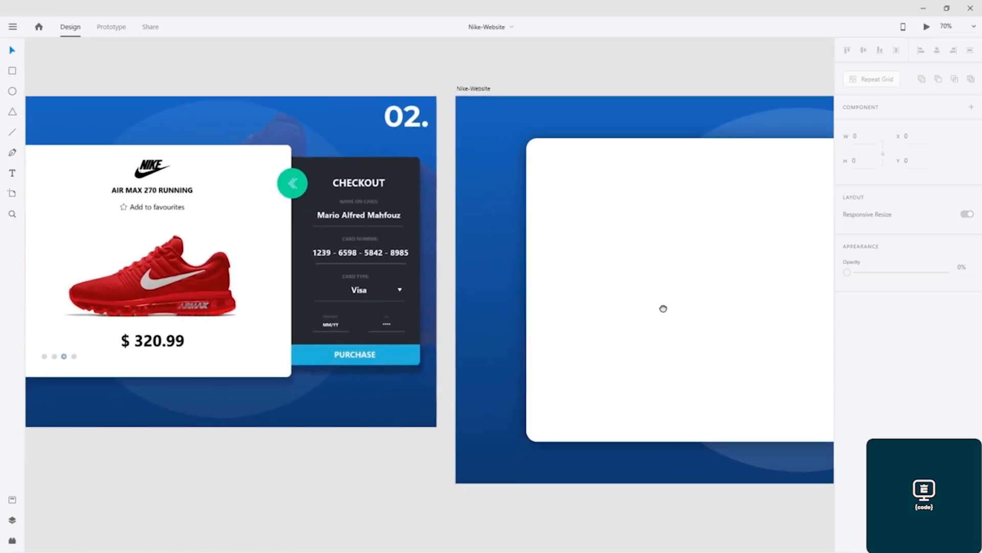
pyautogui.moveTo(705, 278); pyautogui.dragTo(484, 264)
pyautogui.click(789, 188)
pyautogui.keyDown('alt'); pyautogui.moveTo(789, 188); pyautogui.dragTo(503, 186); pyautogui.keyUp('alt')
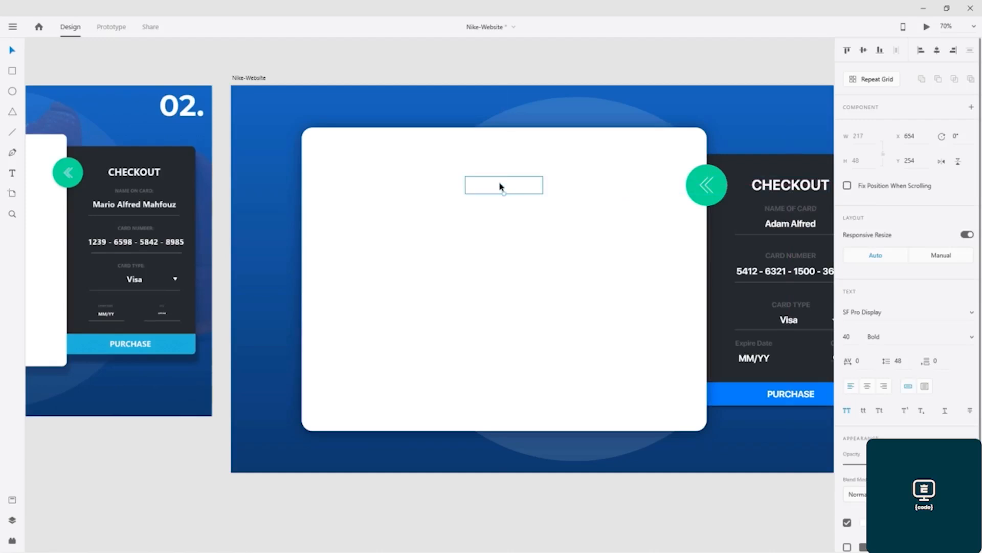
# - Change the fill of the copied CHECKOUT heading on the white card to #1D1D1D
pyautogui.click(863, 523)
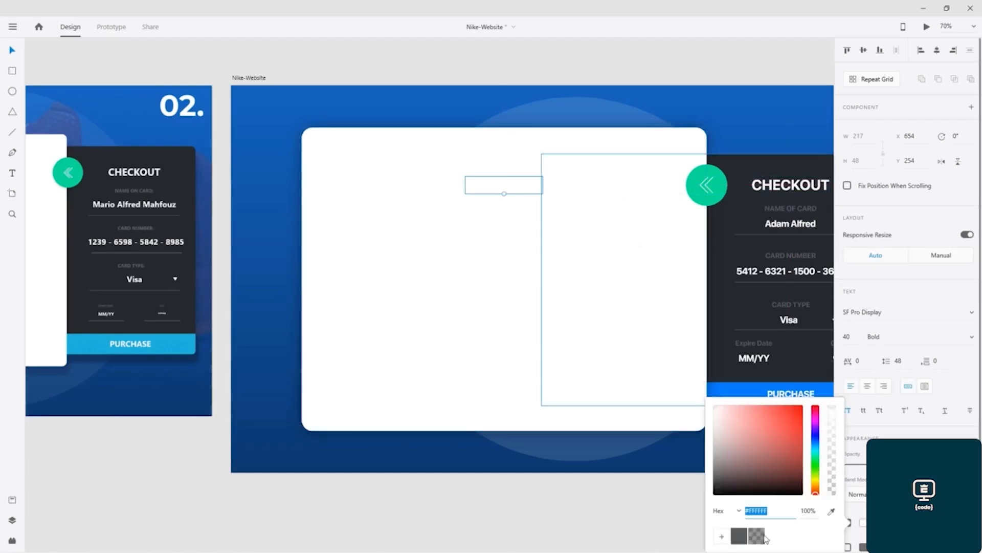
pyautogui.click(739, 537)
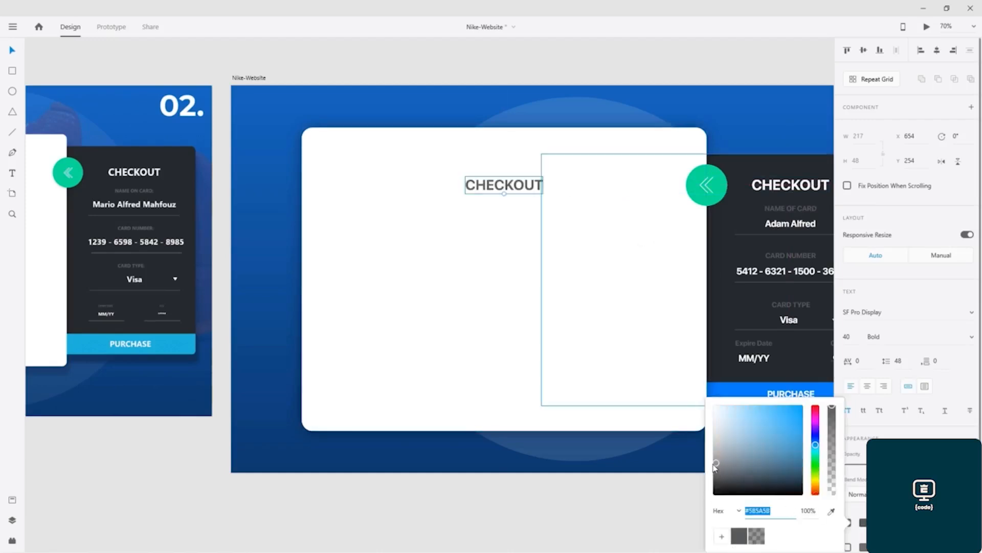
pyautogui.moveTo(749, 510); pyautogui.dragTo(797, 519)
pyautogui.press('Tab')
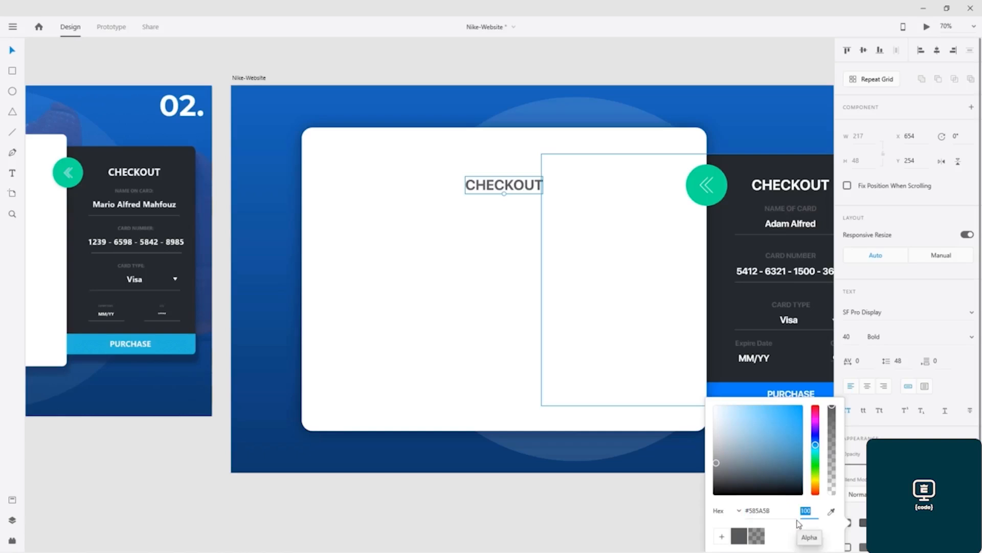
pyautogui.moveTo(780, 513); pyautogui.dragTo(750, 514)
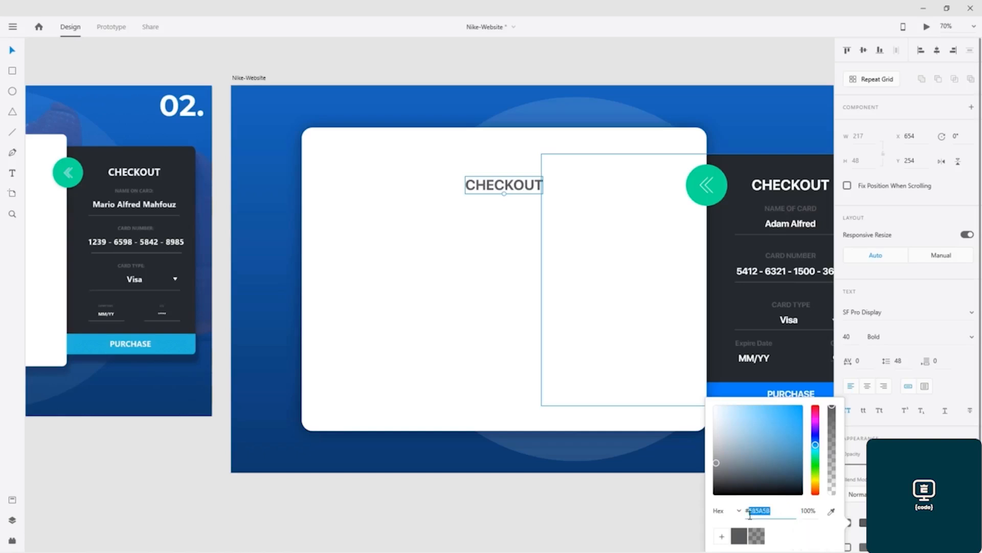
pyautogui.write('1D1D1D')
pyautogui.press('Return')
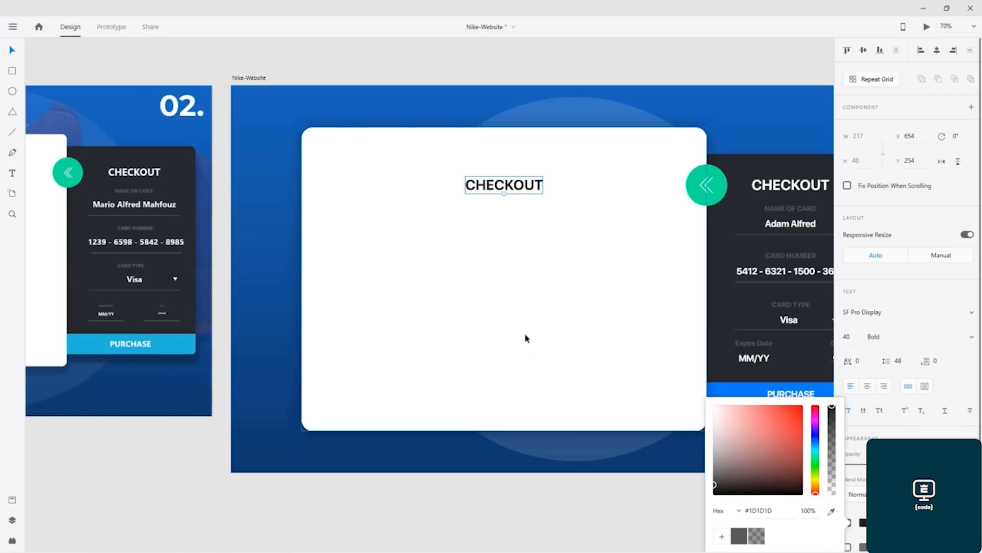
# - Check the fill colours of the white card and of the CHECKOUT heading on it
pyautogui.click(525, 337)
pyautogui.click(868, 400)
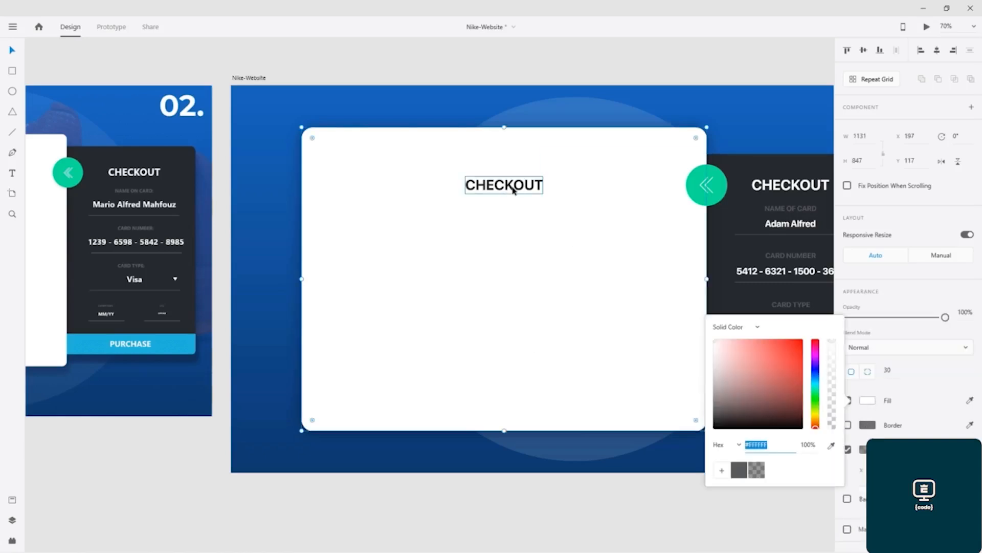
pyautogui.click(513, 191)
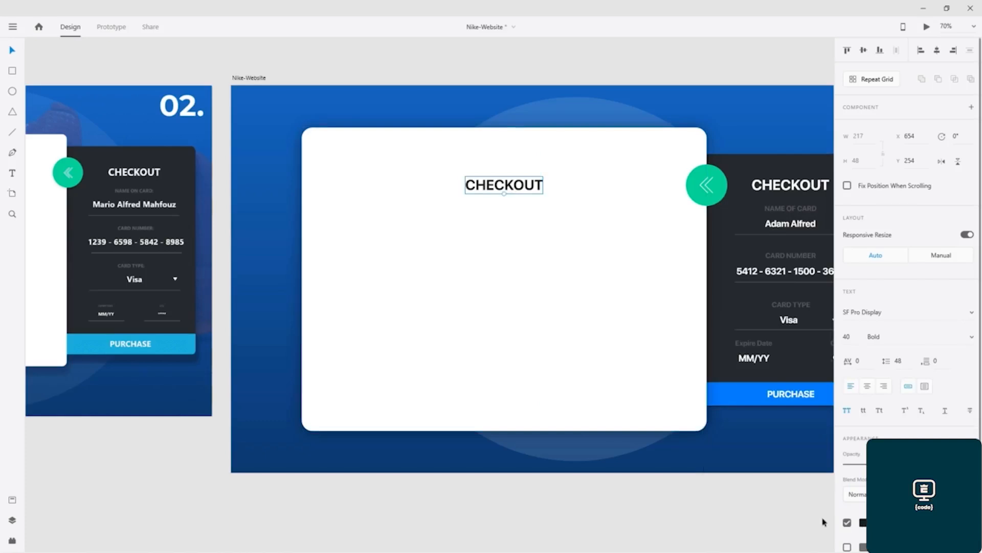
pyautogui.click(863, 522)
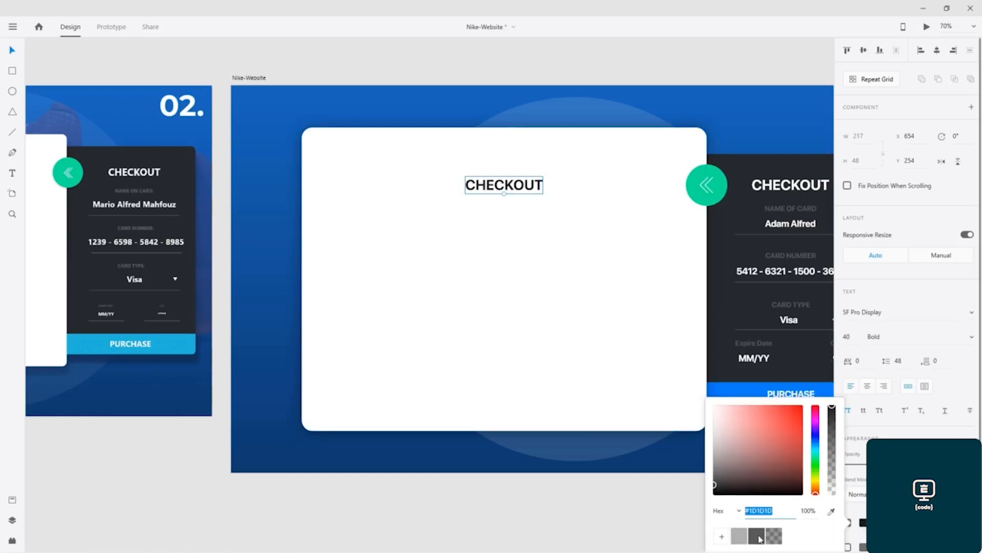
pyautogui.click(652, 500)
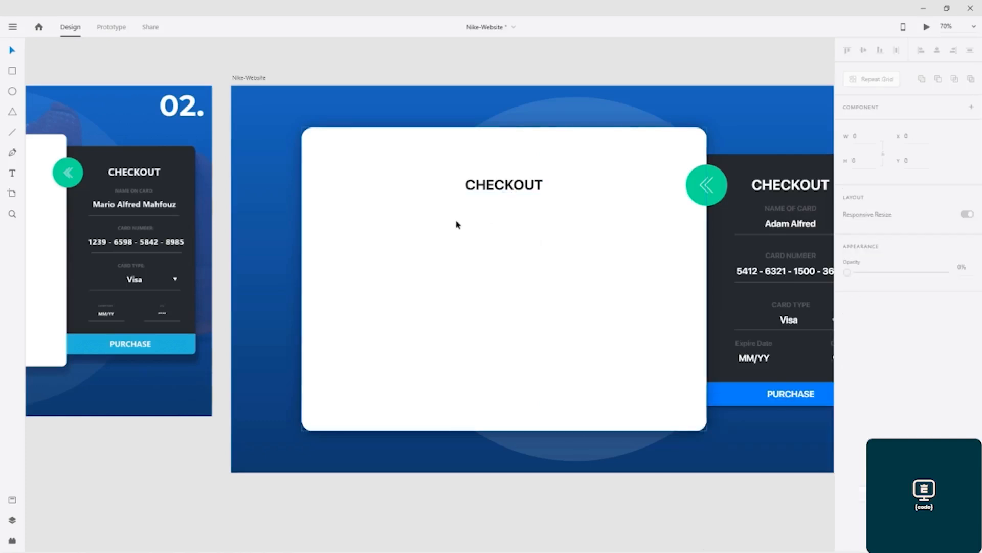
# - Change the CHECKOUT heading on the white card to read "AIR MAX 270 RUNNING"
pyautogui.hscroll(-5, 362, 217)
pyautogui.moveTo(362, 217)
pyautogui.mouseDown()
pyautogui.moveTo(322, 217)
pyautogui.moveTo(292, 203)
pyautogui.moveTo(350, 205)
pyautogui.mouseUp()
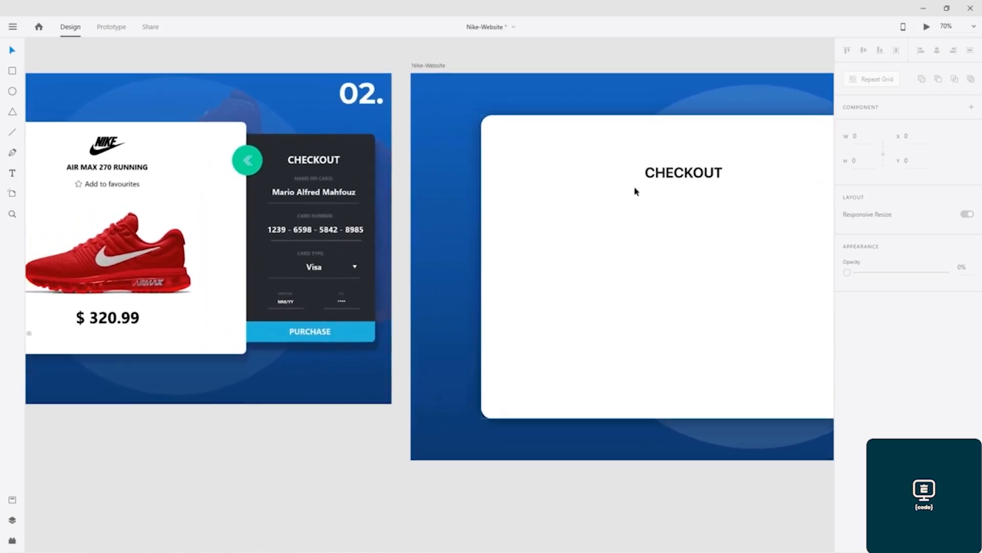
pyautogui.click(675, 173)
pyautogui.doubleClick(676, 173)
pyautogui.write('AI')
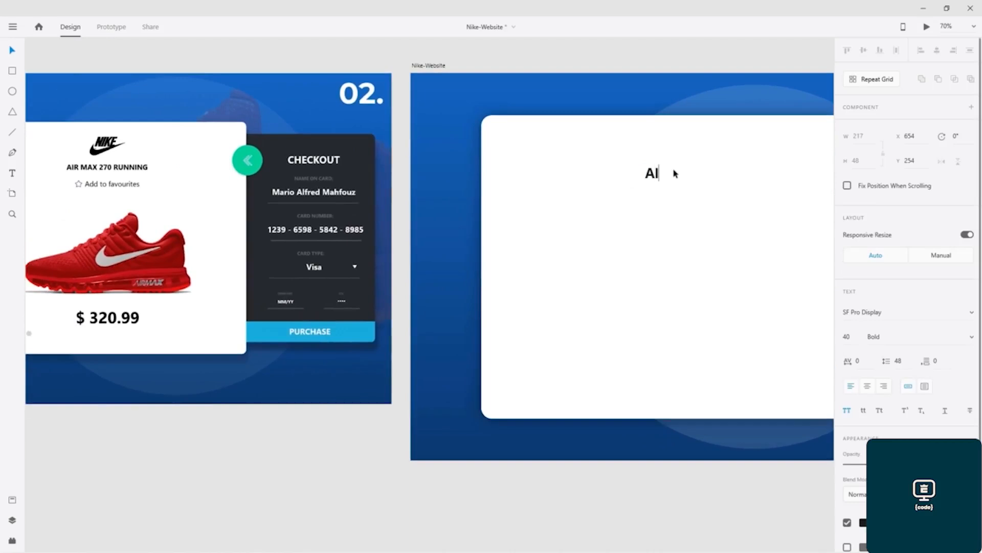
pyautogui.write('R MAX')
pyautogui.write('270')
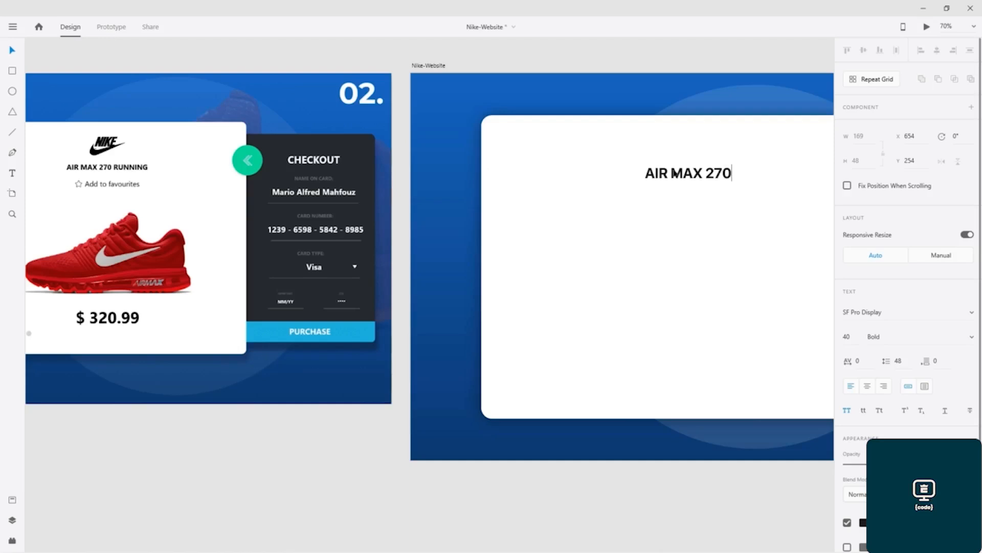
pyautogui.write(' RUNNING')
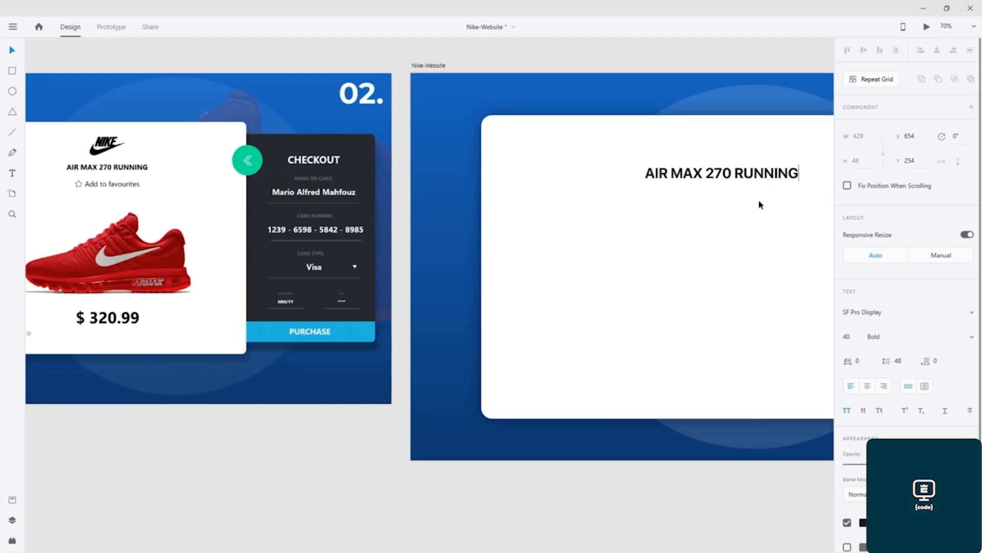
pyautogui.press('Escape')
# - Duplicate the AIR MAX 270 RUNNING title to Y 354, remove the copy's uppercase formatting and replace its text with "Add to favourites"
pyautogui.moveTo(706, 176); pyautogui.dragTo(709, 213)
pyautogui.doubleClick(708, 212)
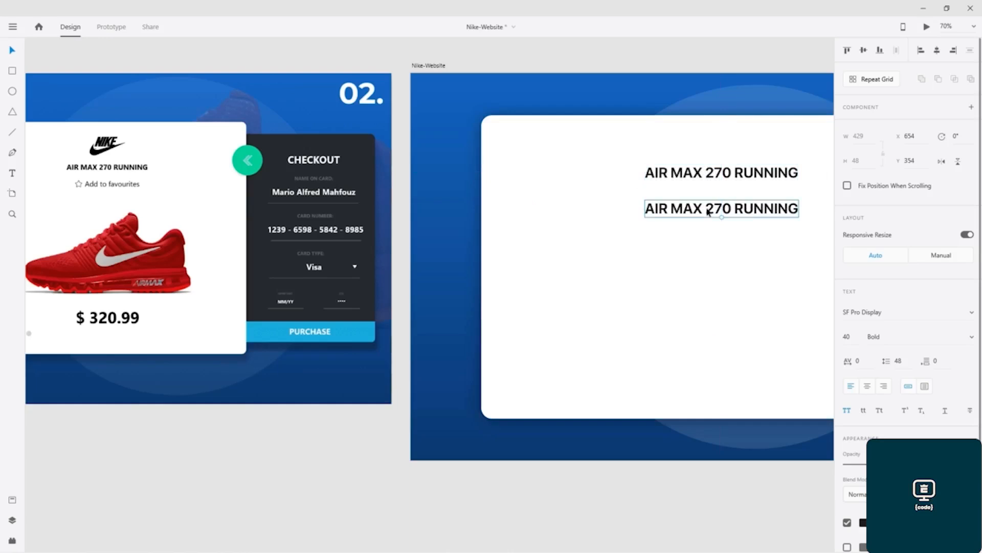
pyautogui.hotkey('ctrl', 'a')
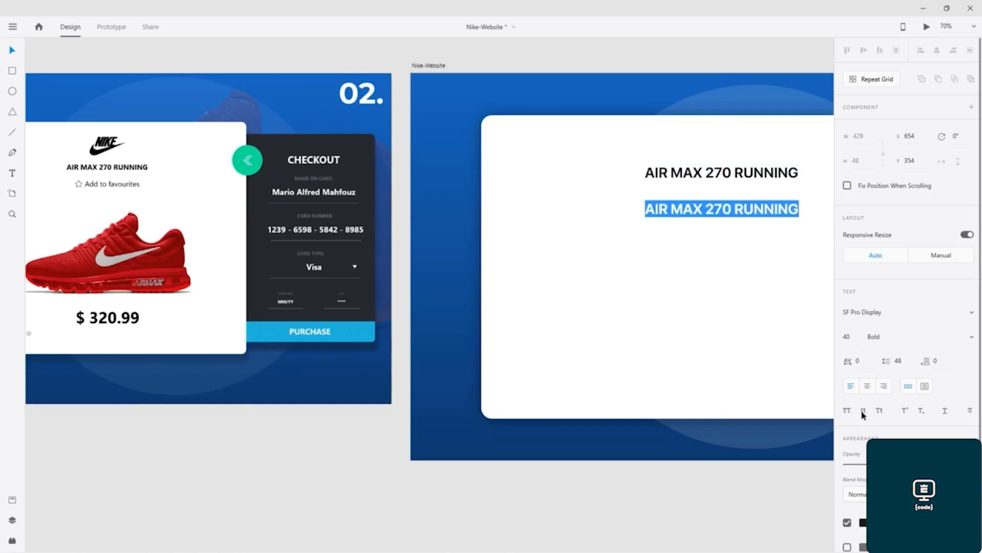
pyautogui.write('aDD')
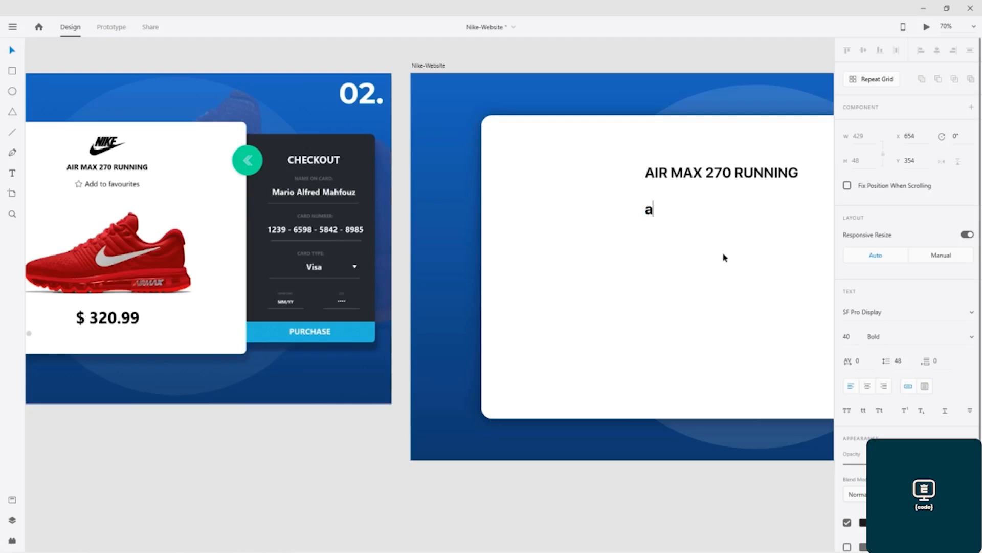
pyautogui.press('BackSpace')
pyautogui.press('BackSpace')
pyautogui.press('BackSpace')
pyautogui.write('Add to fav')
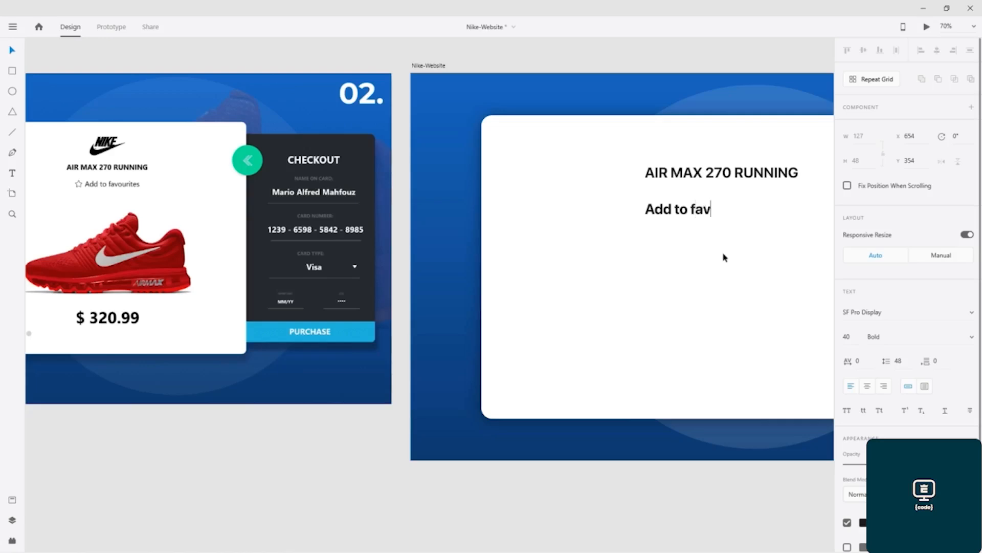
pyautogui.write('ourites')
# - Set the "Add to favourites" text to Regular weight and centre it beneath the title at X 727
pyautogui.hotkey('ctrl', 'a')
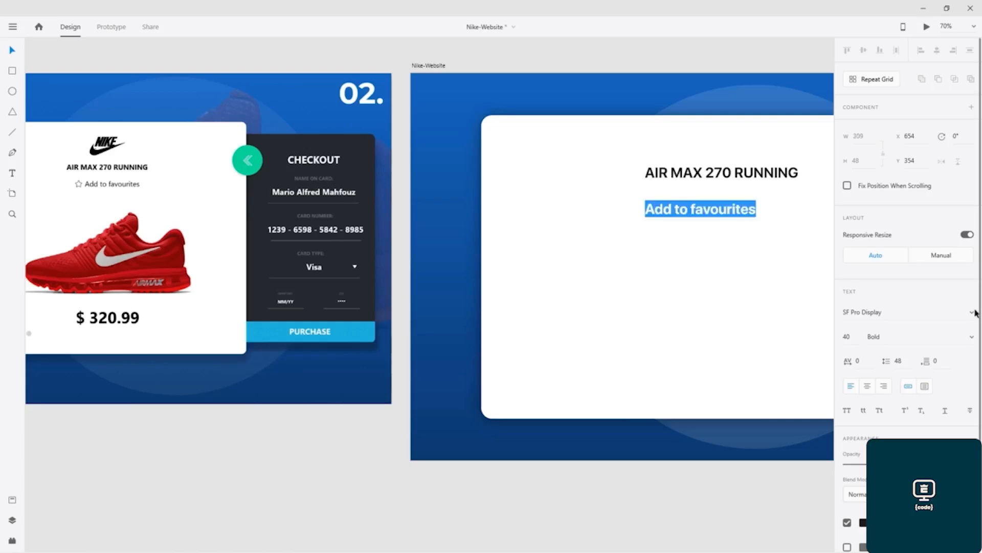
pyautogui.click(970, 338)
pyautogui.scroll(4, 947, 343)
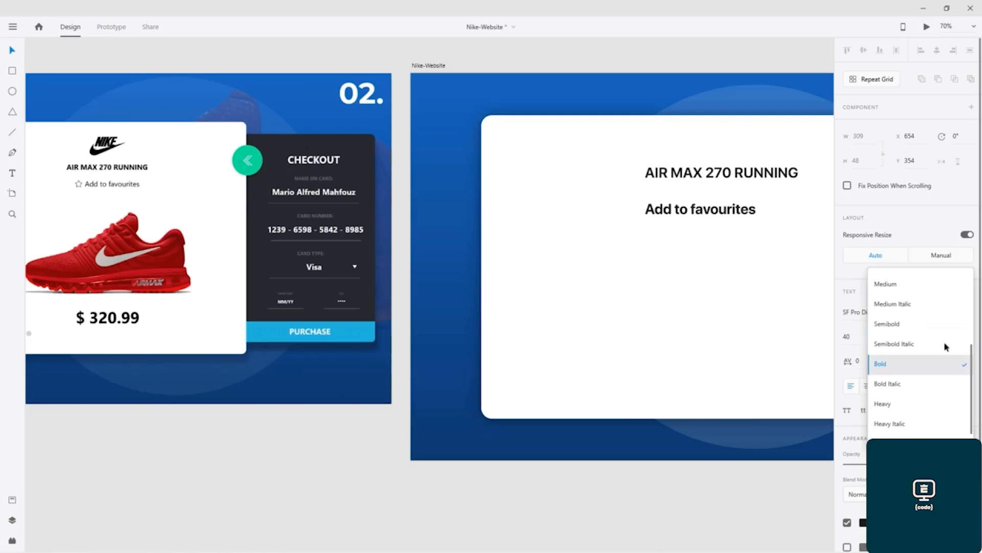
pyautogui.click(893, 300)
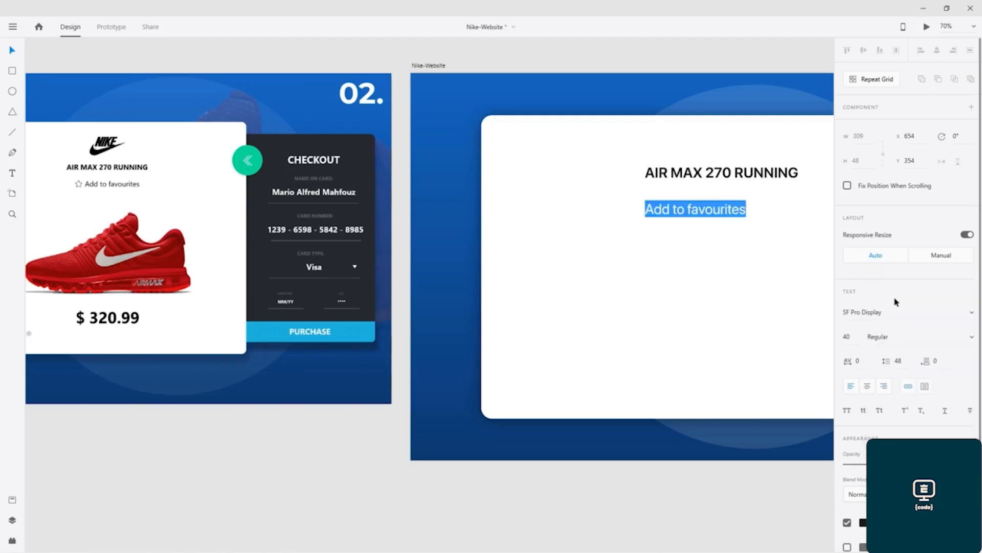
pyautogui.press('Escape')
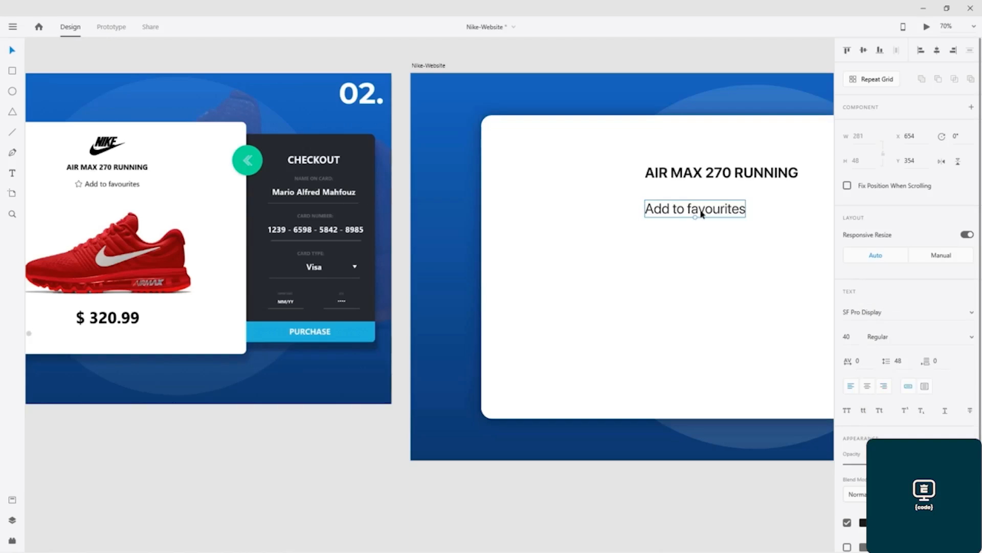
pyautogui.moveTo(705, 214); pyautogui.dragTo(726, 214)
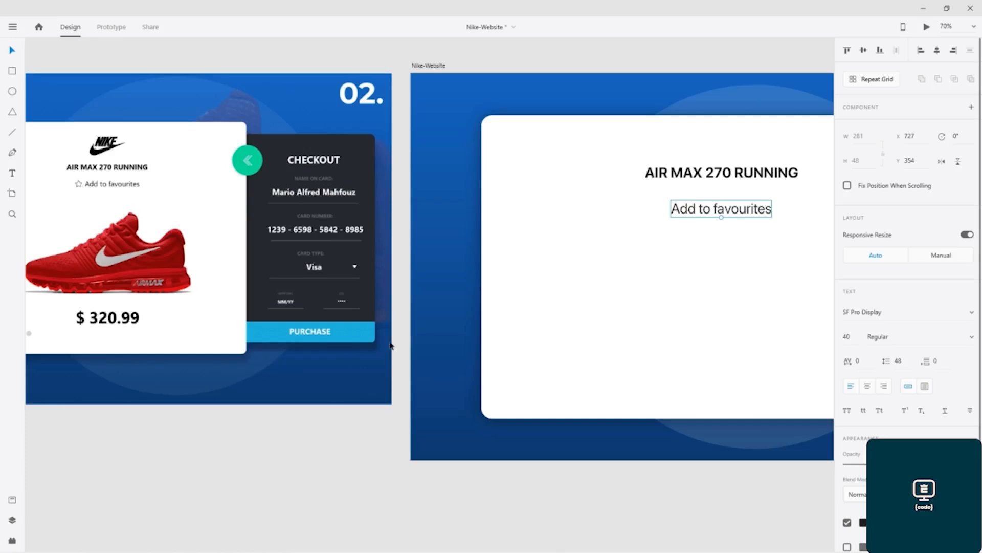
# - Switch to the icon library and search its iOS-style icons for "Ranking" and for "Star"
pyautogui.hotkey('alt', 'Tab')
pyautogui.hotkey('ctrl', 'a')
pyautogui.write('R')
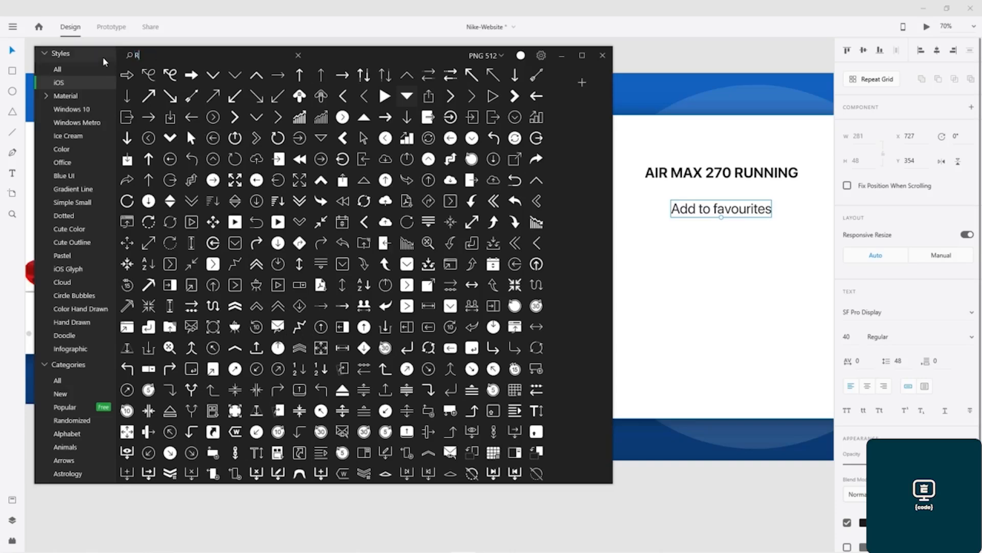
pyautogui.write('anking')
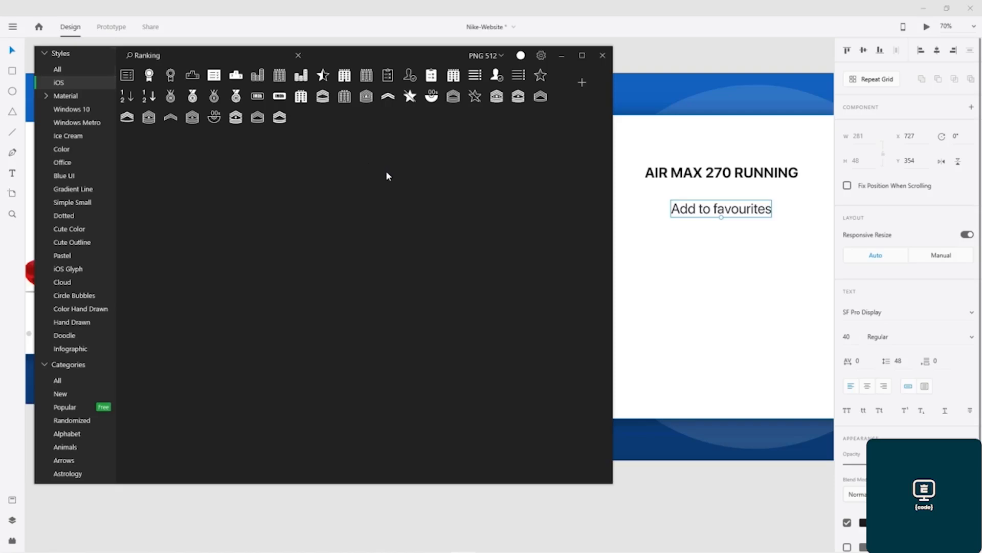
pyautogui.click(129, 56)
pyautogui.write('Star')
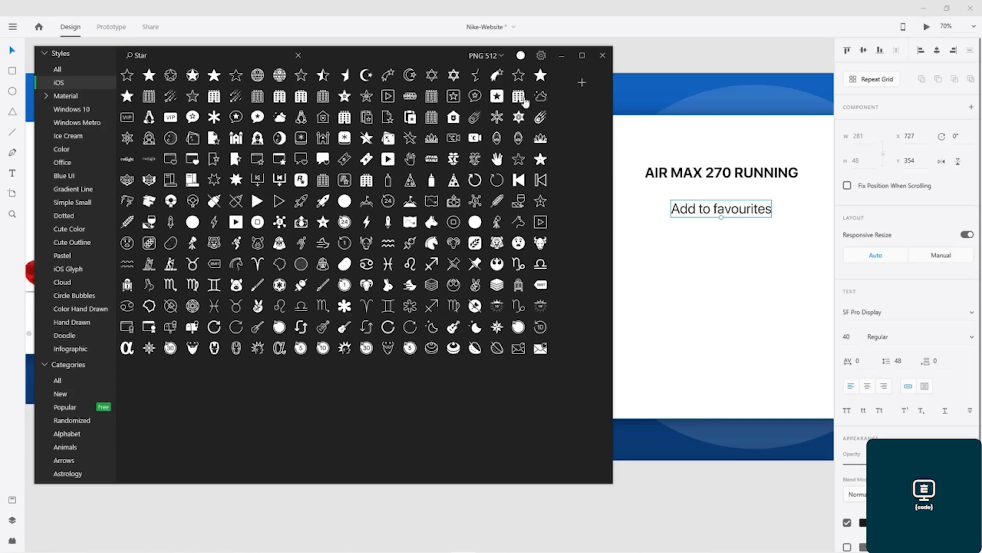
# - Set the icon colour in the icon library to #1D1D1D
pyautogui.click(520, 55)
pyautogui.moveTo(556, 225); pyautogui.dragTo(567, 225)
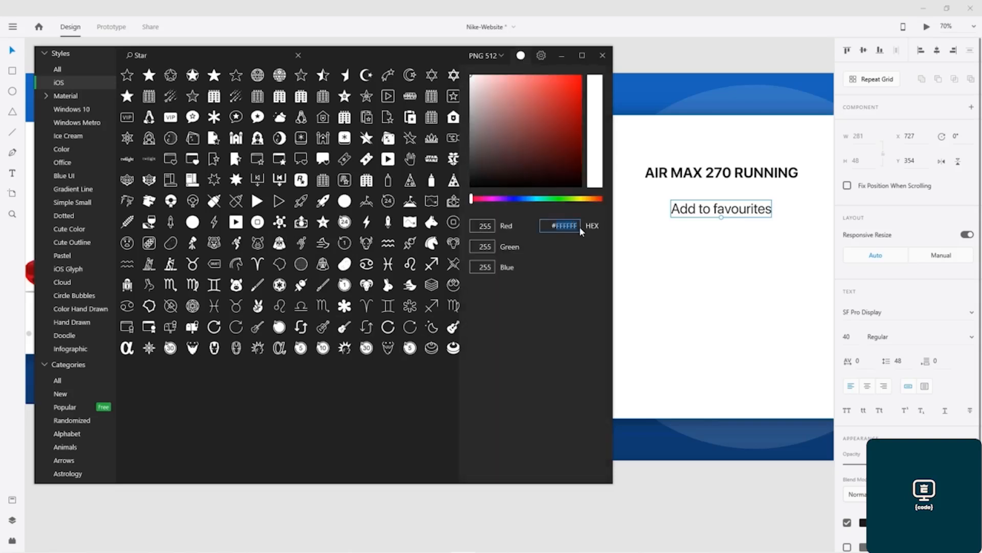
pyautogui.write('1D1D1D')
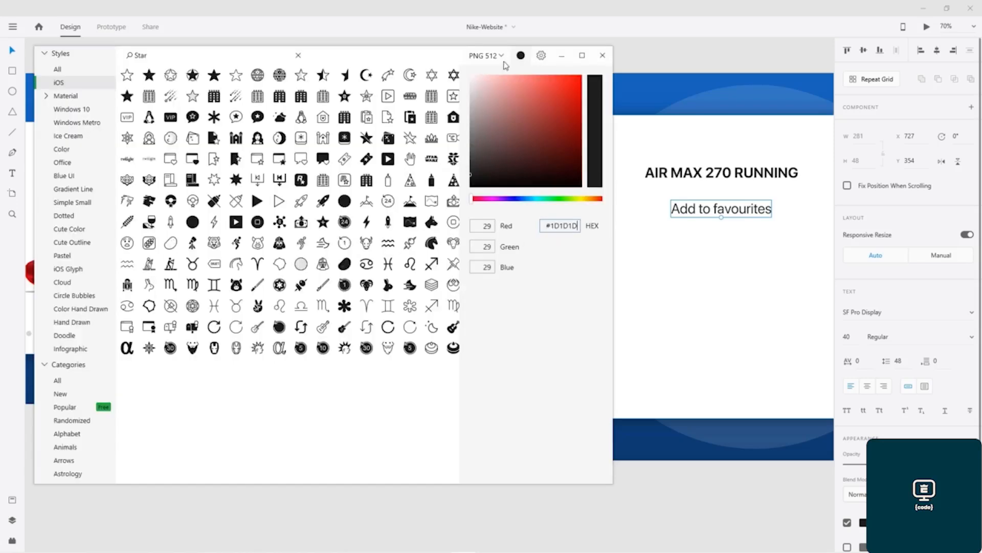
pyautogui.click(521, 57)
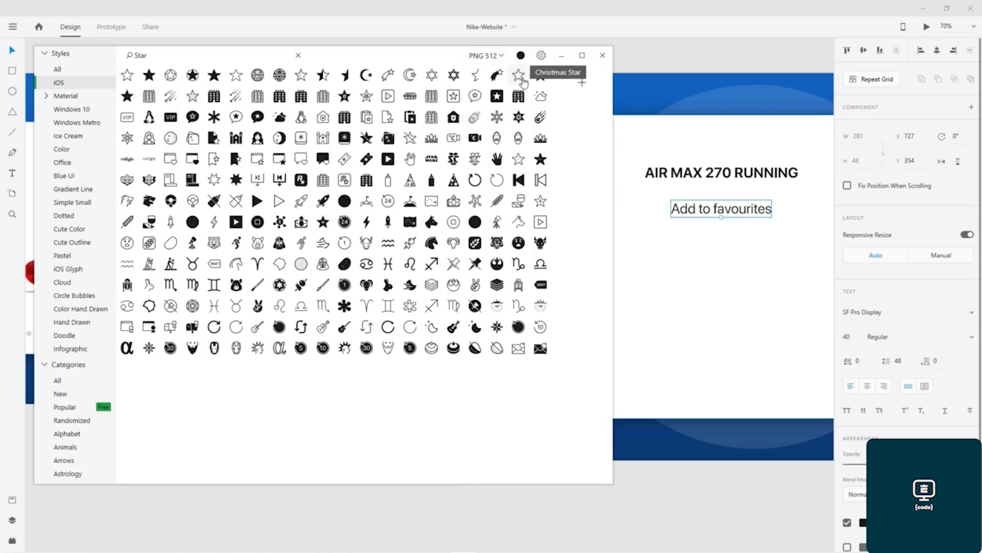
# - Save the Christmas Star icon as christmas_star_512px.png in the Shopping folder and return to the Nike-Website design
pyautogui.rightClick(522, 81)
pyautogui.click(537, 88)
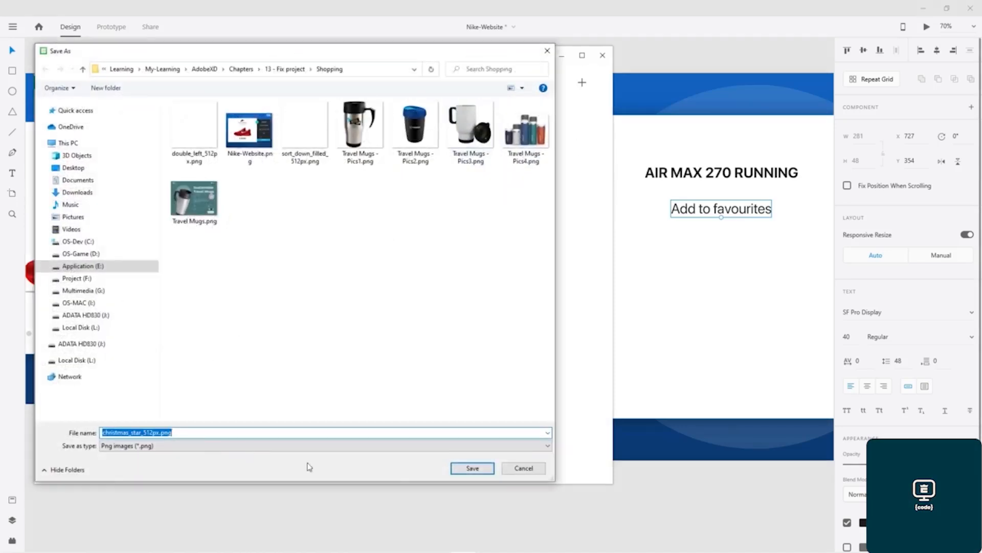
pyautogui.click(472, 467)
pyautogui.click(562, 56)
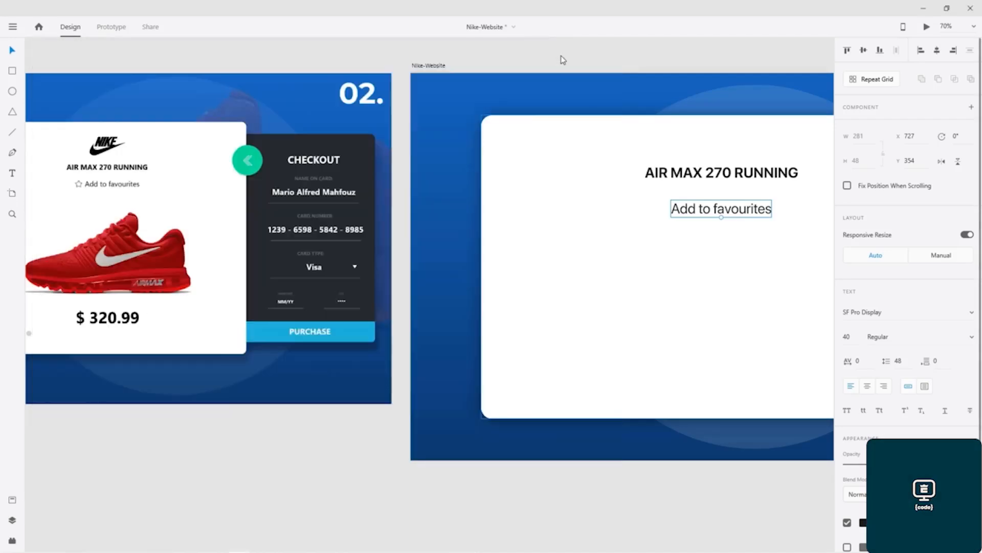
# - Import the saved christmas_star_512px.png image onto the white card
pyautogui.click(651, 225)
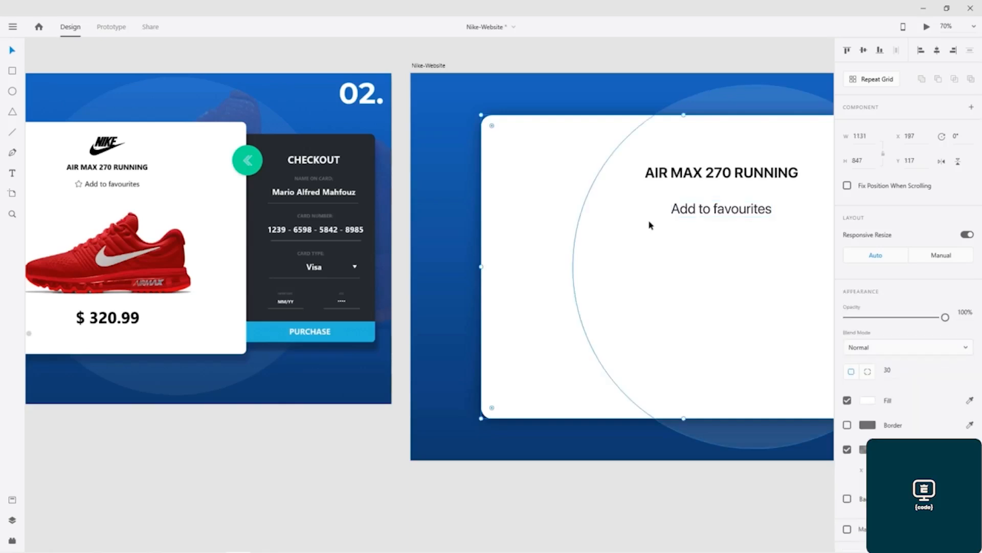
pyautogui.hotkey('ctrl', 'shift', 'i')
pyautogui.click(296, 87)
pyautogui.click(468, 397)
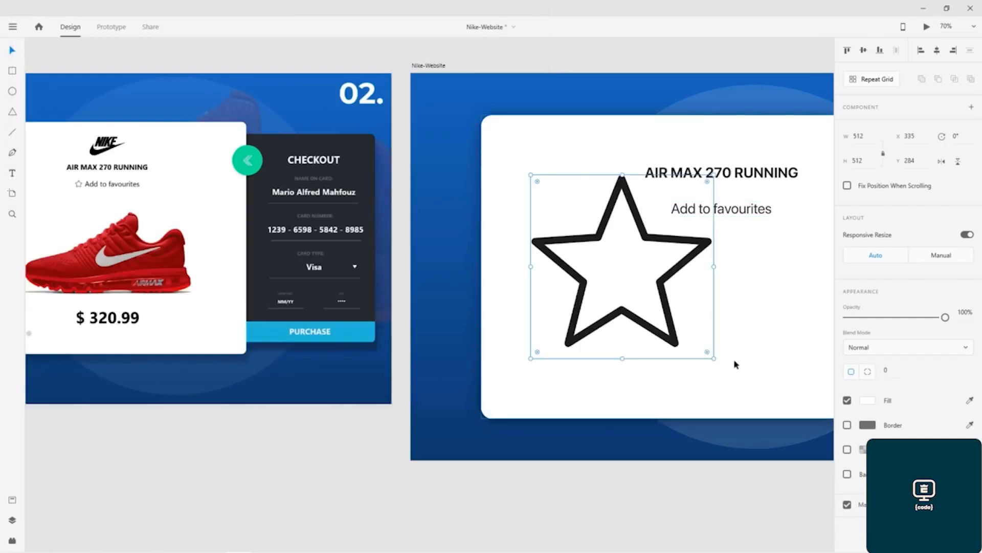
# - Scale the star icon down to about 32 px and arrange it just before "Add to favourites" at about X 704, Y 356
pyautogui.moveTo(713, 355); pyautogui.dragTo(662, 212)
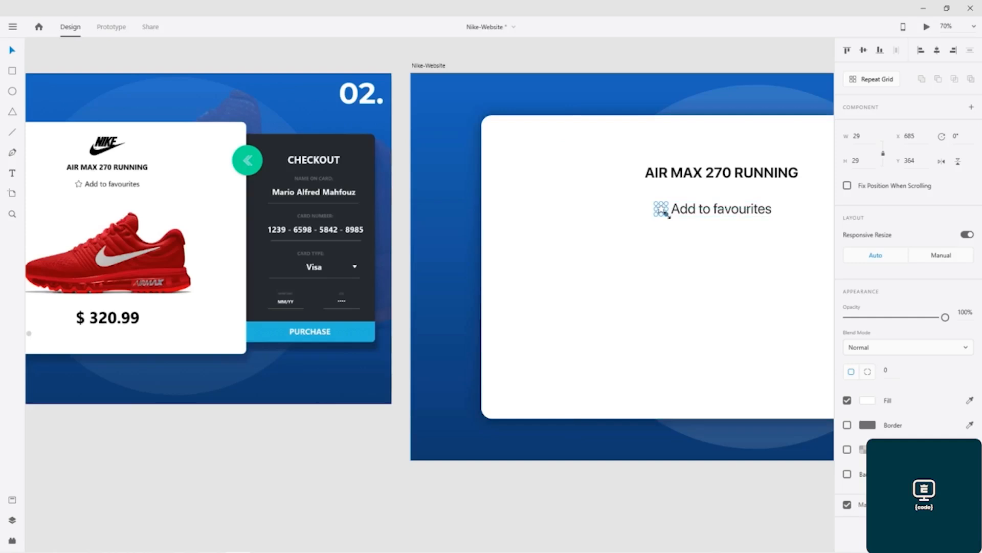
pyautogui.moveTo(667, 215); pyautogui.dragTo(700, 212)
pyautogui.keyDown('shift'); pyautogui.click(691, 213); pyautogui.keyUp('shift')
pyautogui.click(669, 259)
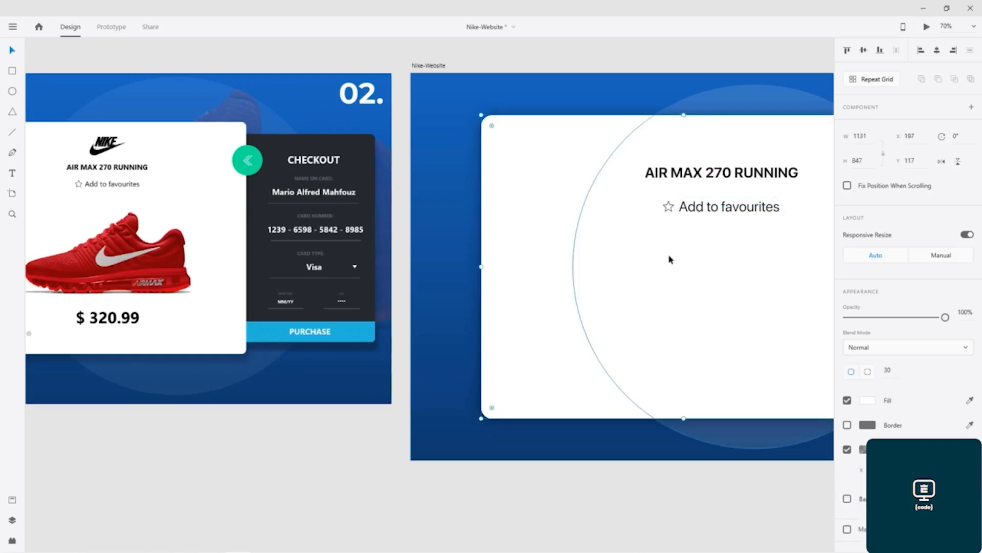
# - Set the font size of the "Add to favourites" text to 30
pyautogui.doubleClick(711, 217)
pyautogui.click(847, 336)
pyautogui.write('30')
pyautogui.press('Return')
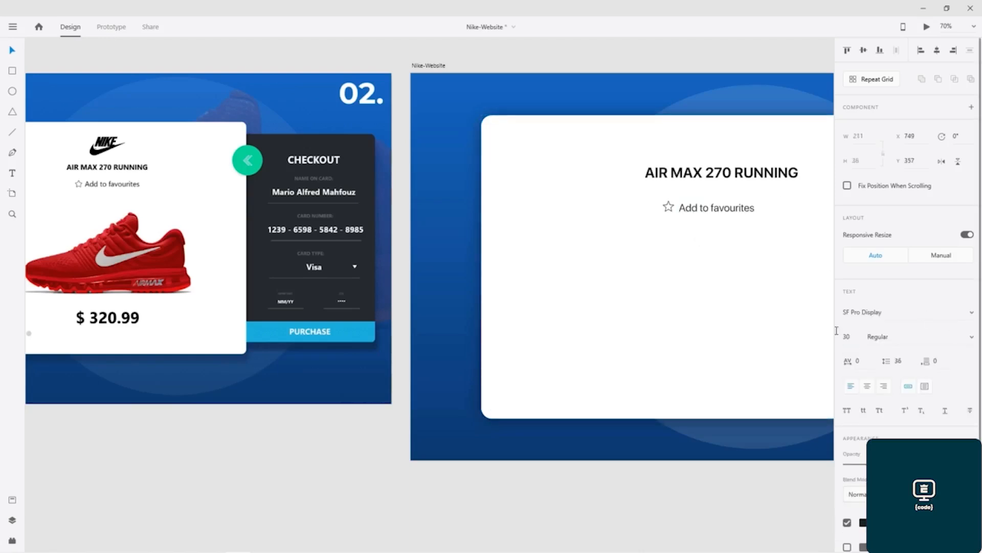
# - Reduce the star icon's width slightly, keeping its proportions locked, to suit the smaller text beside it
pyautogui.click(670, 212)
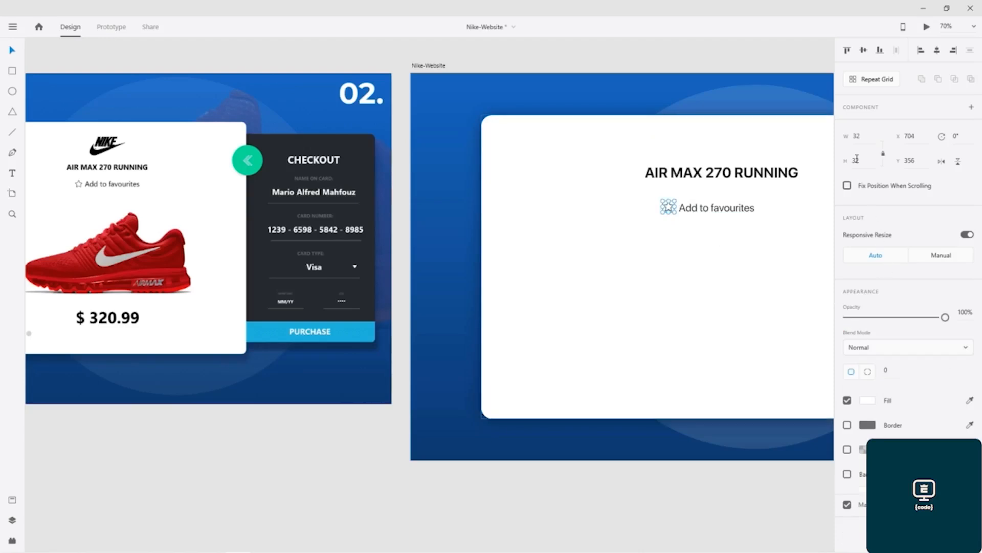
pyautogui.click(870, 136)
pyautogui.write('2')
pyautogui.click(671, 260)
# - Align the AIR MAX 270 RUNNING title, the "Add to favourites" text and the star icon to their common horizontal centre
pyautogui.scroll(4, 708, 228)
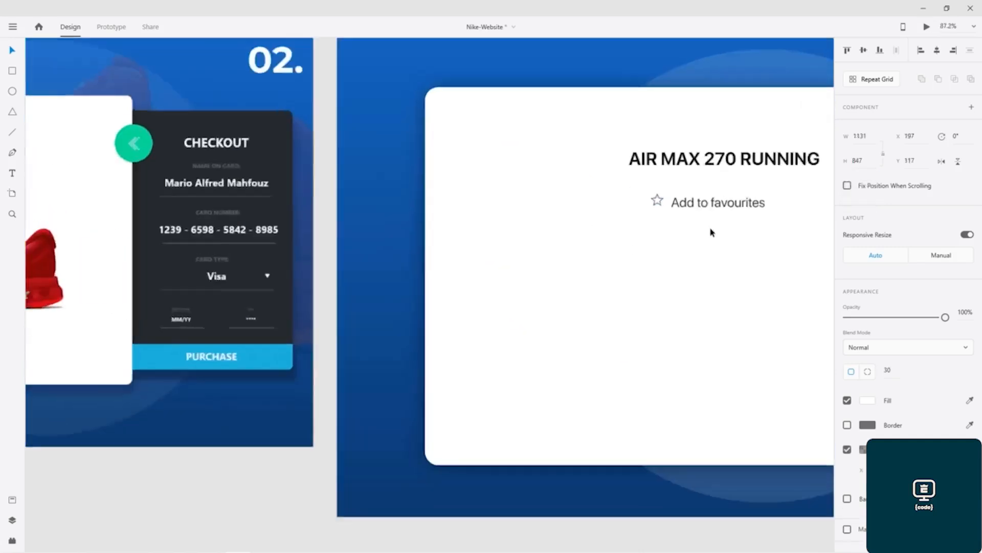
pyautogui.moveTo(724, 225); pyautogui.dragTo(433, 272)
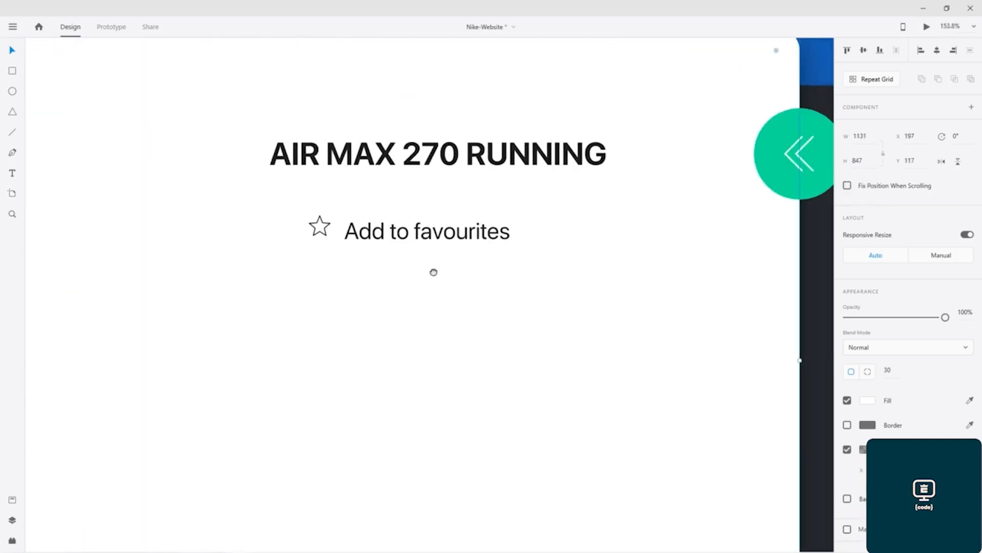
pyautogui.click(439, 169)
pyautogui.keyDown('shift'); pyautogui.click(429, 234); pyautogui.keyUp('shift')
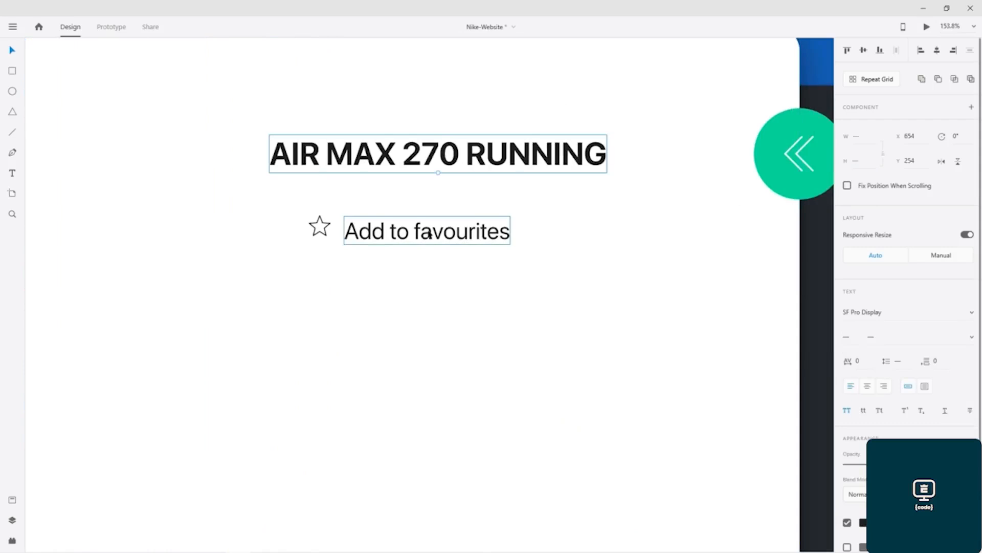
pyautogui.keyDown('shift'); pyautogui.click(330, 228); pyautogui.keyUp('shift')
pyautogui.click(939, 51)
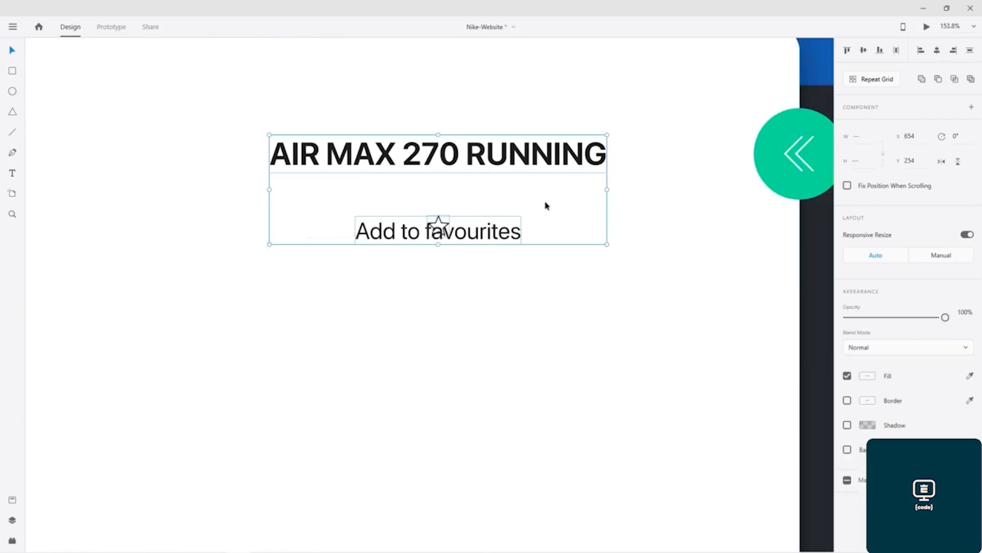
# - Move the star icon to just before the "Add to favourites" text, at X 719, Y 361
pyautogui.click(437, 226)
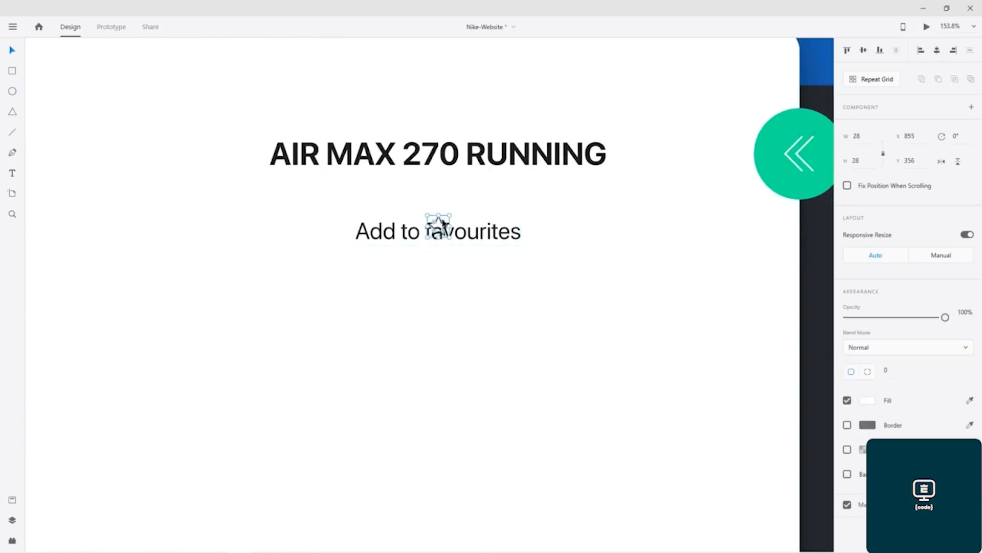
pyautogui.hotkey('shift', 'Left')
pyautogui.hotkey('shift', 'Left')
pyautogui.hotkey('shift', 'Left')
pyautogui.hotkey('shift', 'Left')
pyautogui.hotkey('shift', 'Left')
pyautogui.hotkey('shift', 'Left')
pyautogui.hotkey('shift', 'Left')
pyautogui.hotkey('shift', 'Left')
pyautogui.hotkey('shift', 'Left')
pyautogui.hotkey('shift', 'Left')
pyautogui.hotkey('shift', 'Left')
pyautogui.hotkey('shift', 'Left')
pyautogui.press('Down')
pyautogui.press('Down')
pyautogui.press('Down')
pyautogui.press('Down')
pyautogui.press('Down')
pyautogui.press('Left')
pyautogui.press('Left')
pyautogui.press('Left')
pyautogui.press('Left')
pyautogui.press('Left')
pyautogui.press('Left')
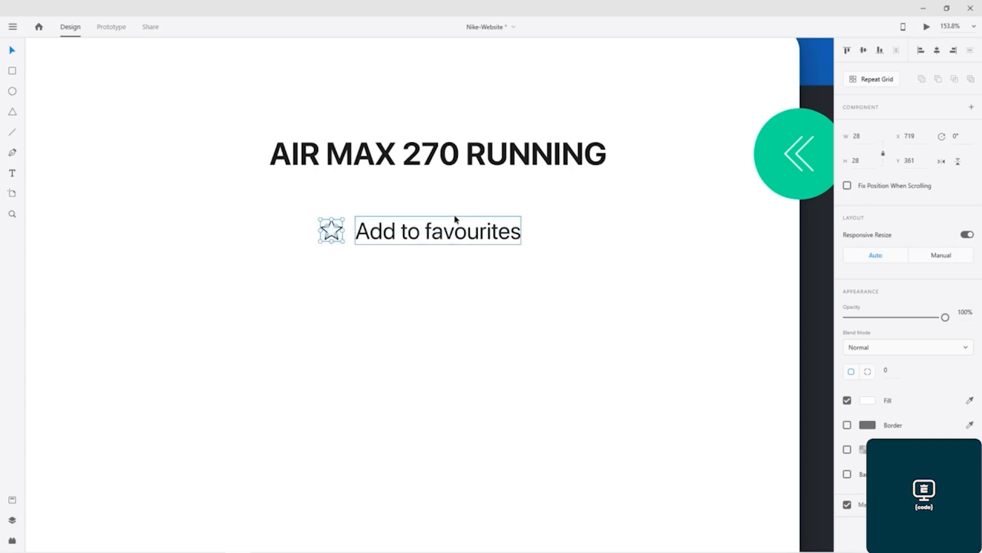
# - Compare the card with the reference checkout design and look over the shoe images placed beside the artboard
pyautogui.scroll(-5, 454, 214)
pyautogui.moveTo(487, 302); pyautogui.dragTo(713, 302)
pyautogui.moveTo(456, 307); pyautogui.dragTo(642, 287)
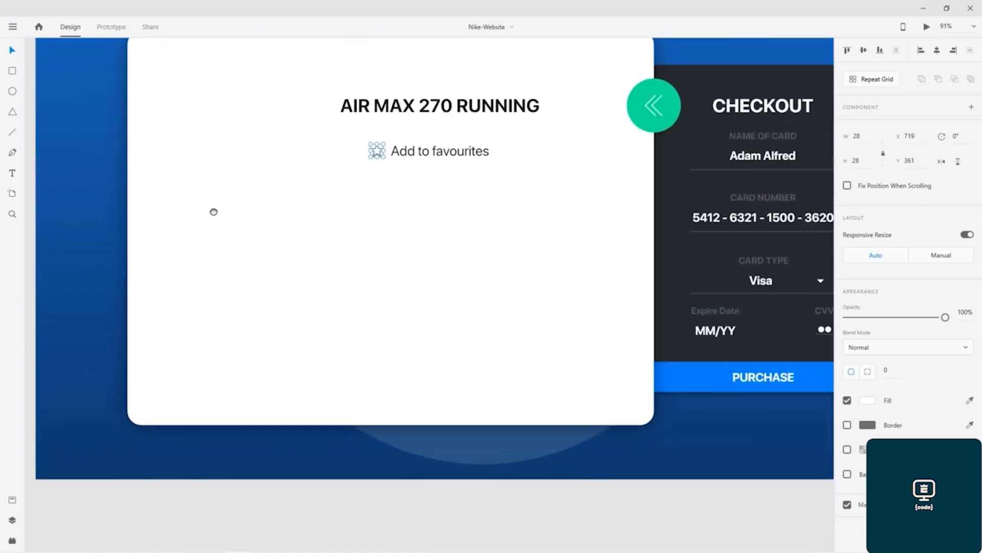
pyautogui.scroll(-3, 498, 267)
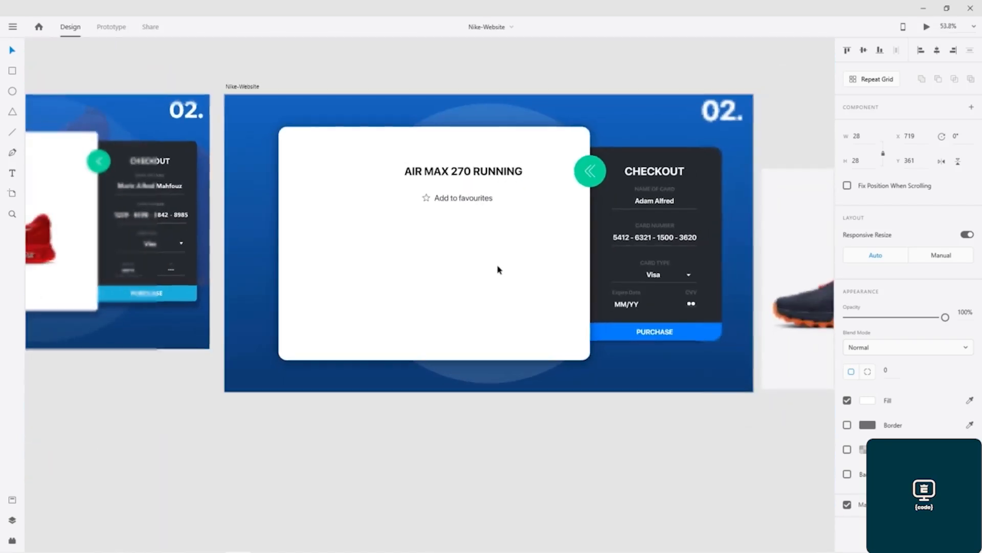
pyautogui.moveTo(601, 236); pyautogui.dragTo(251, 245)
pyautogui.moveTo(665, 281); pyautogui.dragTo(160, 209)
pyautogui.scroll(-1, 214, 261)
pyautogui.scroll(-2, 212, 261)
pyautogui.moveTo(179, 289); pyautogui.dragTo(568, 364)
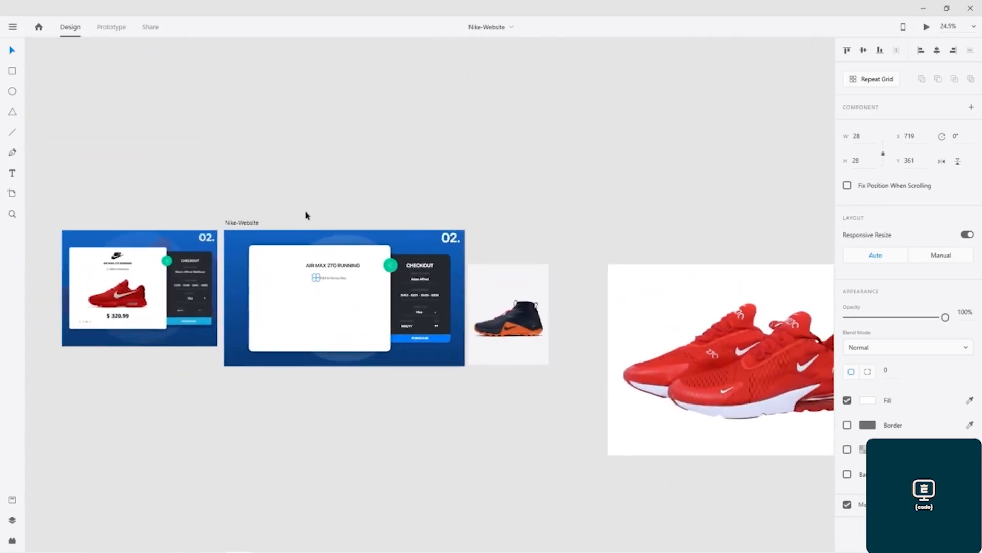
# - Nudge the Nike-Website artboard slightly on the canvas and deselect it
pyautogui.click(248, 222)
pyautogui.moveTo(247, 238)
pyautogui.mouseDown()
pyautogui.moveTo(252, 329)
pyautogui.moveTo(246, 221)
pyautogui.mouseUp()
pyautogui.click(504, 165)
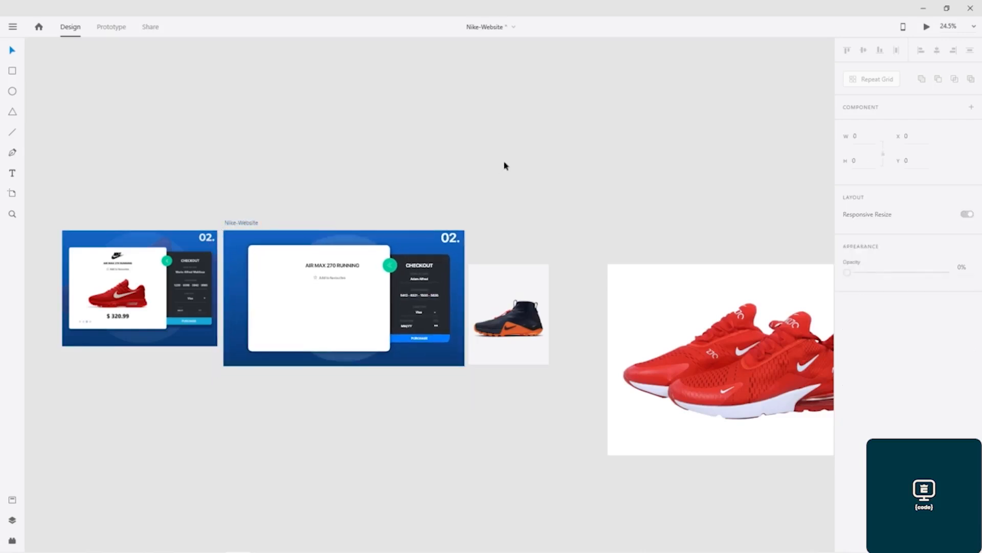
pyautogui.hotkey('ctrl', 'shift', 'i')
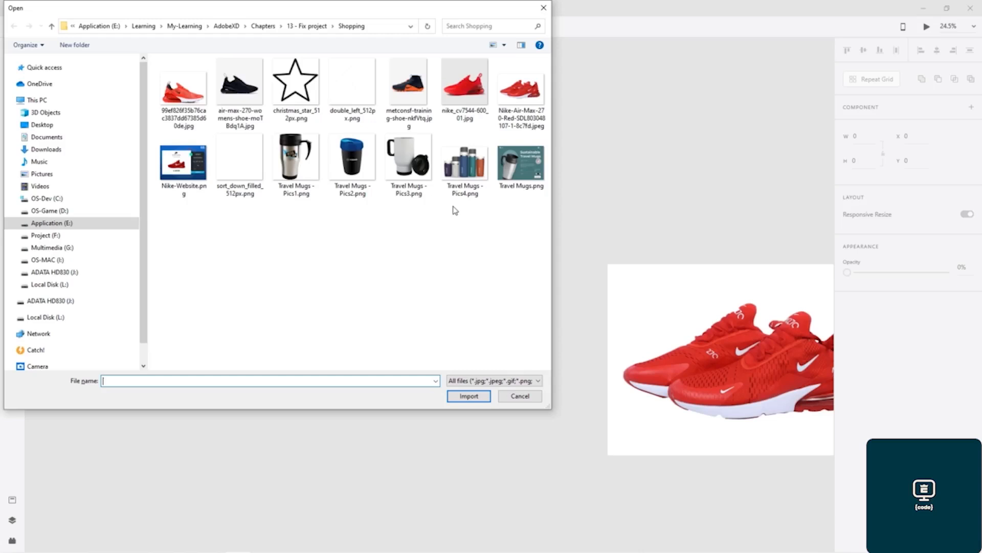
pyautogui.click(506, 398)
pyautogui.click(764, 366)
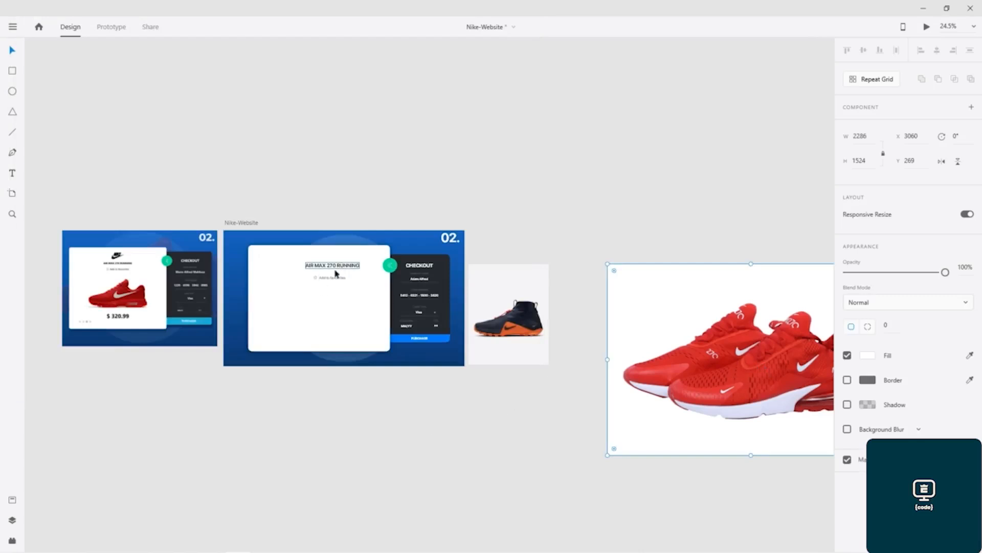
# - Align the AIR MAX 270 RUNNING title and the "Add to favourites" text to the white card's horizontal centre
pyautogui.scroll(4, 303, 311)
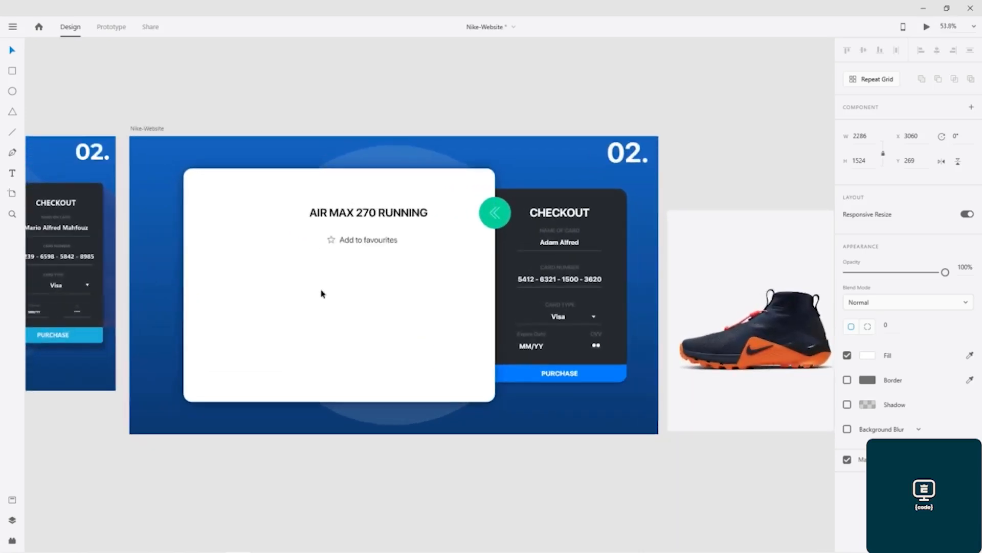
pyautogui.click(393, 188)
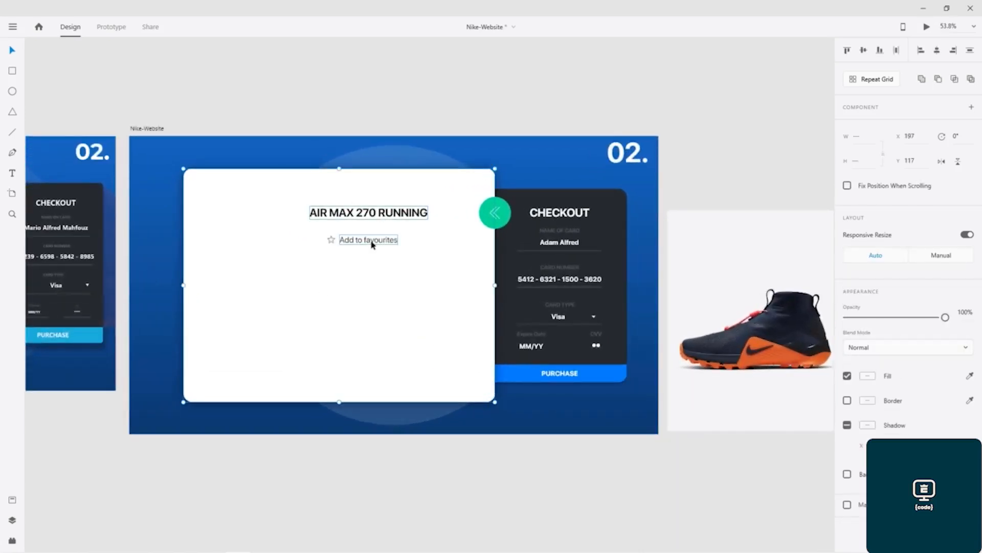
pyautogui.click(938, 51)
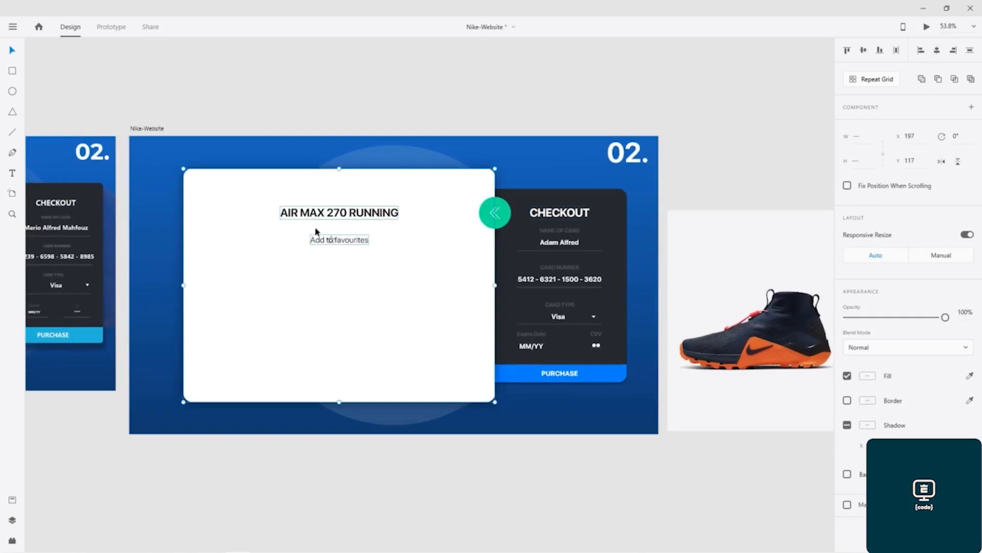
# - Move the star icon back in front of the centred "Add to favourites" text and save the document
pyautogui.doubleClick(331, 240)
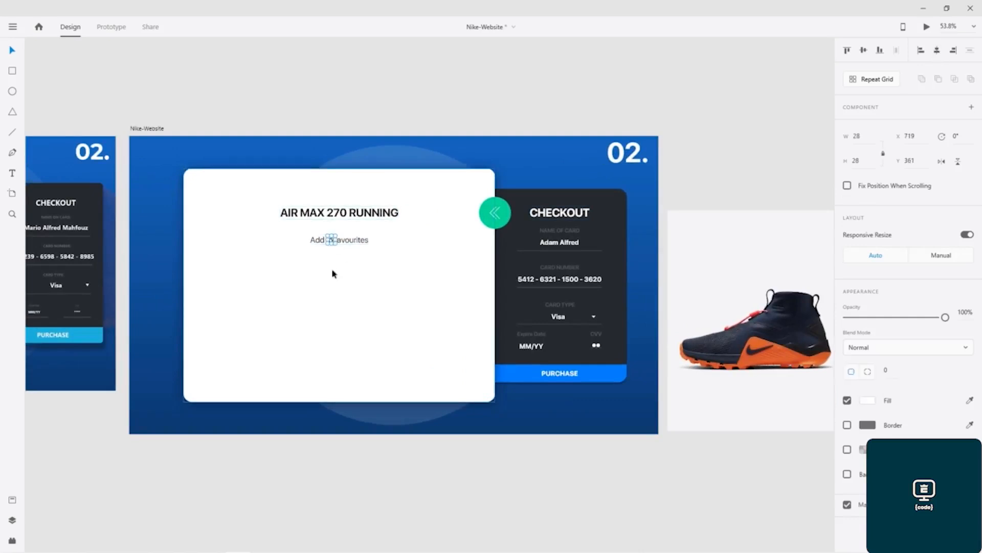
pyautogui.hotkey('shift', 'Left')
pyautogui.hotkey('shift', 'Left')
pyautogui.hotkey('shift', 'Left')
pyautogui.hotkey('shift', 'Left')
pyautogui.hotkey('shift', 'Left')
pyautogui.hotkey('shift', 'Left')
pyautogui.hotkey('shift', 'Left')
pyautogui.hotkey('shift', 'Left')
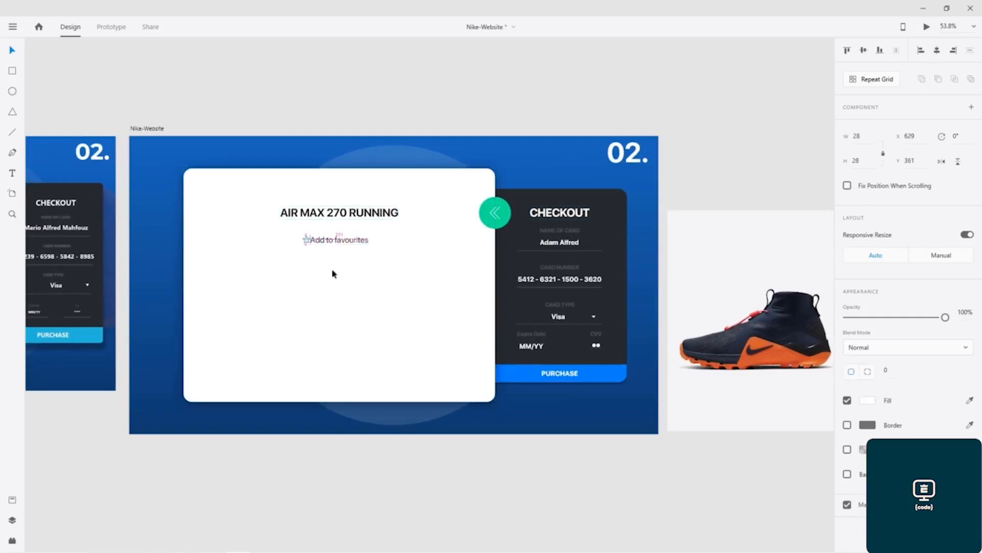
pyautogui.hotkey('ctrl', 's')
pyautogui.click(673, 155)
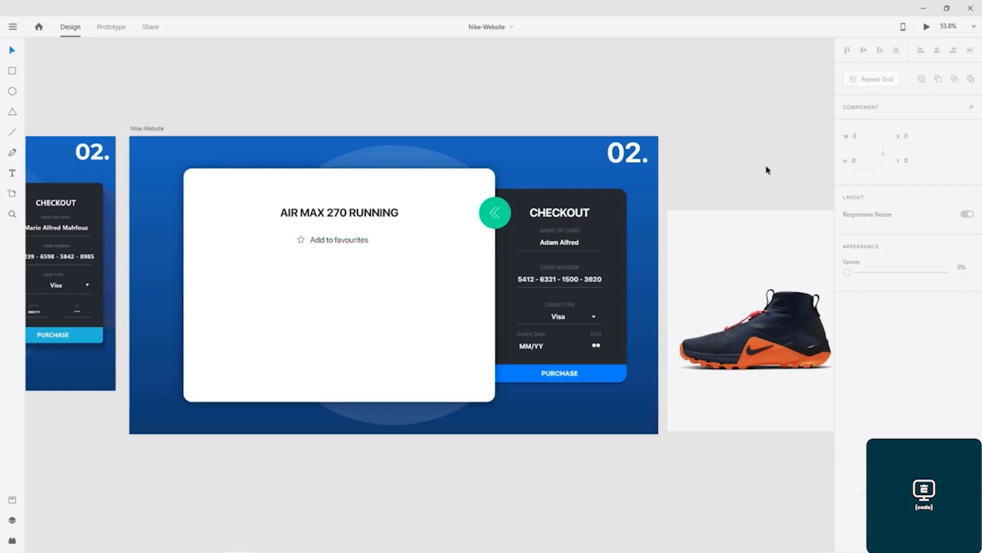
# - Scale the red shoes image beside the artboard down to about 638 × 425
pyautogui.moveTo(779, 171); pyautogui.dragTo(559, 134)
pyautogui.click(818, 425)
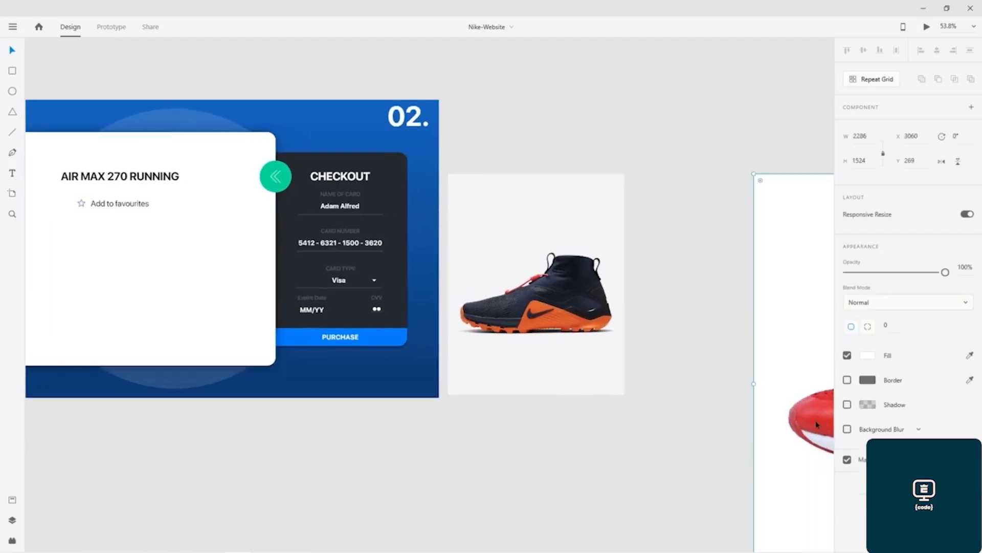
pyautogui.moveTo(755, 175); pyautogui.dragTo(932, 415)
pyautogui.scroll(-10, 752, 372)
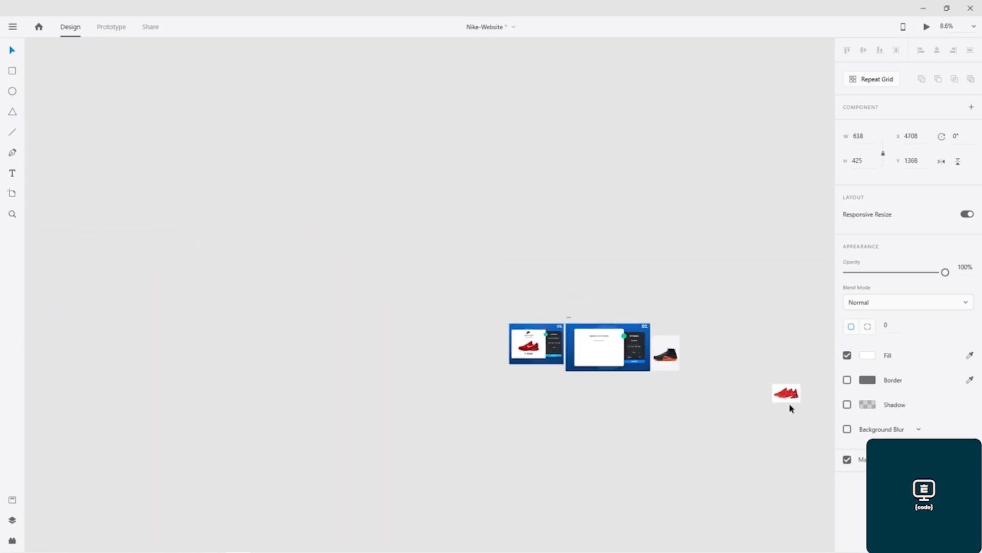
# - Transfer the red shoes image onto the white card by cut and paste, placing it below "Add to favourites" at about X 444, Y 403
pyautogui.moveTo(786, 397); pyautogui.dragTo(626, 393)
pyautogui.scroll(6, 609, 268)
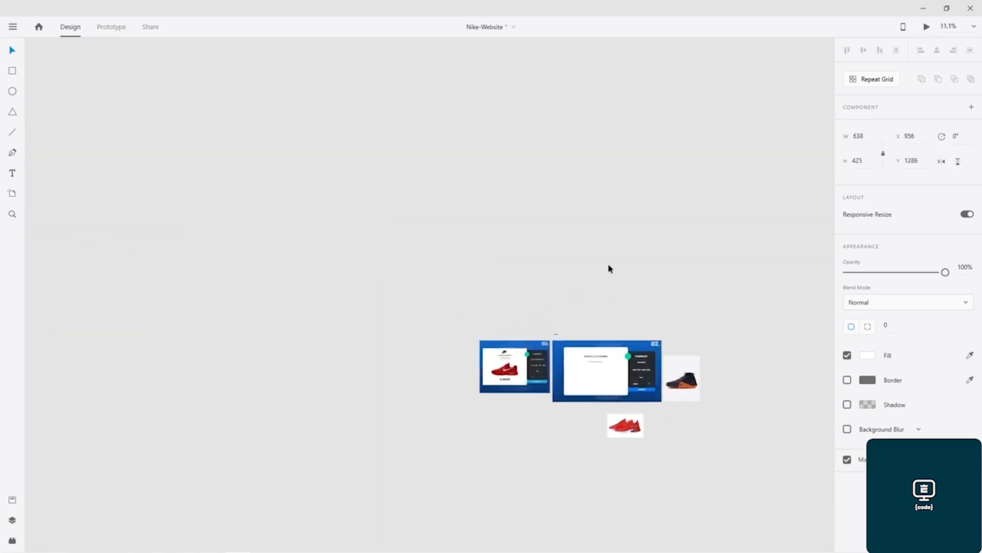
pyautogui.moveTo(596, 289); pyautogui.dragTo(497, 97)
pyautogui.hotkey('ctrl', 'x')
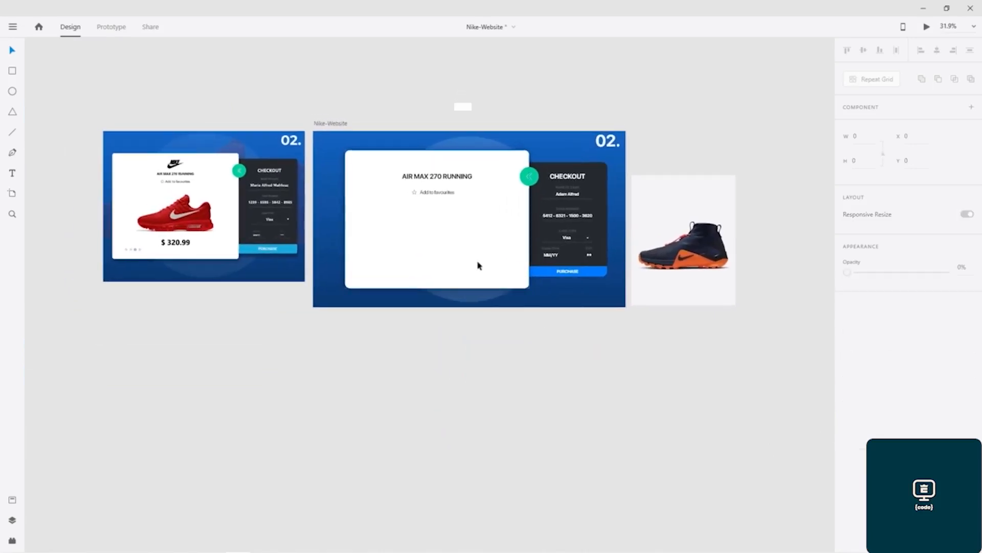
pyautogui.click(435, 237)
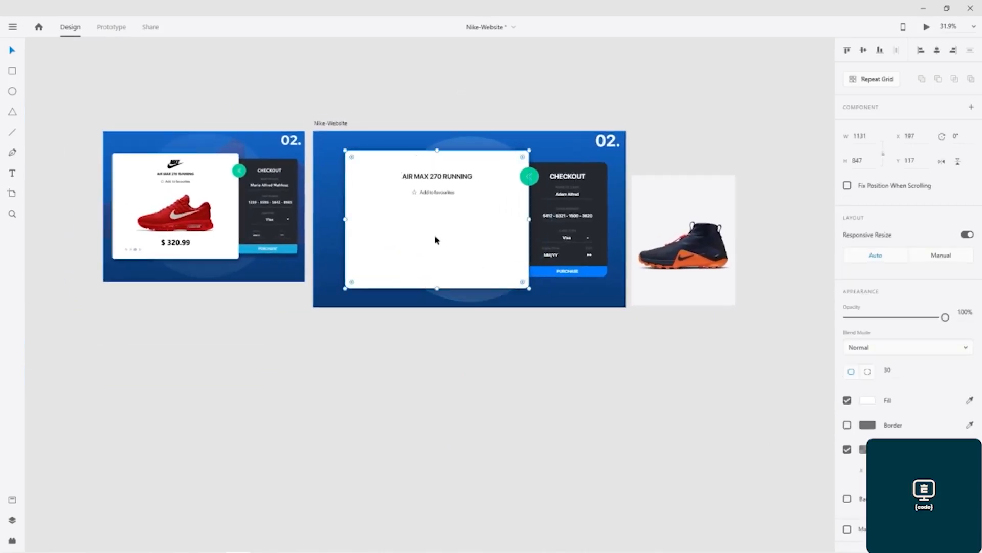
pyautogui.hotkey('ctrl', 'v')
pyautogui.moveTo(439, 238)
pyautogui.mouseDown()
pyautogui.moveTo(471, 226)
pyautogui.moveTo(450, 234)
pyautogui.mouseUp()
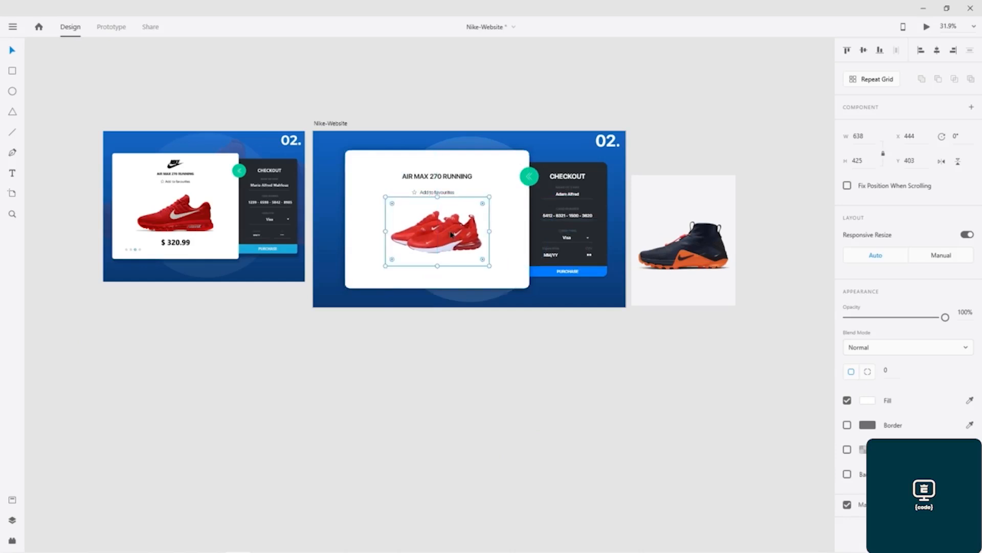
# - Draw a rectangle about 551 × 39 directly beneath the red shoes at about X 482, Y 730
pyautogui.scroll(5, 451, 235)
pyautogui.scroll(-3, 451, 234)
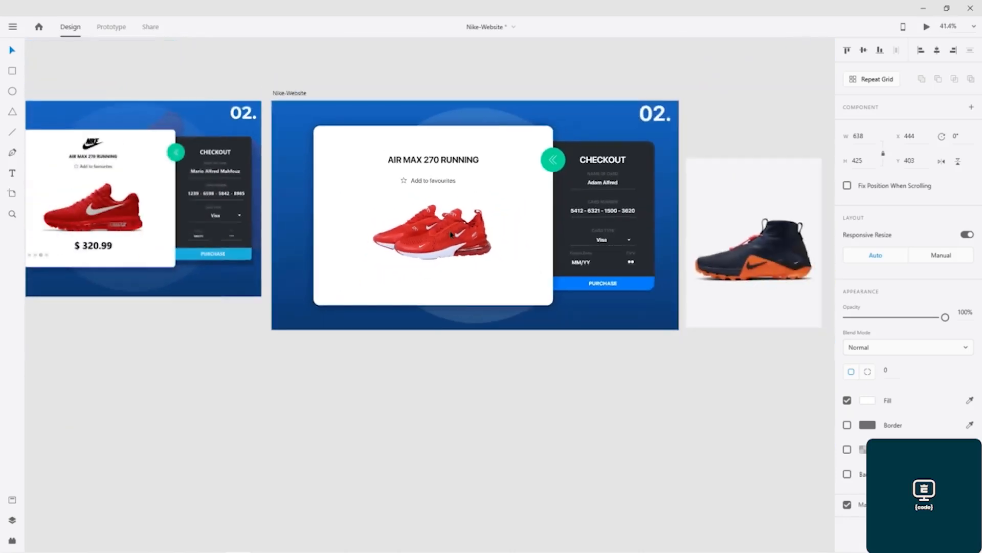
pyautogui.moveTo(431, 217); pyautogui.dragTo(449, 256)
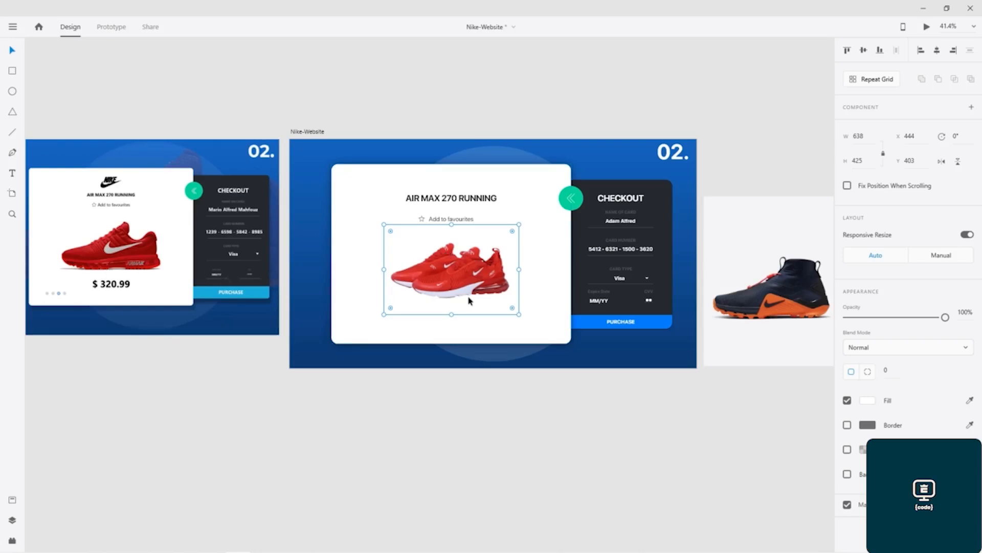
pyautogui.scroll(4, 462, 288)
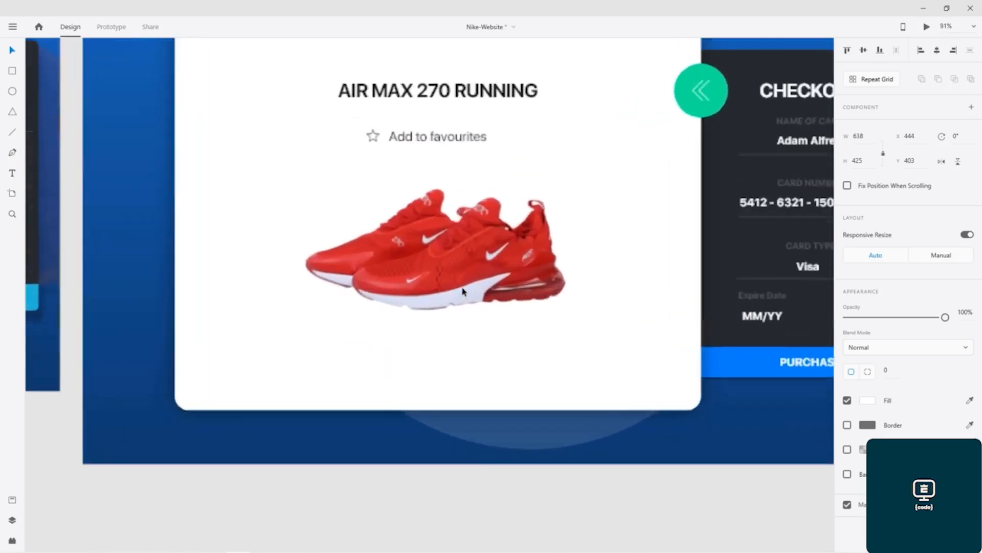
pyautogui.click(365, 371)
pyautogui.click(13, 71)
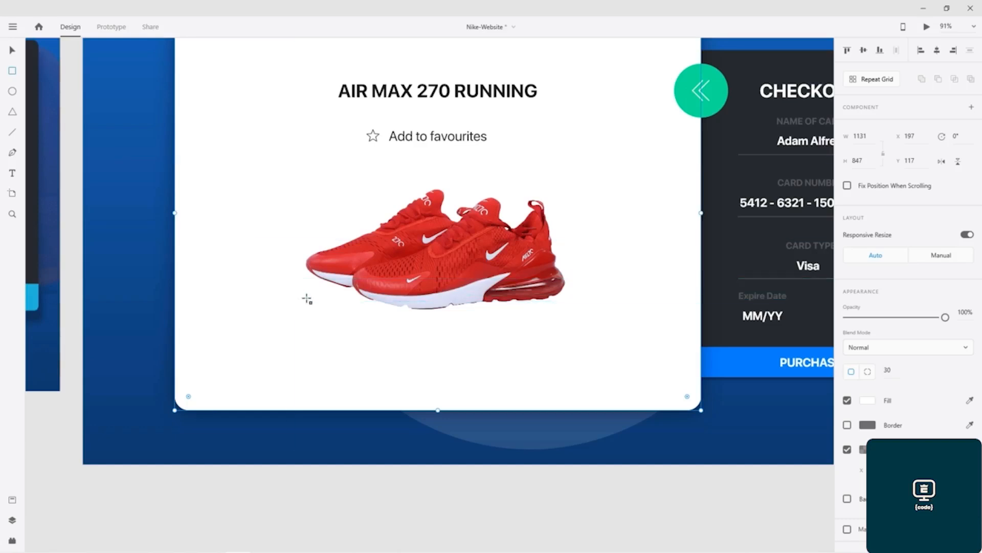
pyautogui.moveTo(308, 301)
pyautogui.mouseDown()
pyautogui.moveTo(311, 312)
pyautogui.moveTo(384, 320)
pyautogui.moveTo(565, 320)
pyautogui.mouseUp()
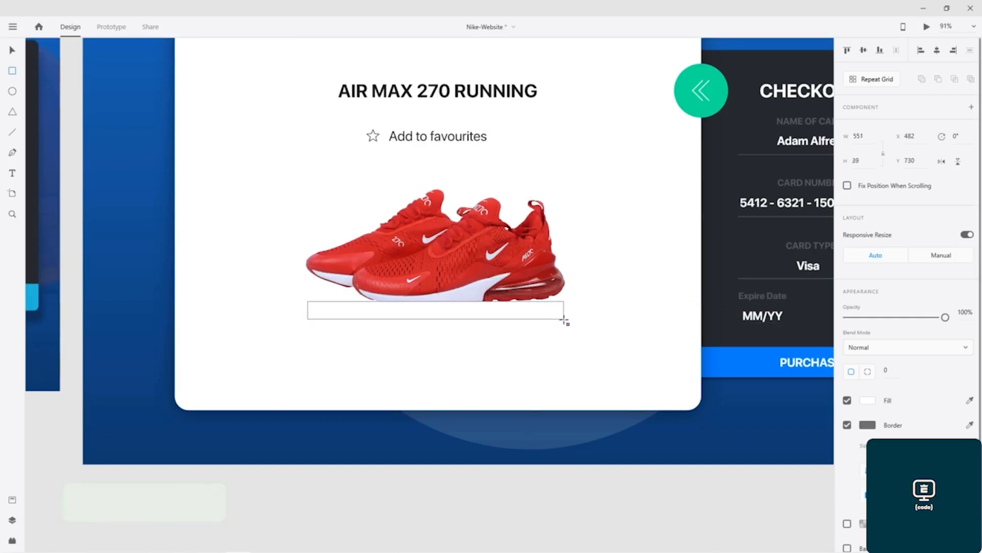
pyautogui.moveTo(564, 321); pyautogui.dragTo(564, 320)
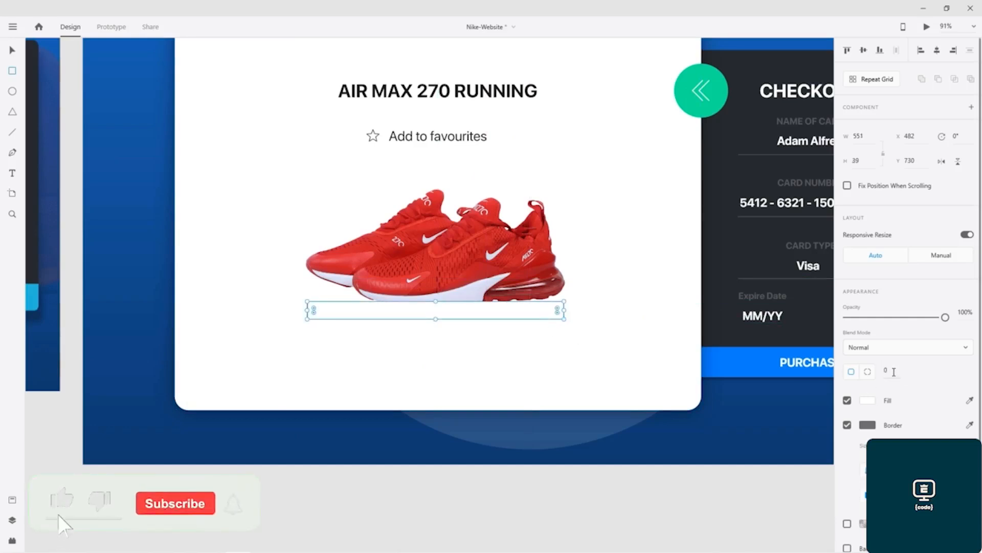
# - Round the ends of the rectangle beneath the shoes with a corner radius of 100
pyautogui.write('100')
pyautogui.press('Return')
pyautogui.moveTo(896, 372); pyautogui.dragTo(859, 374)
pyautogui.write('300')
pyautogui.press('Return')
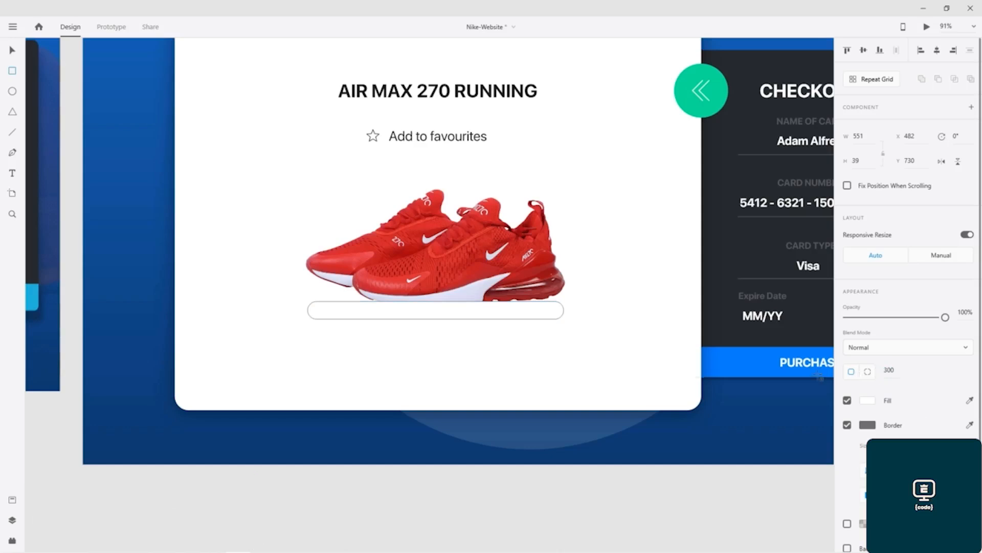
pyautogui.click(893, 370)
pyautogui.write('100')
pyautogui.press('Return')
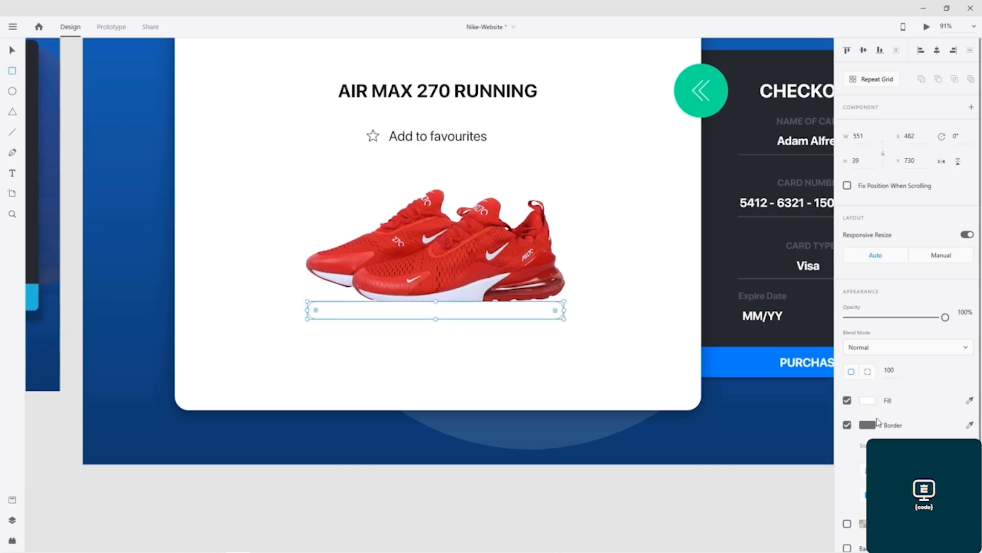
# - Fill the rounded rectangle with the saved dark grey #585A5B
pyautogui.click(869, 401)
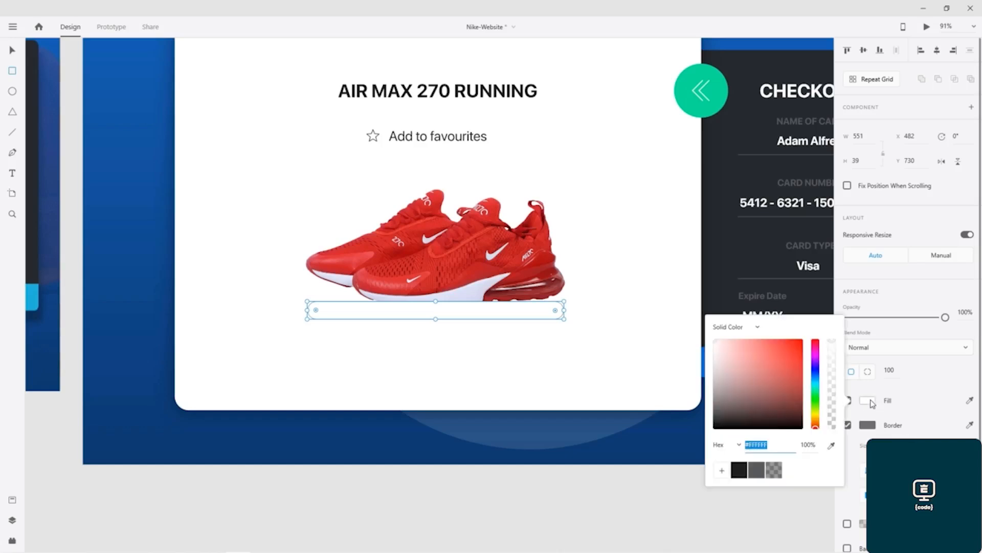
pyautogui.click(758, 471)
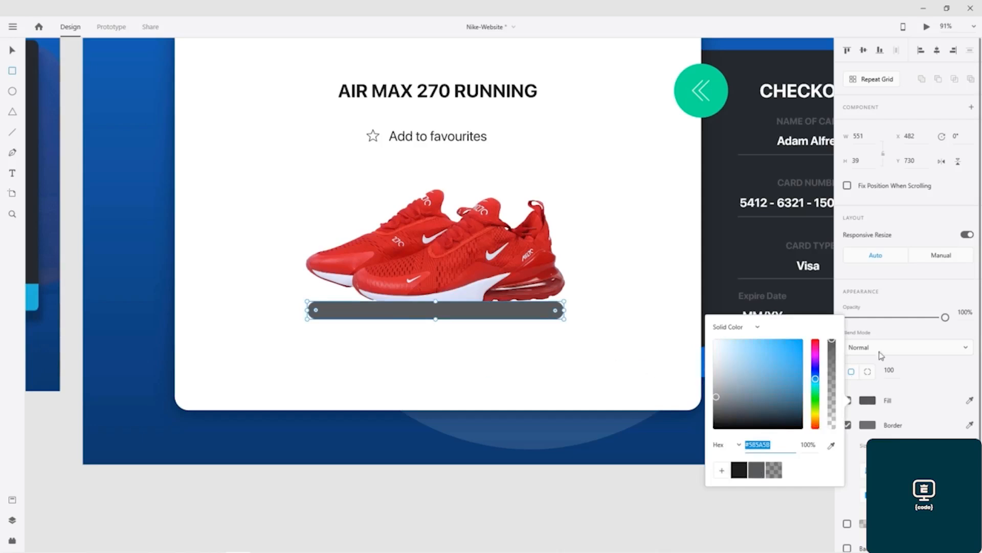
pyautogui.click(933, 366)
# - Apply an object blur to the grey bar and raise its amount to form a soft shadow, keeping opacity at 100%
pyautogui.scroll(-1, 926, 387)
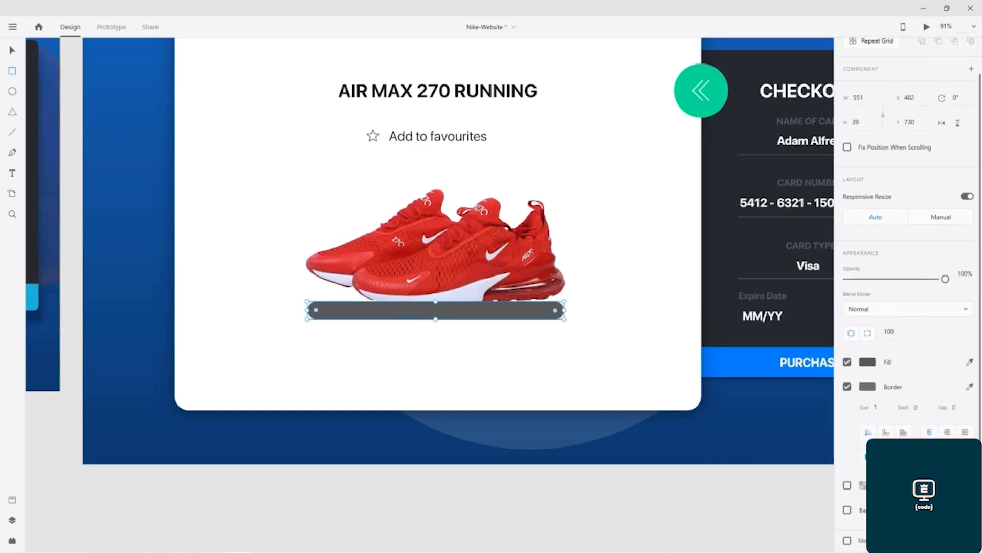
pyautogui.click(885, 530)
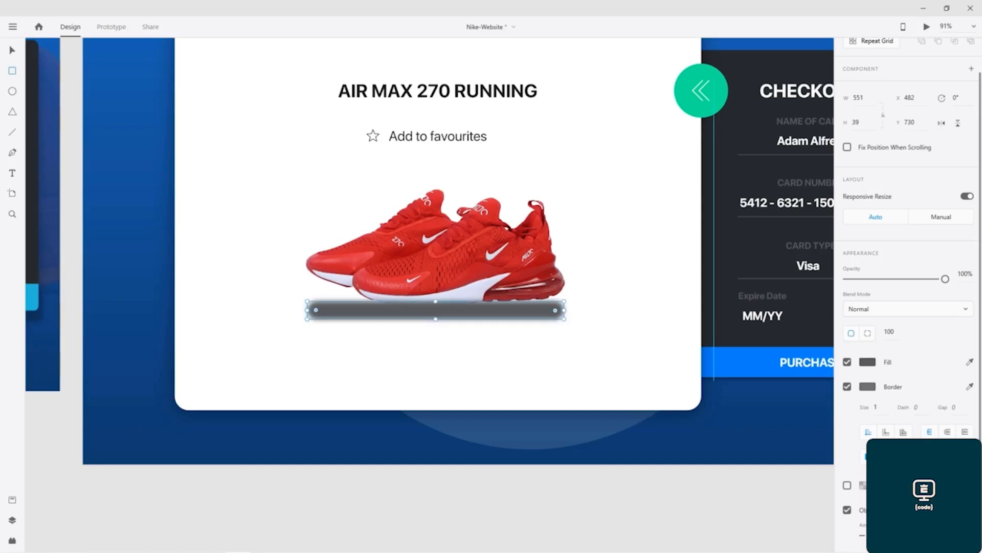
pyautogui.scroll(-1, 947, 287)
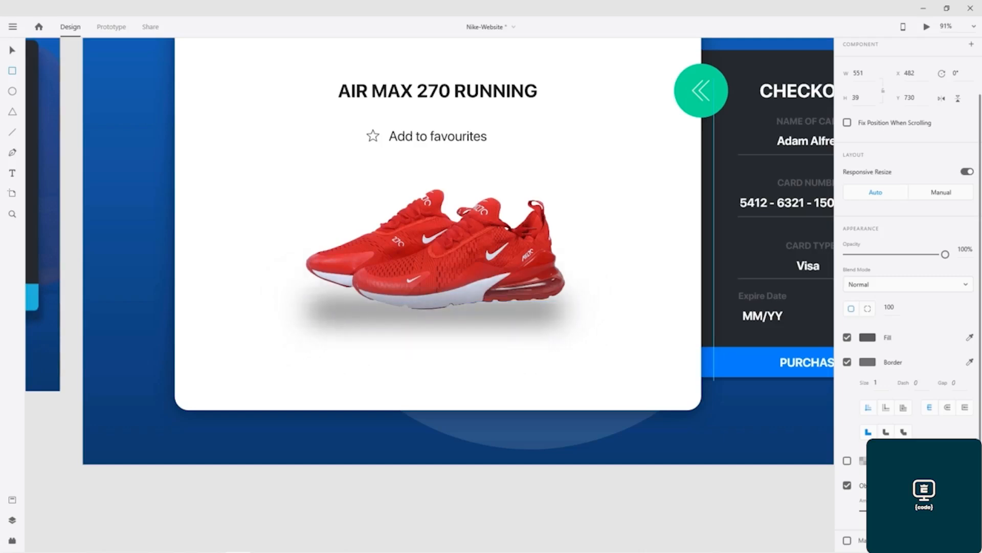
pyautogui.moveTo(945, 255)
pyautogui.mouseDown()
pyautogui.moveTo(886, 259)
pyautogui.moveTo(945, 254)
pyautogui.mouseUp()
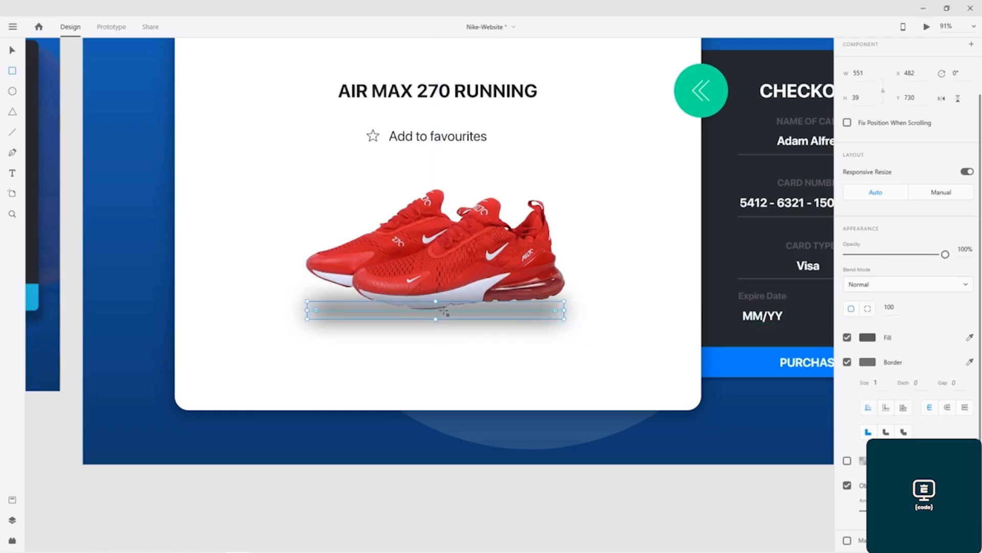
# - Try to send the blurred grey bar behind the red shoes image
pyautogui.rightClick(444, 313)
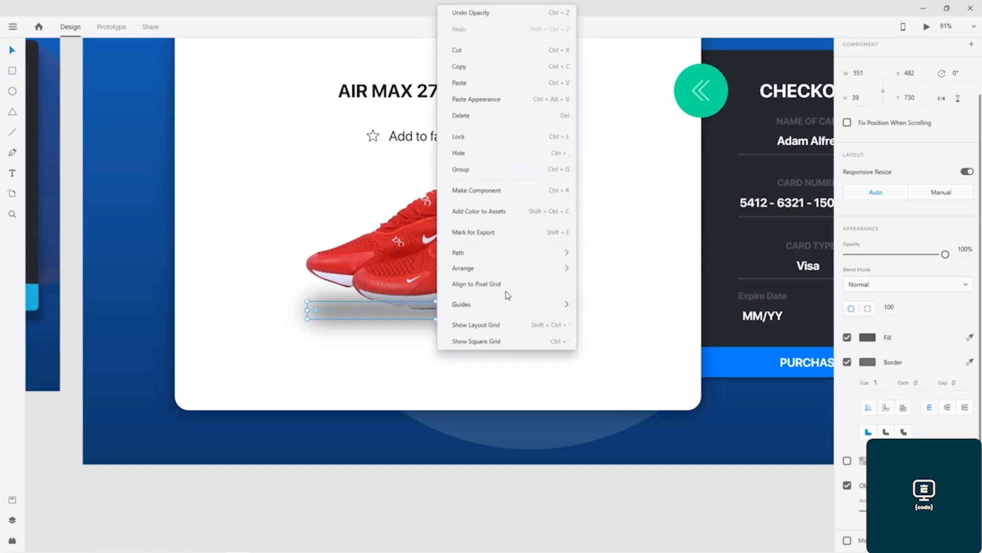
pyautogui.moveTo(532, 271)
pyautogui.click(611, 321)
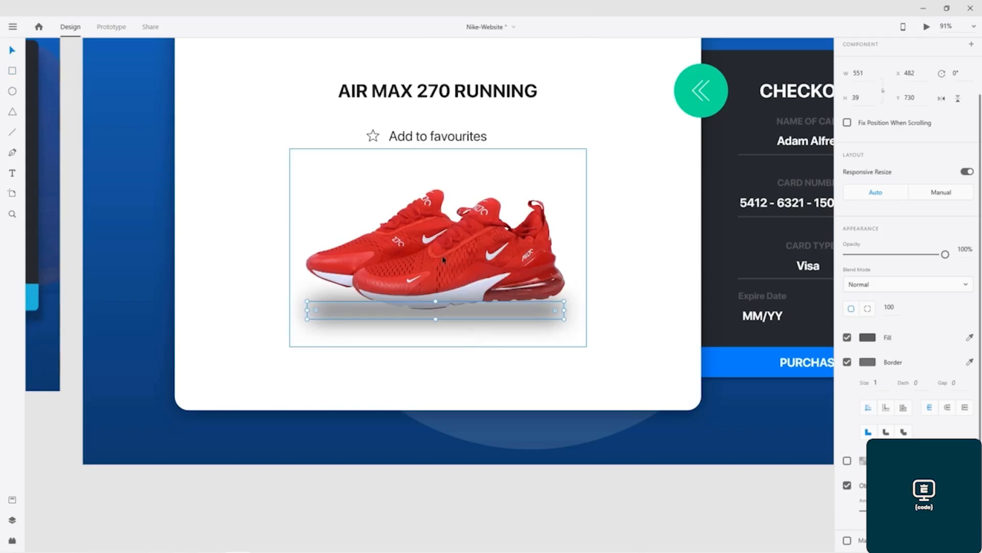
pyautogui.click(470, 336)
pyautogui.doubleClick(436, 316)
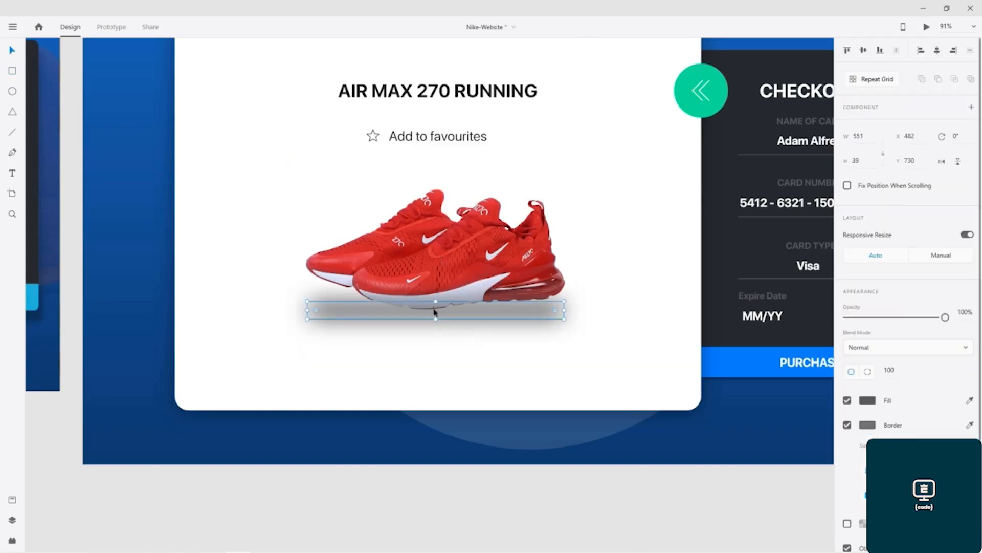
pyautogui.rightClick(436, 313)
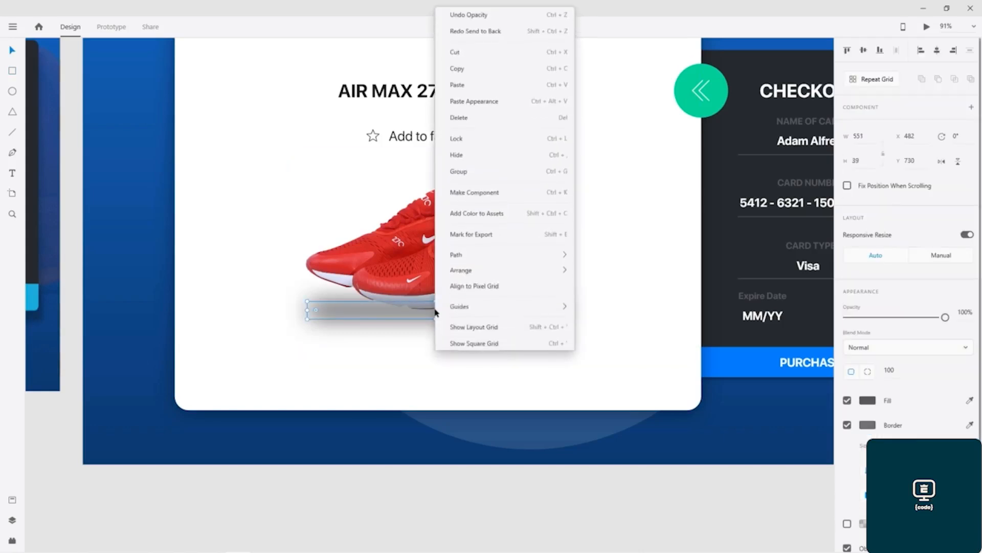
pyautogui.moveTo(551, 266)
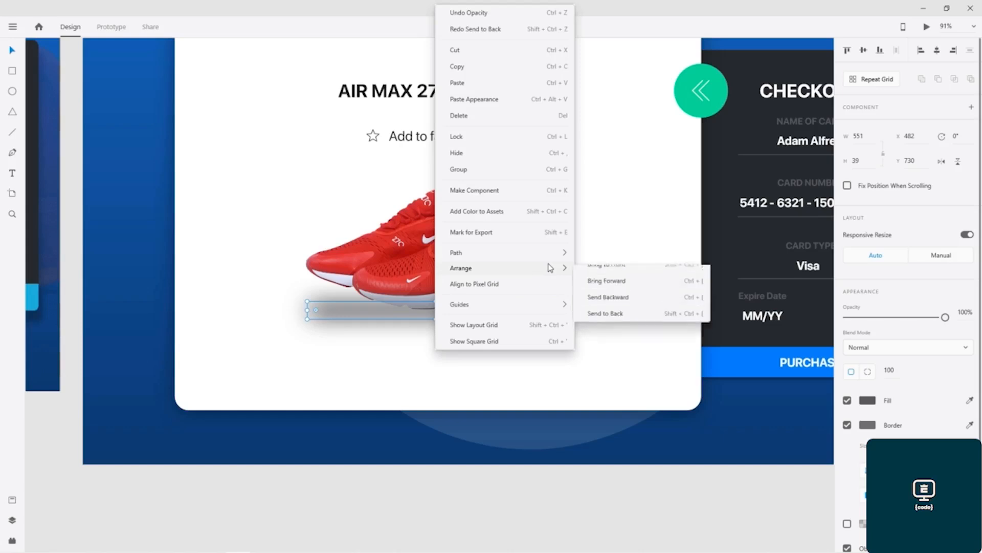
pyautogui.click(603, 307)
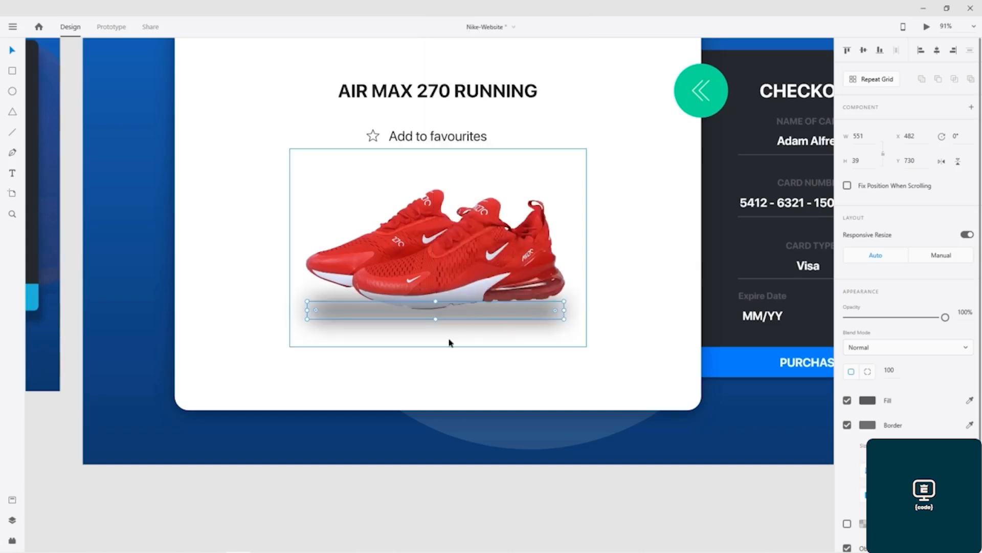
# - Reduce the blurred bar's height to 31 and give it a darker fill with a stronger object blur
pyautogui.moveTo(436, 317); pyautogui.dragTo(436, 316)
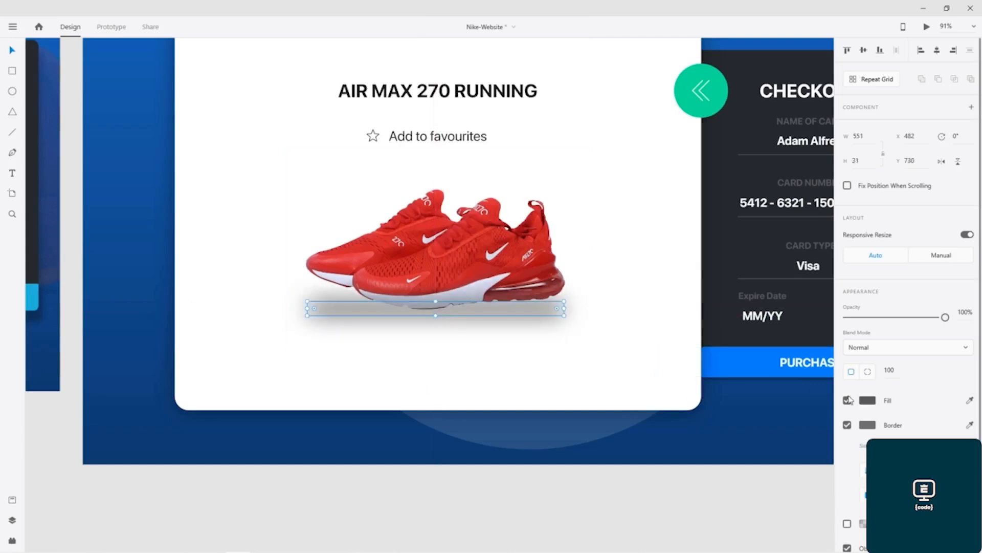
pyautogui.click(866, 402)
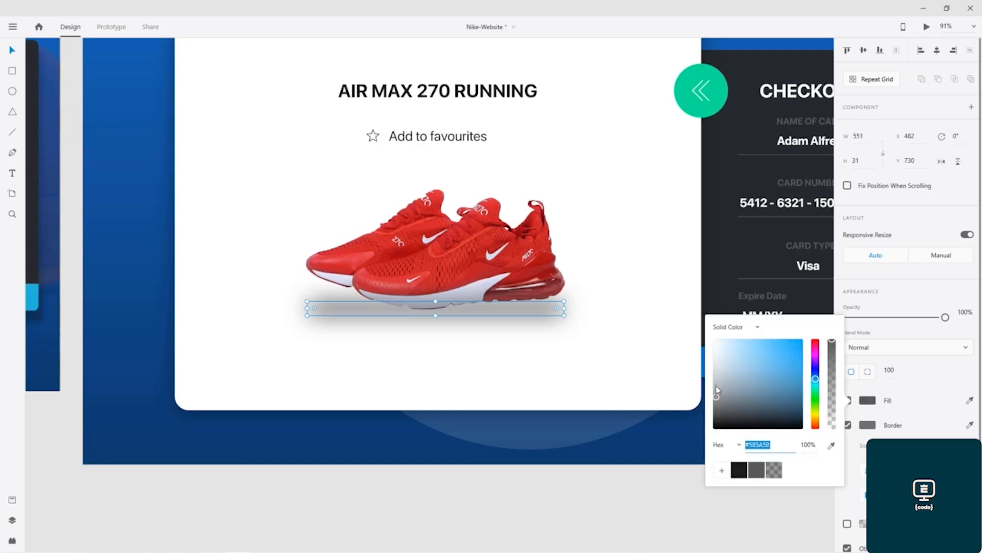
pyautogui.moveTo(716, 398); pyautogui.dragTo(703, 415)
pyautogui.click(930, 358)
pyautogui.scroll(-2, 929, 389)
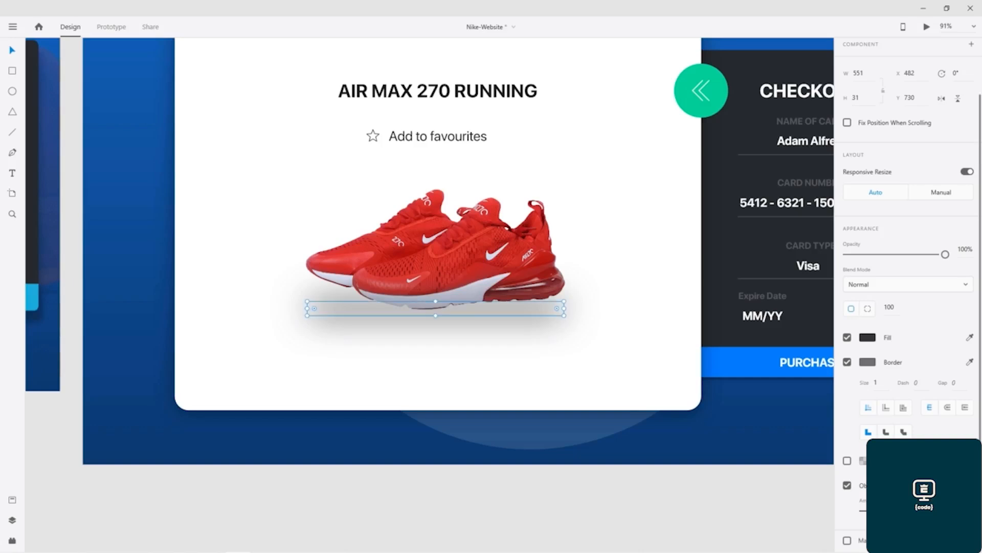
# - Nudge the blurred bar up under the shoes' soles to Y 717
pyautogui.click(394, 316)
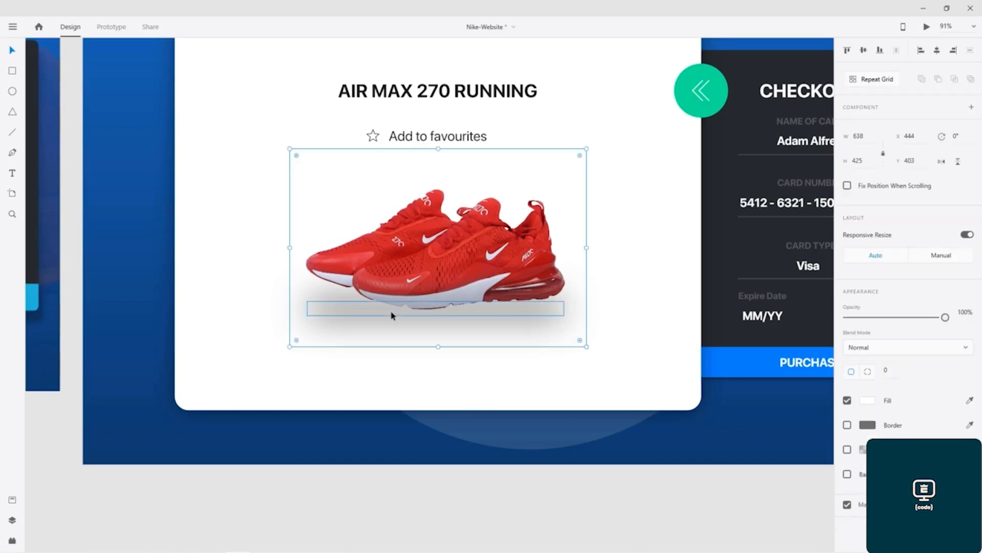
pyautogui.press('Up')
pyautogui.press('Up')
pyautogui.press('Up')
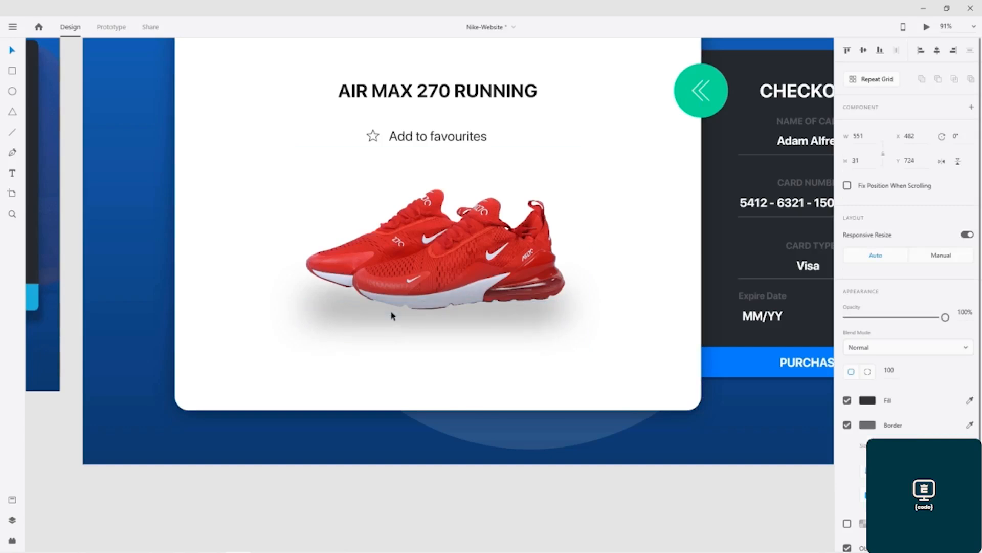
pyautogui.hotkey('shift', 'Up')
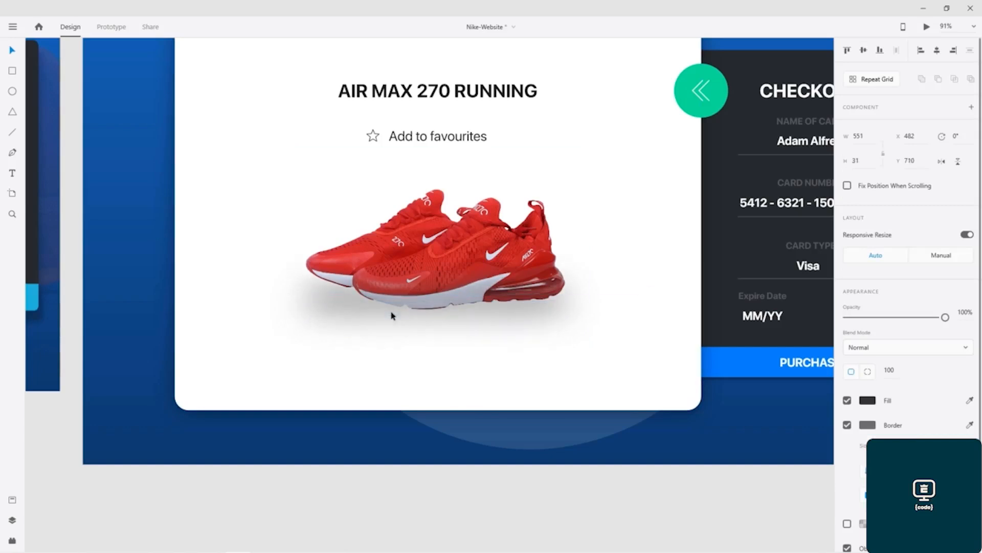
pyautogui.press('Down')
pyautogui.press('Down')
pyautogui.click(420, 352)
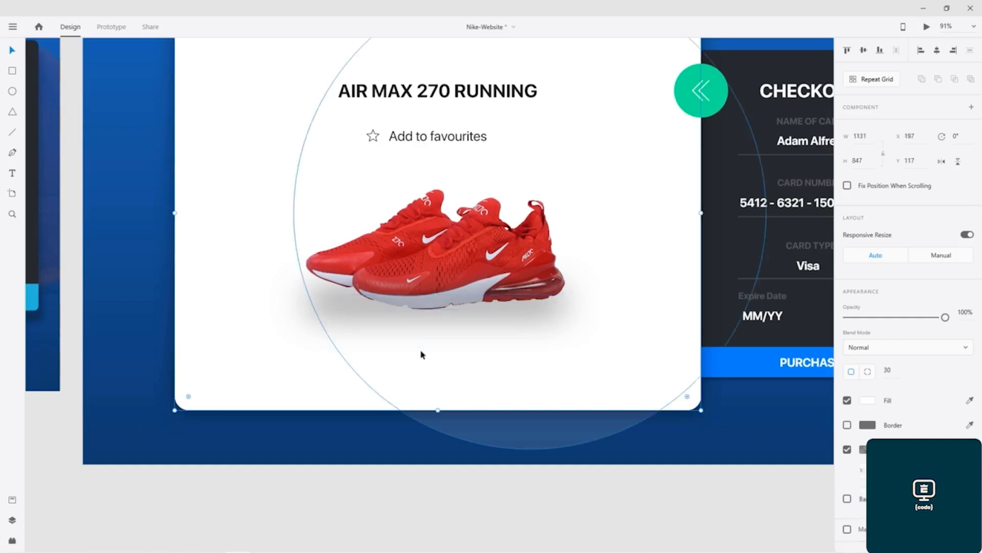
# - Compare the shoe shadow with the reference design and delete the blurred rounded bar beneath the red shoes
pyautogui.hotkey('ctrl', '0')
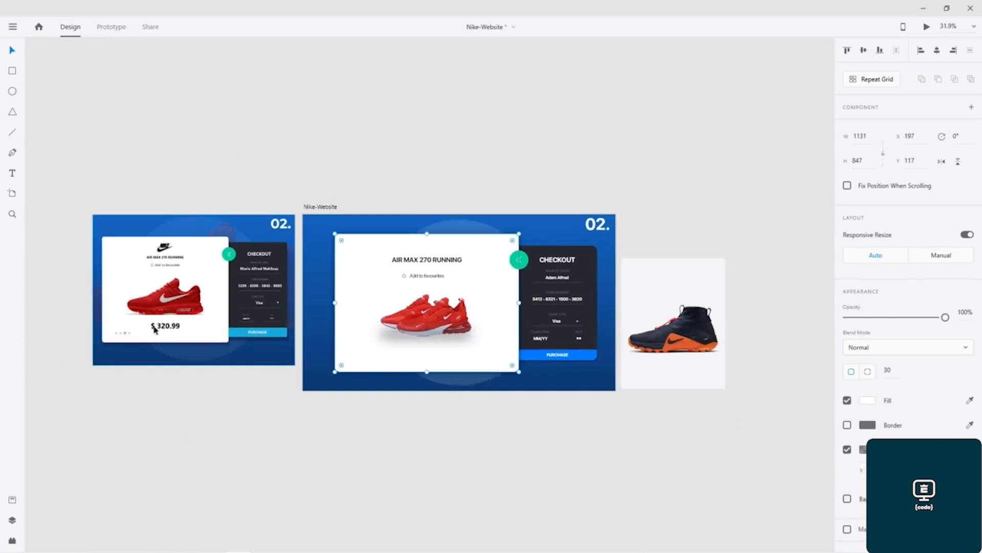
pyautogui.scroll(5, 153, 332)
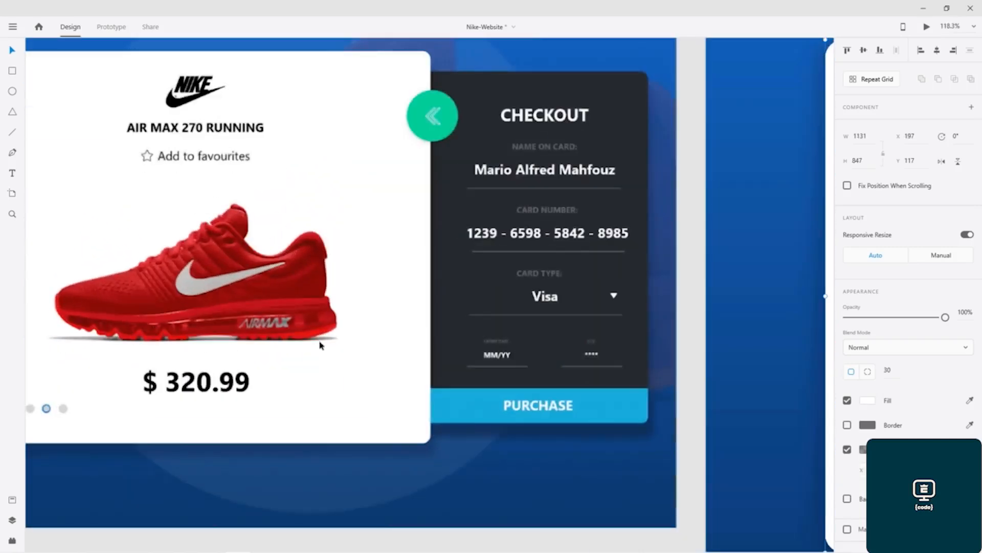
pyautogui.hscroll(10, 721, 307)
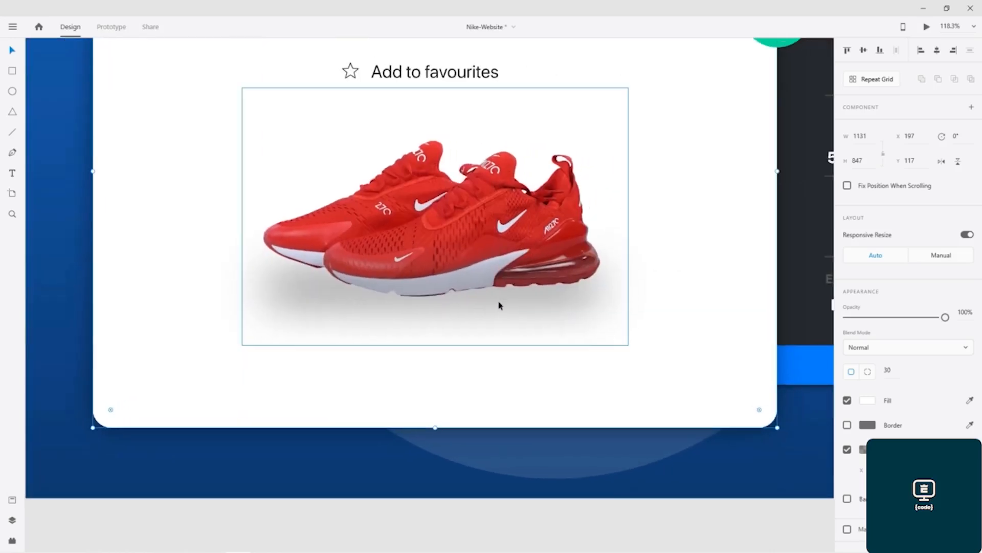
pyautogui.doubleClick(496, 302)
pyautogui.doubleClick(492, 298)
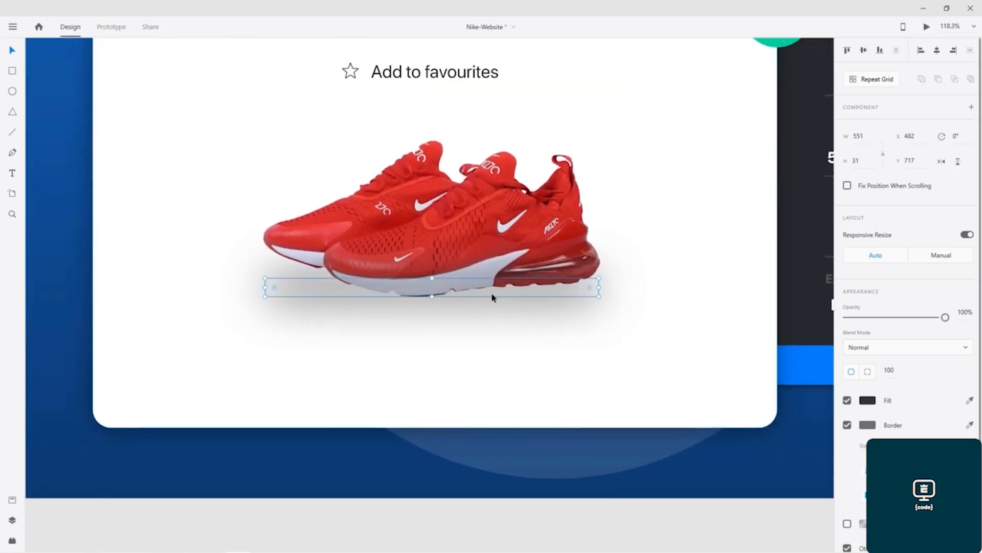
pyautogui.press('Delete')
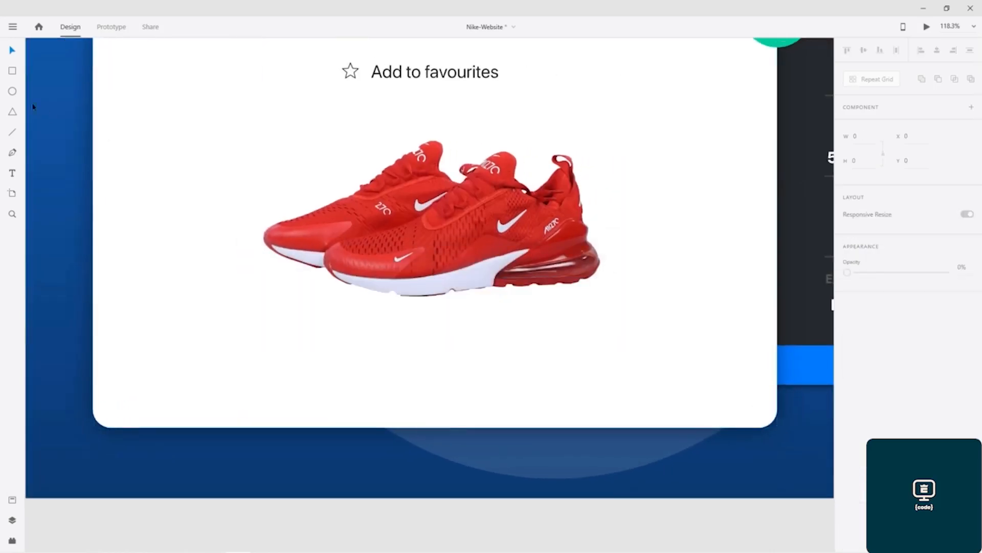
# - Draw a flat ellipse about 558 × 29 beneath the shoes at about X 482, Y 722, filled with the saved near-black #1D1D1D
pyautogui.click(12, 93)
pyautogui.moveTo(265, 281)
pyautogui.mouseDown()
pyautogui.moveTo(288, 295)
pyautogui.moveTo(619, 309)
pyautogui.moveTo(606, 306)
pyautogui.moveTo(603, 288)
pyautogui.moveTo(604, 300)
pyautogui.mouseUp()
pyautogui.click(868, 376)
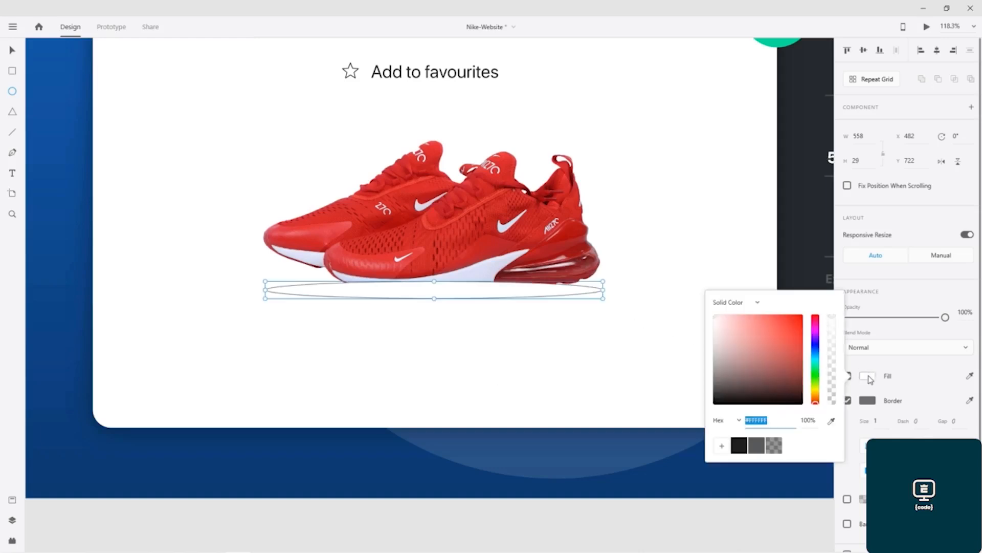
pyautogui.click(739, 445)
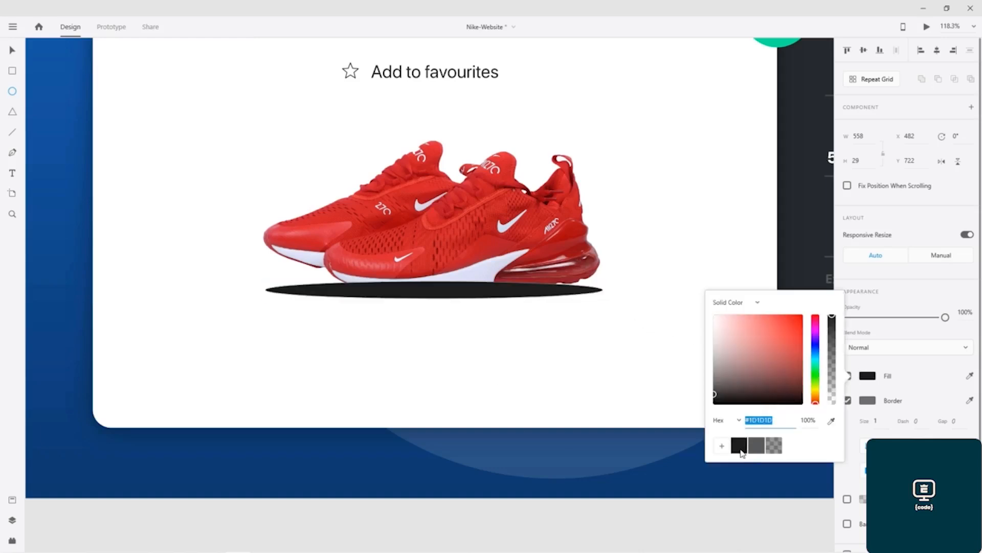
pyautogui.click(925, 365)
# - Apply an object blur to the dark ellipse and raise its amount slightly
pyautogui.scroll(-1, 911, 294)
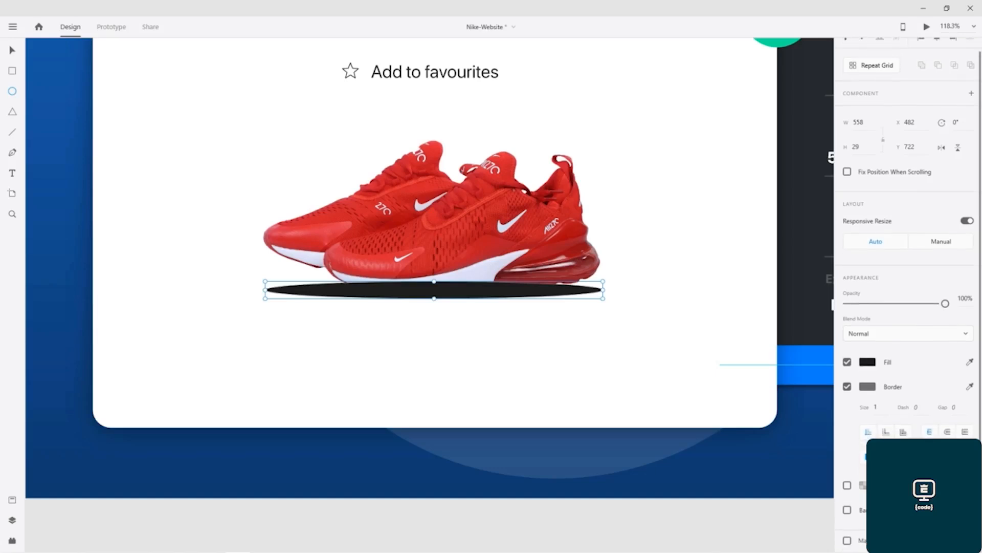
pyautogui.click(847, 509)
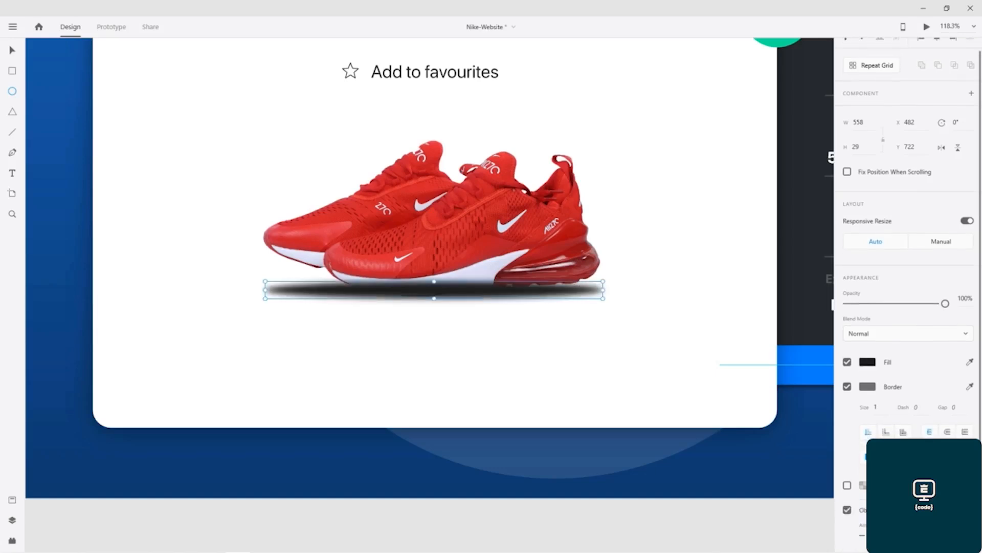
pyautogui.scroll(-2, 909, 295)
pyautogui.moveTo(871, 510)
pyautogui.mouseDown()
pyautogui.moveTo(896, 510)
pyautogui.moveTo(859, 507)
pyautogui.moveTo(884, 510)
pyautogui.mouseUp()
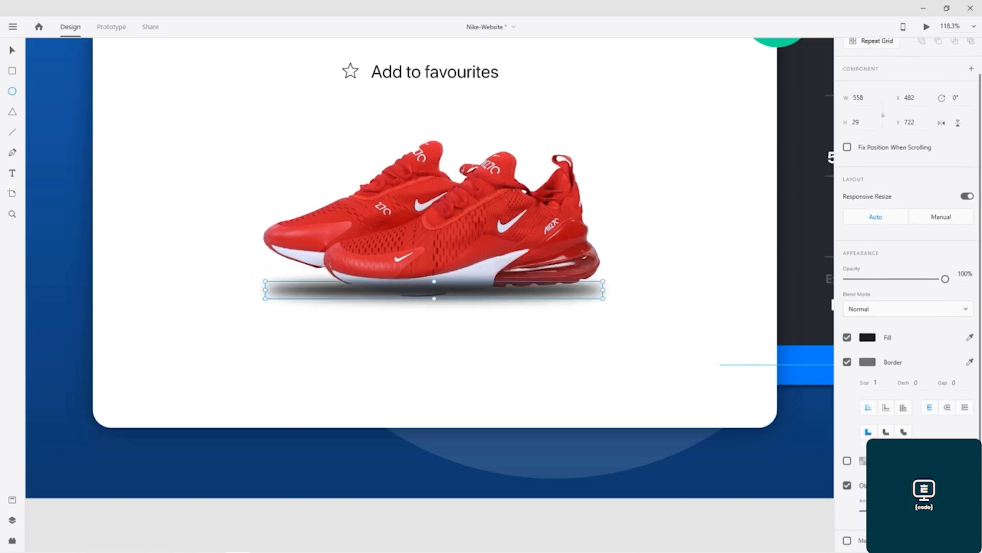
# - Nudge the blurred ellipse down so it sits just under the shoes' soles at Y 731
pyautogui.press('v')
pyautogui.press('Down')
pyautogui.press('Down')
pyautogui.press('Down')
pyautogui.press('Down')
pyautogui.press('Down')
pyautogui.press('Down')
pyautogui.press('Down')
pyautogui.press('Down')
pyautogui.press('Down')
pyautogui.press('Down')
pyautogui.press('Down')
pyautogui.press('Down')
pyautogui.press('Down')
pyautogui.press('Down')
pyautogui.press('Down')
pyautogui.press('Down')
pyautogui.press('Down')
pyautogui.press('Down')
pyautogui.press('Down')
pyautogui.press('Down')
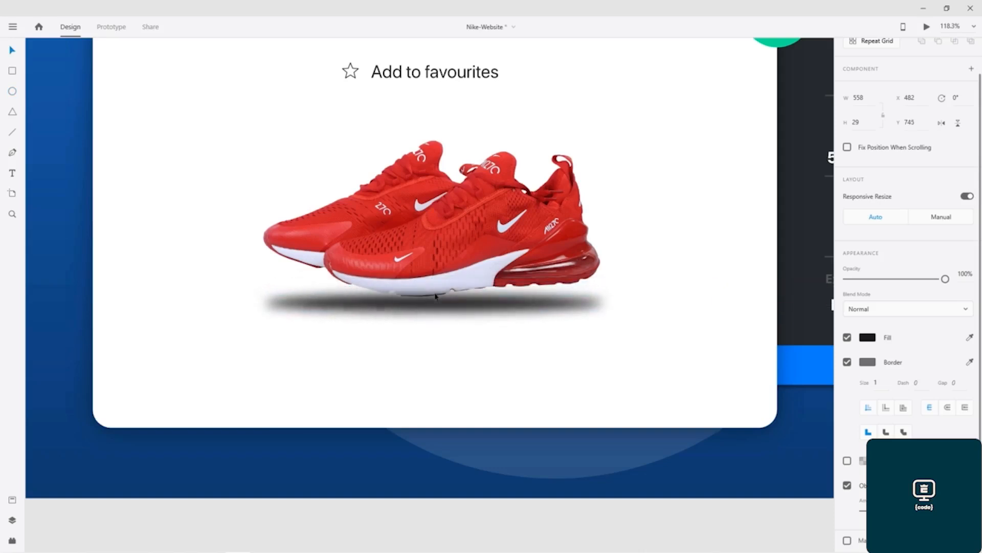
pyautogui.press('Up')
pyautogui.press('Up')
pyautogui.press('Up')
pyautogui.press('Up')
pyautogui.press('Up')
pyautogui.press('Up')
pyautogui.press('Up')
pyautogui.press('Up')
pyautogui.press('Up')
pyautogui.press('Up')
pyautogui.press('Up')
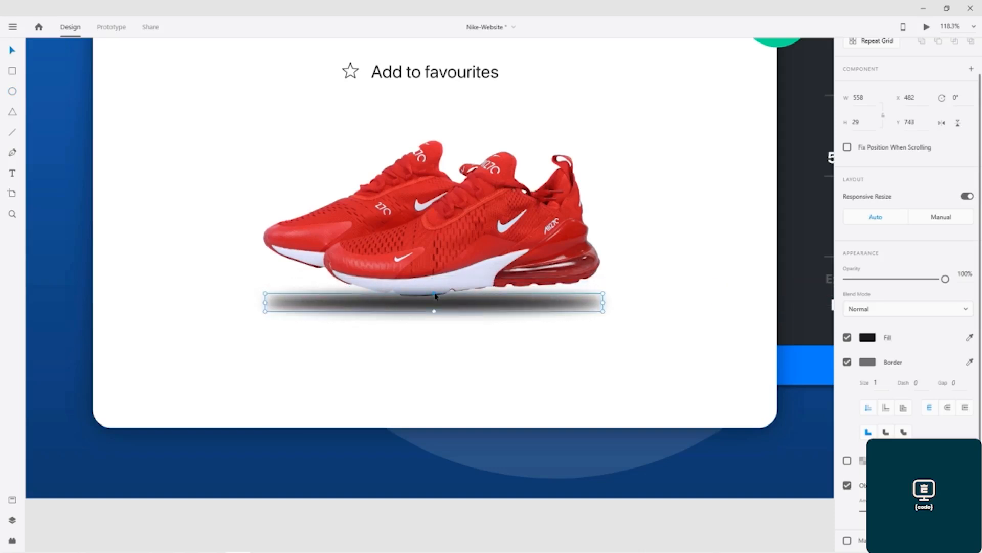
pyautogui.press('Up')
pyautogui.press('Up')
pyautogui.press('Up')
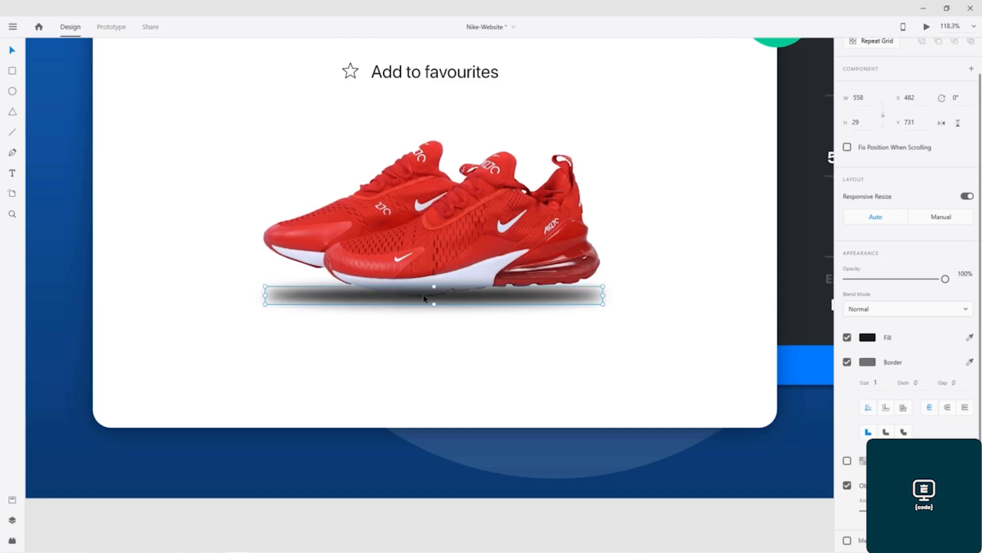
# - Try to bring the red shoes image in front of the blurred ellipse
pyautogui.click(432, 245)
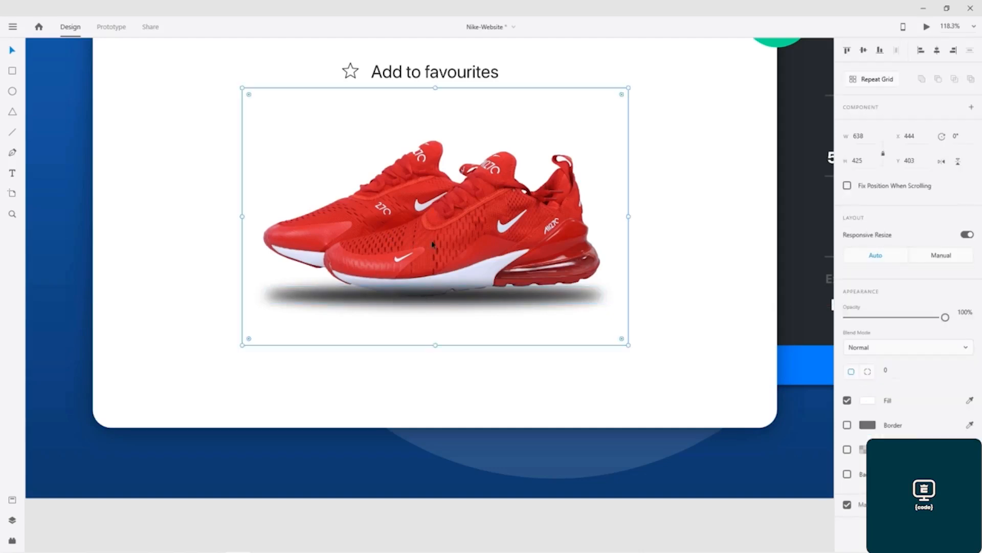
pyautogui.rightClick(432, 244)
pyautogui.moveTo(543, 265)
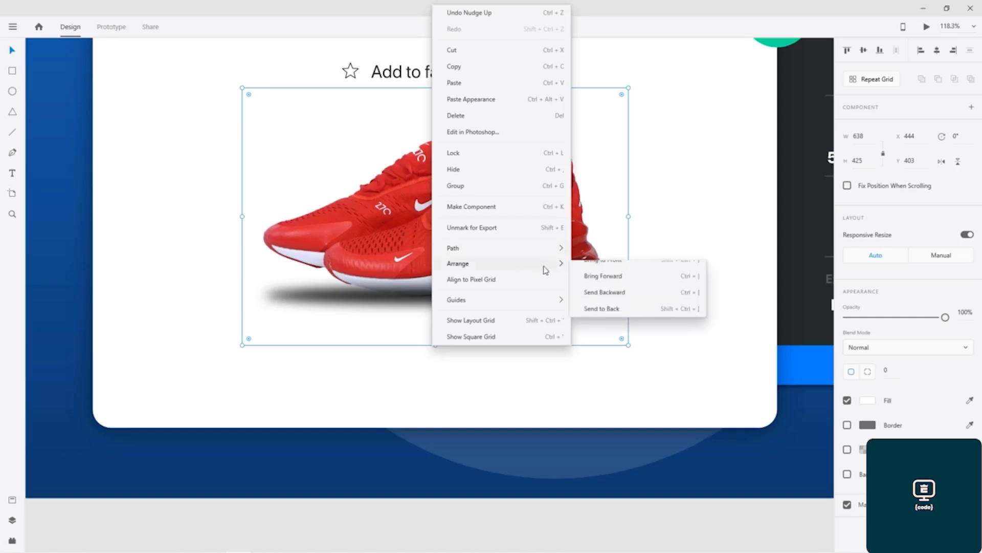
pyautogui.click(593, 269)
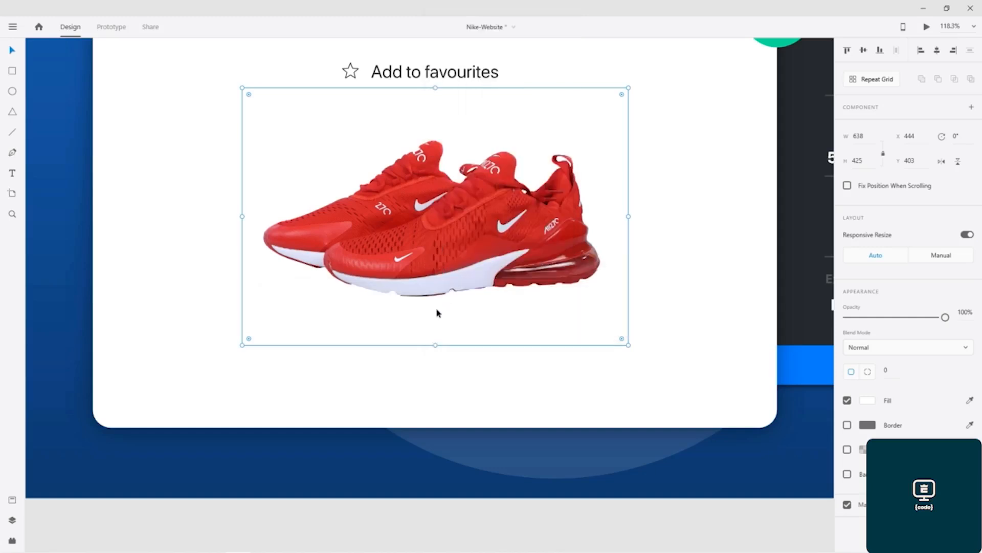
pyautogui.hotkey('ctrl', 'z')
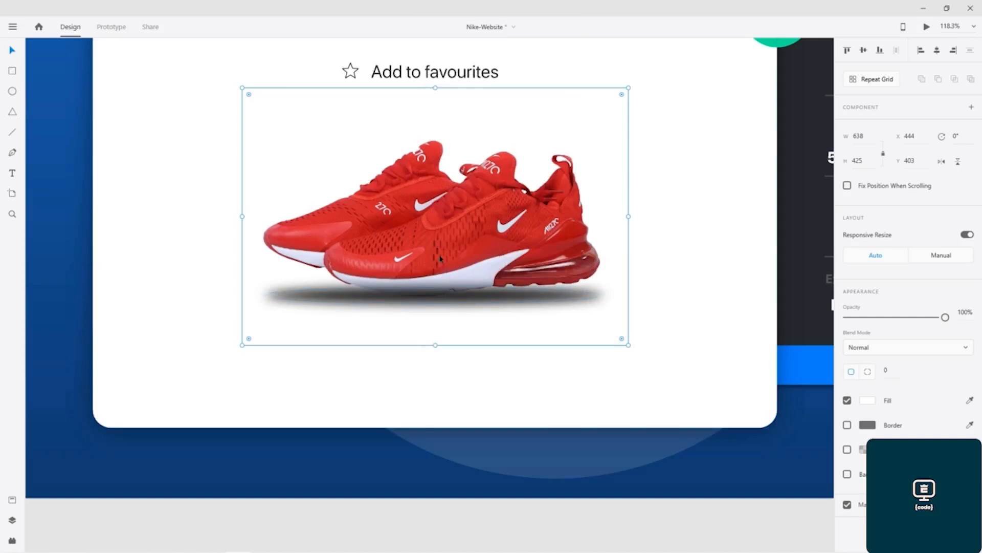
pyautogui.hotkey('ctrl', 'z')
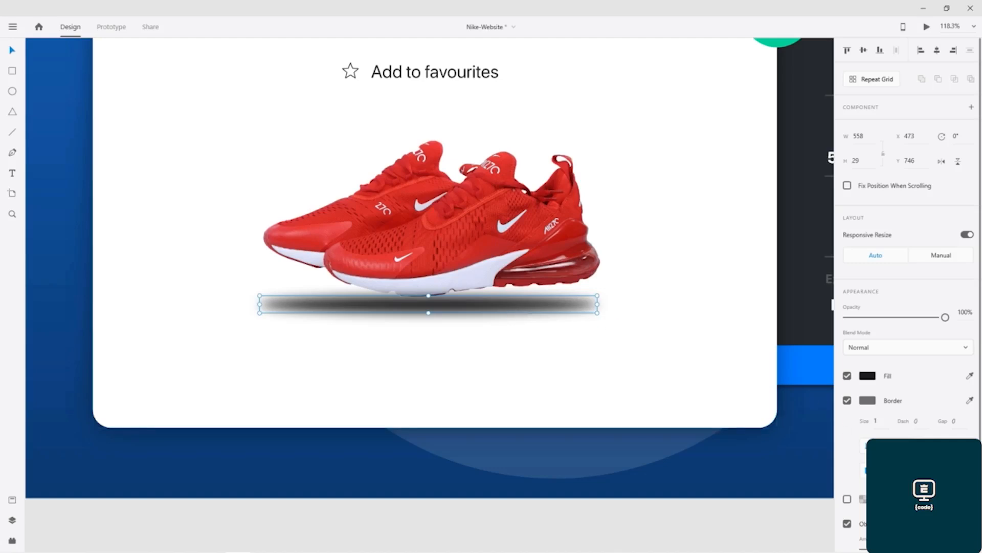
# - Increase the dark ellipse's object blur to spread it into a soft, light shadow beneath the shoes
pyautogui.scroll(-1, 908, 294)
pyautogui.moveTo(878, 510); pyautogui.dragTo(907, 510)
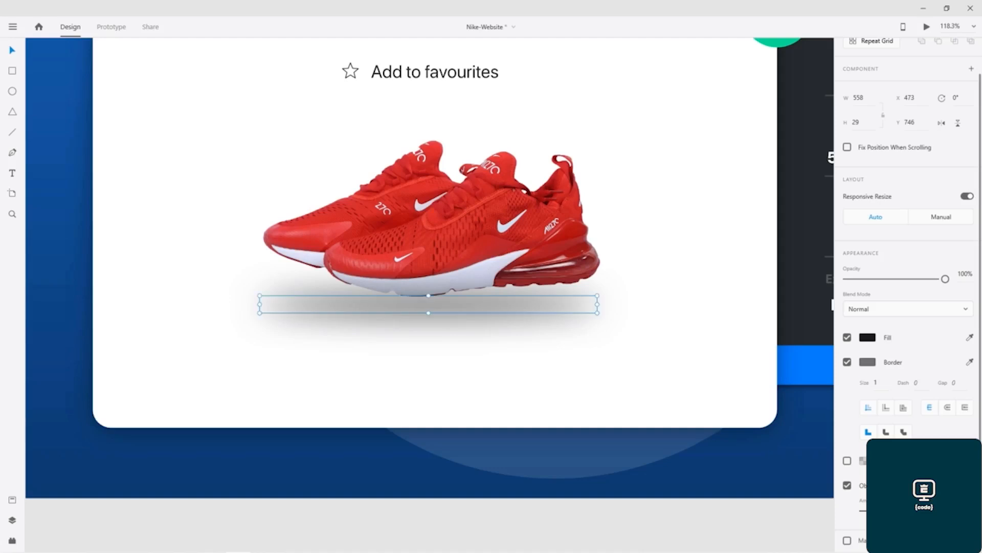
pyautogui.click(533, 344)
pyautogui.click(505, 379)
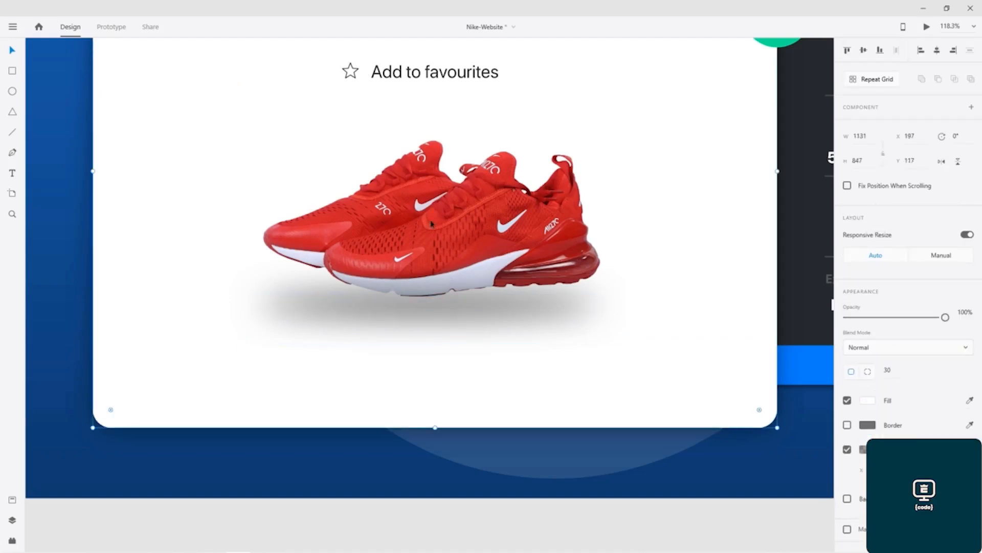
# - Check the whole artboard beside the reference design and save the Nike-Website document
pyautogui.scroll(-3, 429, 219)
pyautogui.scroll(-2, 429, 221)
pyautogui.moveTo(413, 153); pyautogui.dragTo(441, 224)
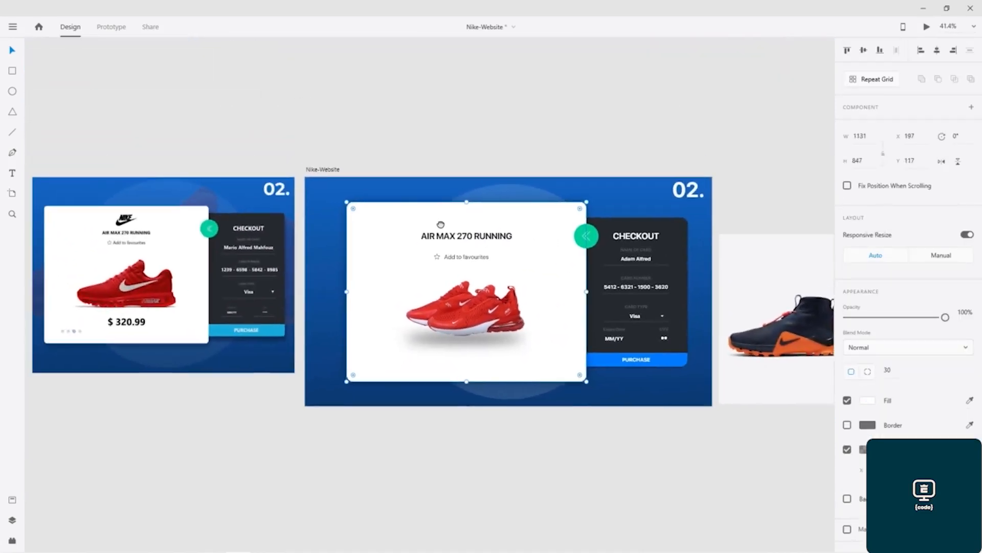
pyautogui.hotkey('ctrl', 's')
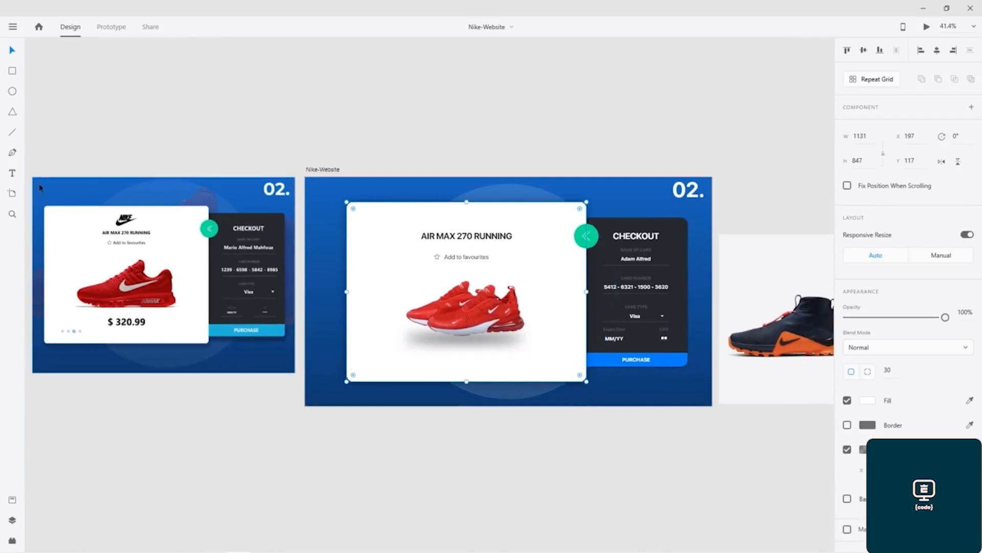
pyautogui.doubleClick(481, 239)
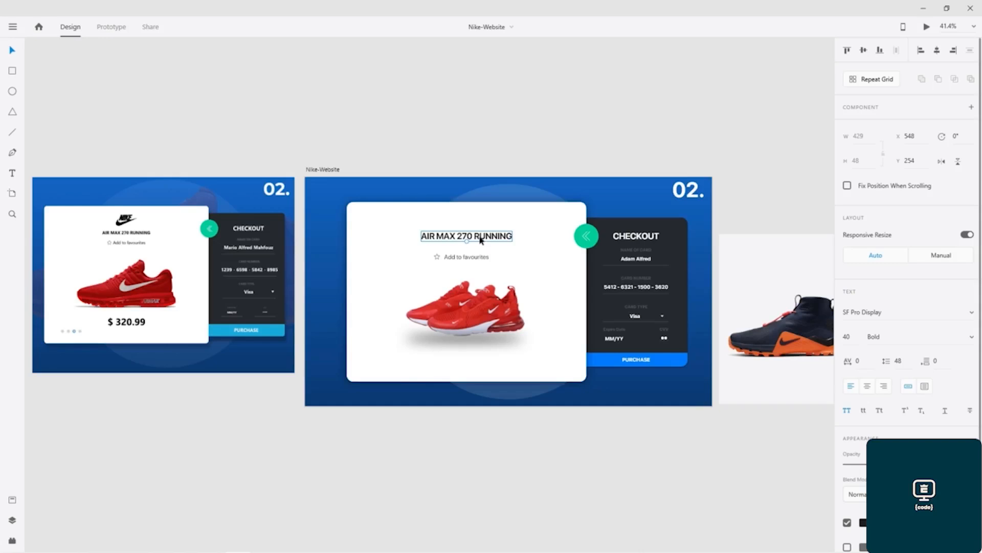
pyautogui.moveTo(481, 238); pyautogui.dragTo(485, 361)
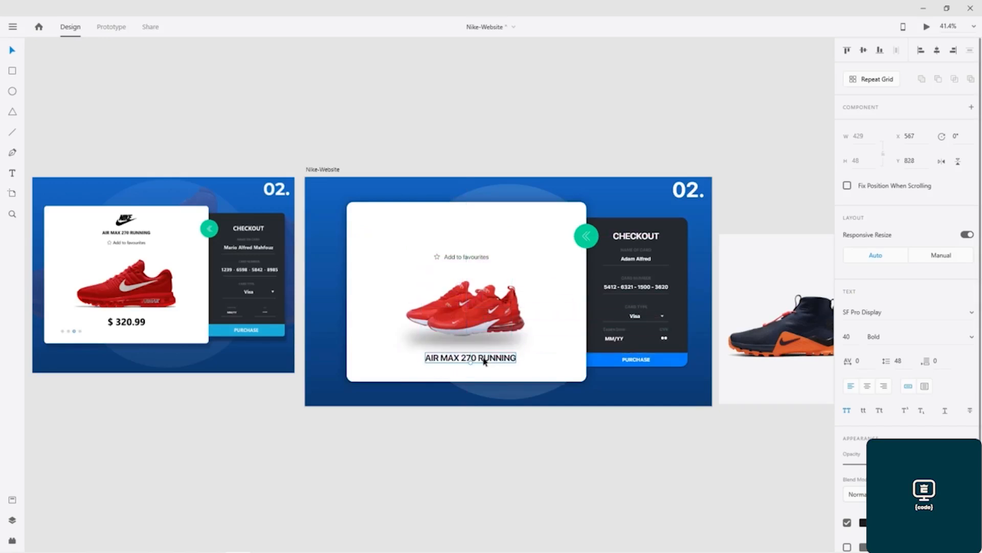
pyautogui.press('Delete')
pyautogui.click(488, 347)
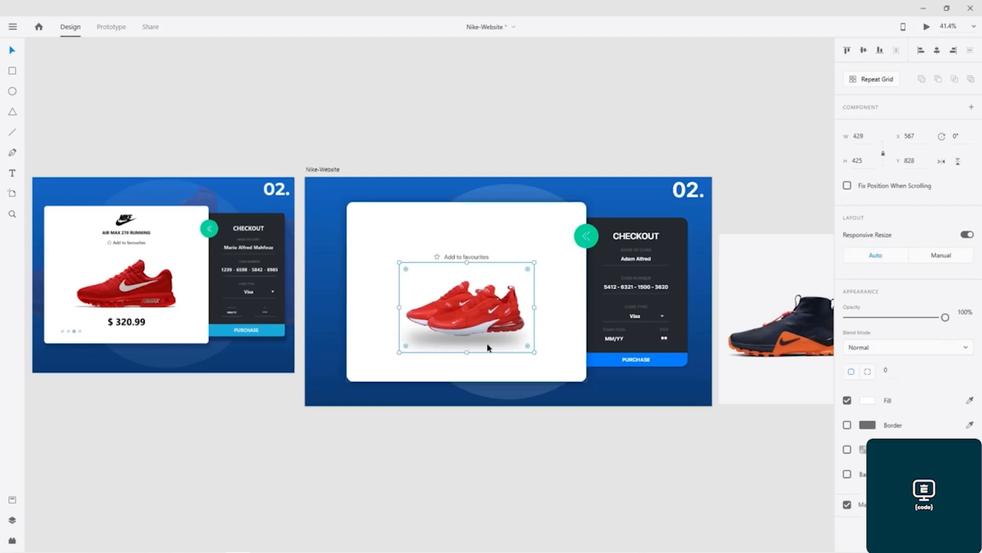
pyautogui.hotkey('ctrl', 'z')
pyautogui.moveTo(486, 361); pyautogui.dragTo(483, 357)
pyautogui.hotkey('ctrl', 'z')
pyautogui.hotkey('ctrl', 'z')
pyautogui.hotkey('ctrl', 'shift', 'z')
pyautogui.hotkey('ctrl', 'z')
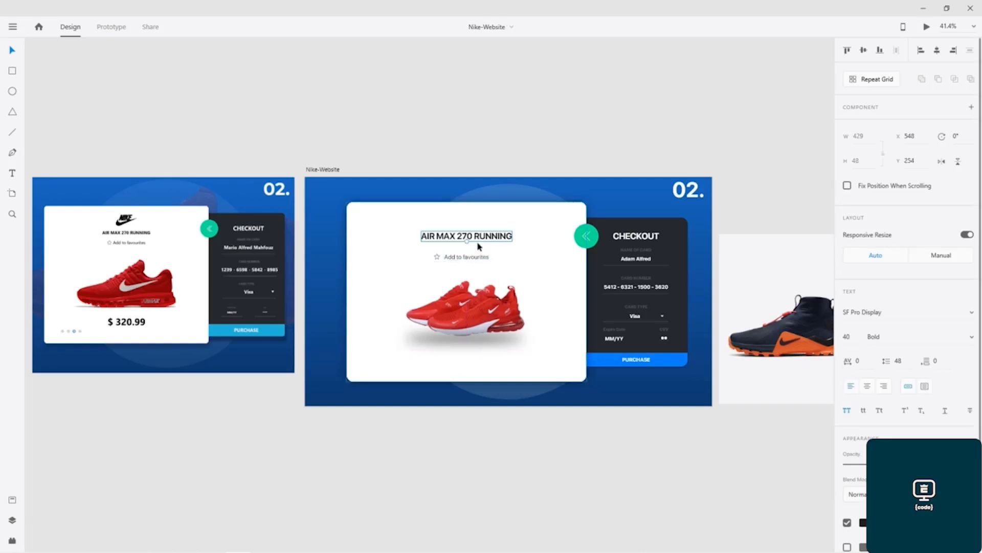
# - Duplicate the AIR MAX 270 RUNNING title straight down and place the copy beneath the shoes at X 548, Y 815
pyautogui.moveTo(478, 244); pyautogui.dragTo(480, 363)
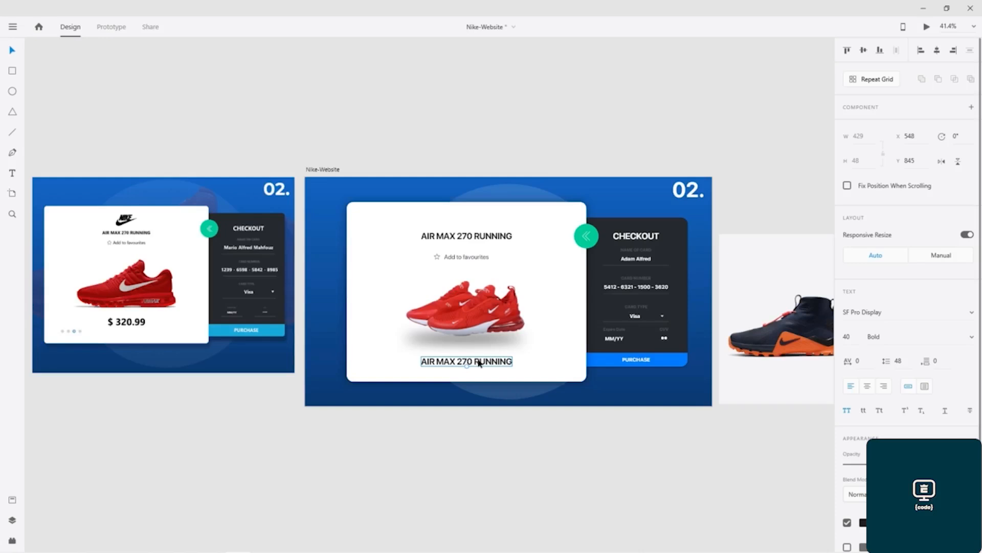
pyautogui.press('Delete')
pyautogui.click(480, 352)
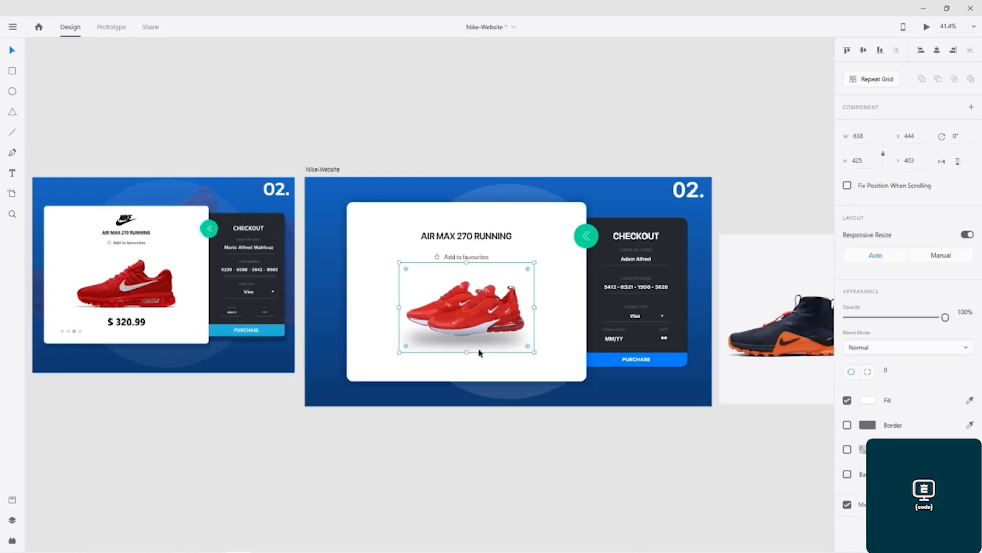
pyautogui.hotkey('ctrl', 'z')
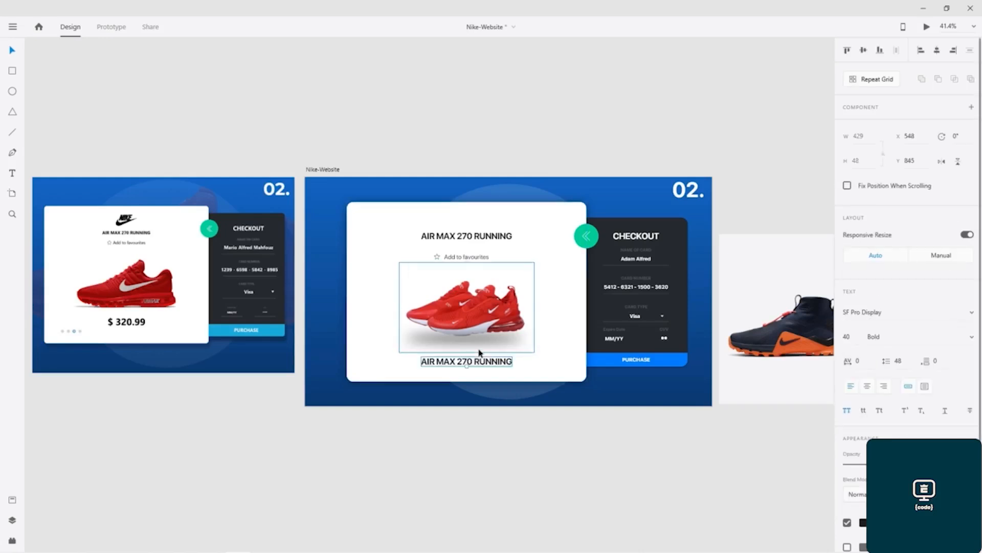
pyautogui.hotkey('shift', 'Up')
pyautogui.hotkey('shift', 'Up')
pyautogui.hotkey('shift', 'Up')
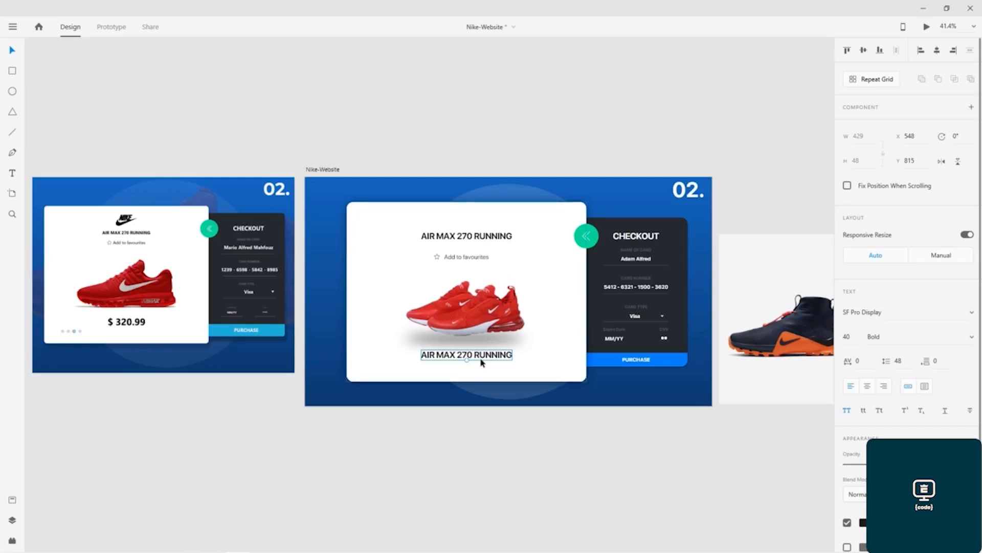
# - Replace the copied title's text beneath the shoes with "$ 320.0"
pyautogui.scroll(5, 481, 362)
pyautogui.doubleClick(482, 353)
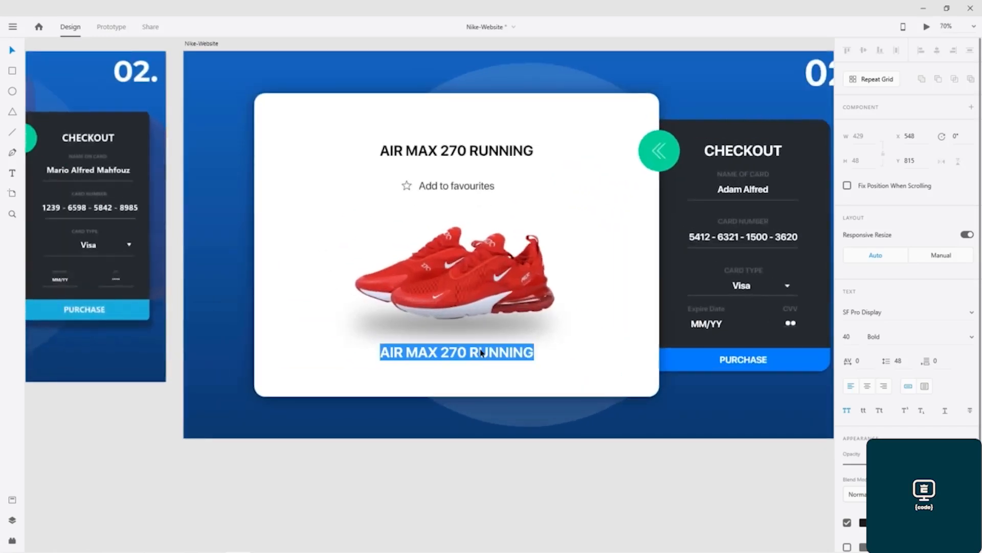
pyautogui.write('$')
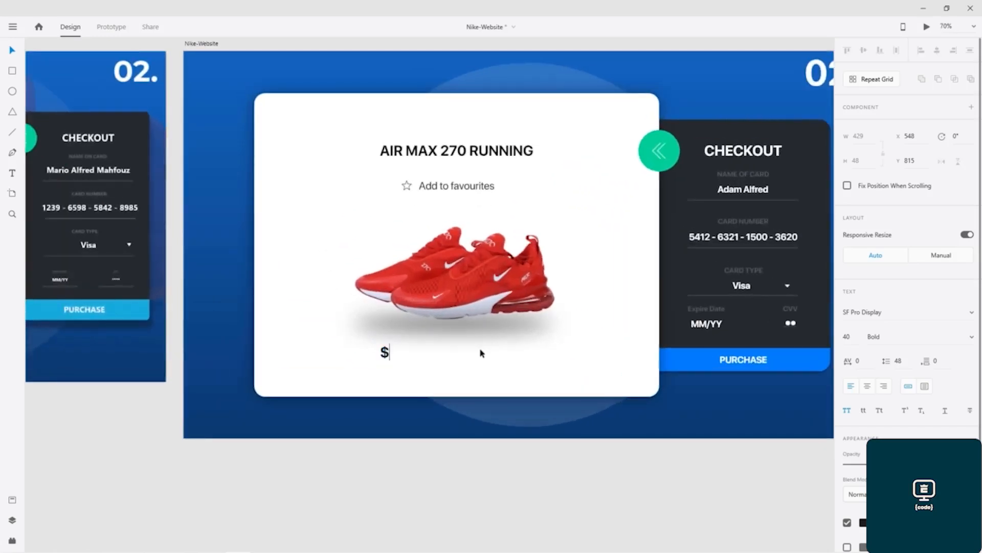
pyautogui.write(' 320.0')
pyautogui.press('Escape')
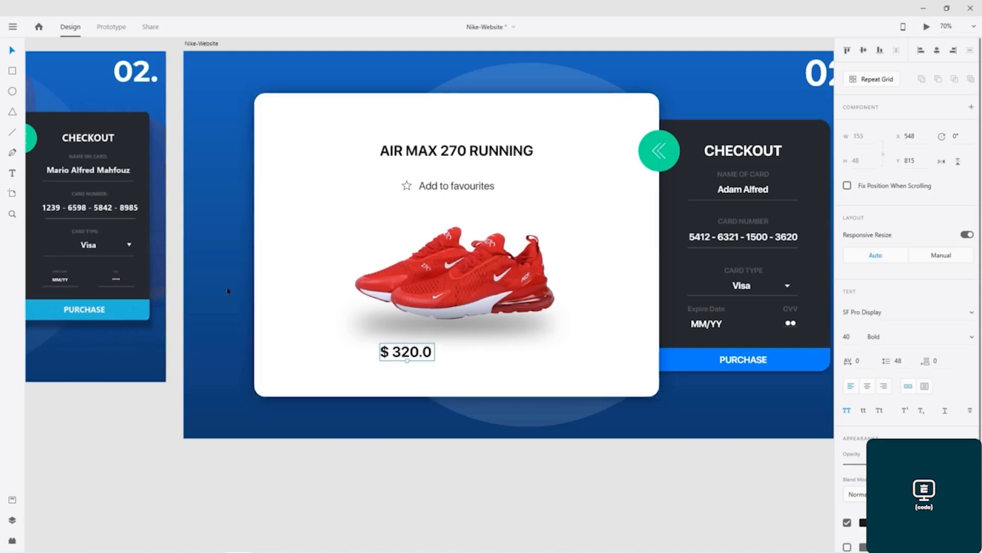
# - Correct the price text to read "$ 320.99" and centre it under the shoes at X 673, Y 813
pyautogui.click(145, 432)
pyautogui.moveTo(234, 320); pyautogui.dragTo(272, 317)
pyautogui.doubleClick(532, 339)
pyautogui.click(534, 338)
pyautogui.moveTo(536, 337); pyautogui.dragTo(525, 337)
pyautogui.write('99')
pyautogui.press('Escape')
pyautogui.moveTo(522, 336); pyautogui.dragTo(568, 337)
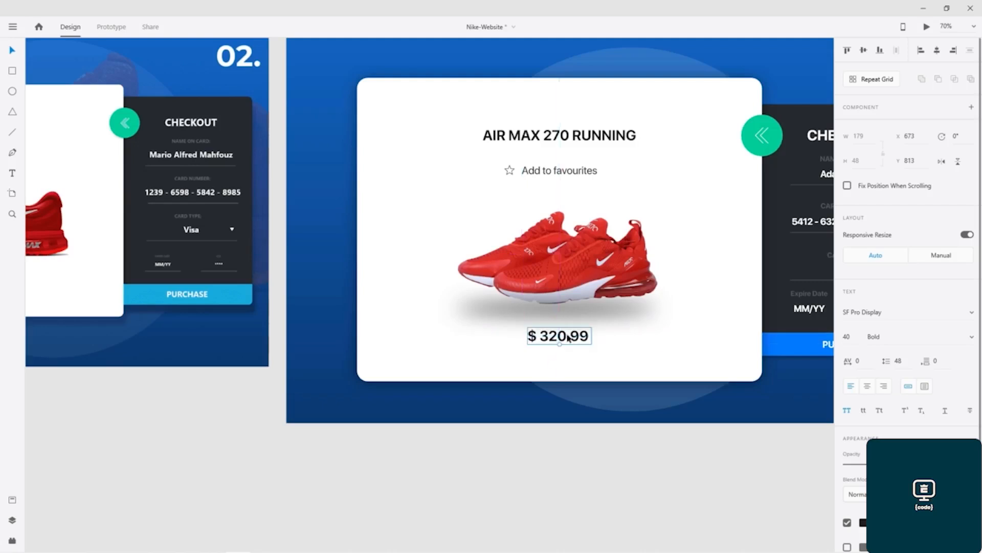
# - Compare the card with the reference design and delete the spare navy and orange shoe image outside the artboard
pyautogui.click(457, 342)
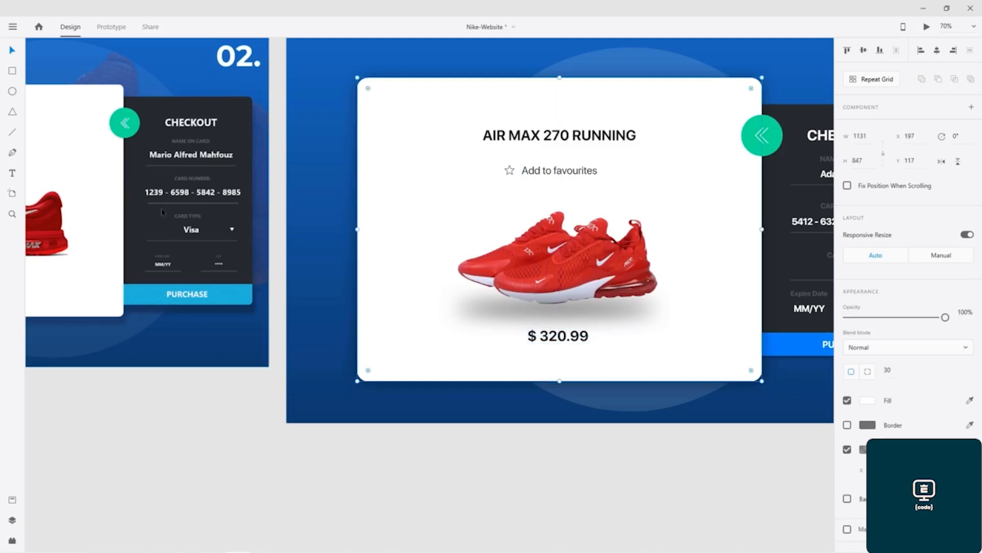
pyautogui.moveTo(162, 219); pyautogui.dragTo(354, 218)
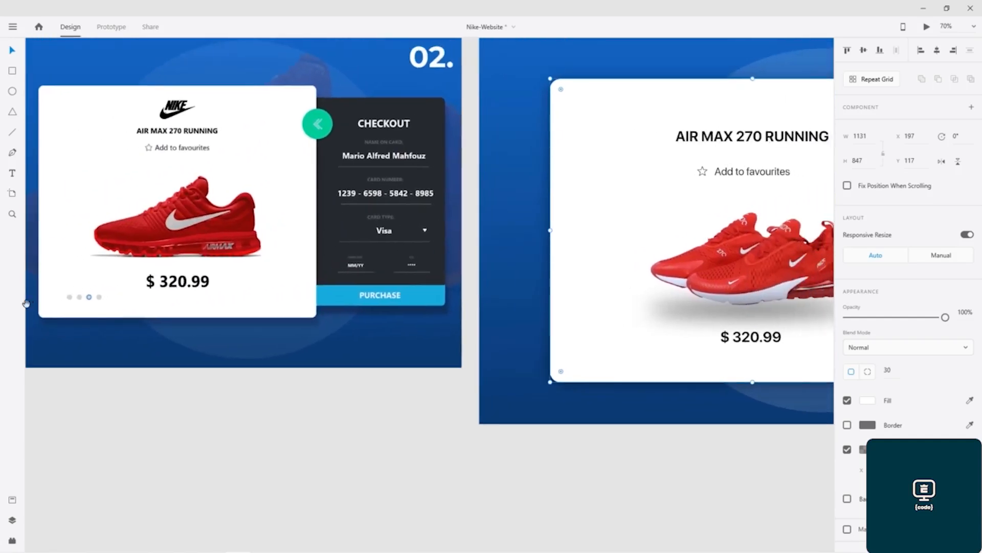
pyautogui.moveTo(816, 260); pyautogui.dragTo(389, 275)
pyautogui.scroll(-5, 389, 275)
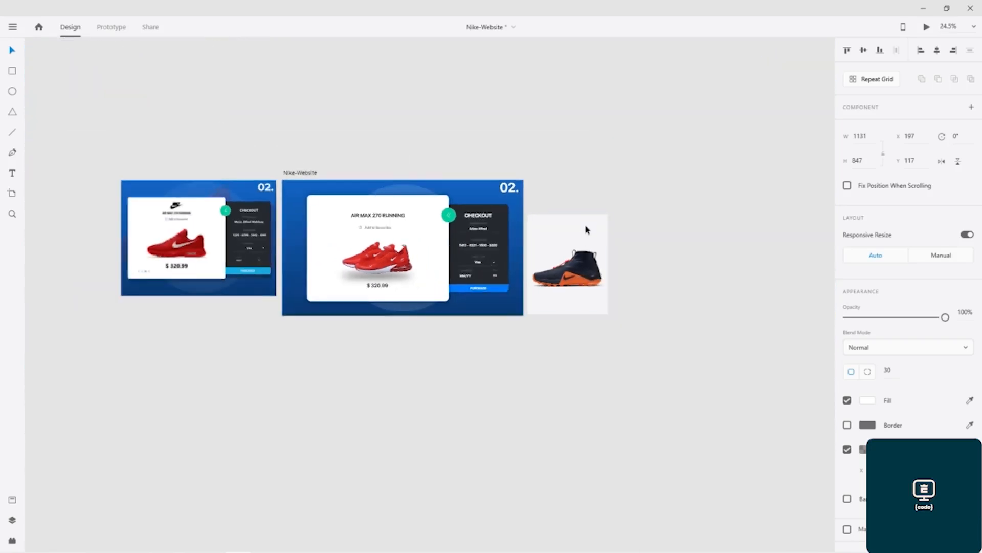
pyautogui.click(575, 237)
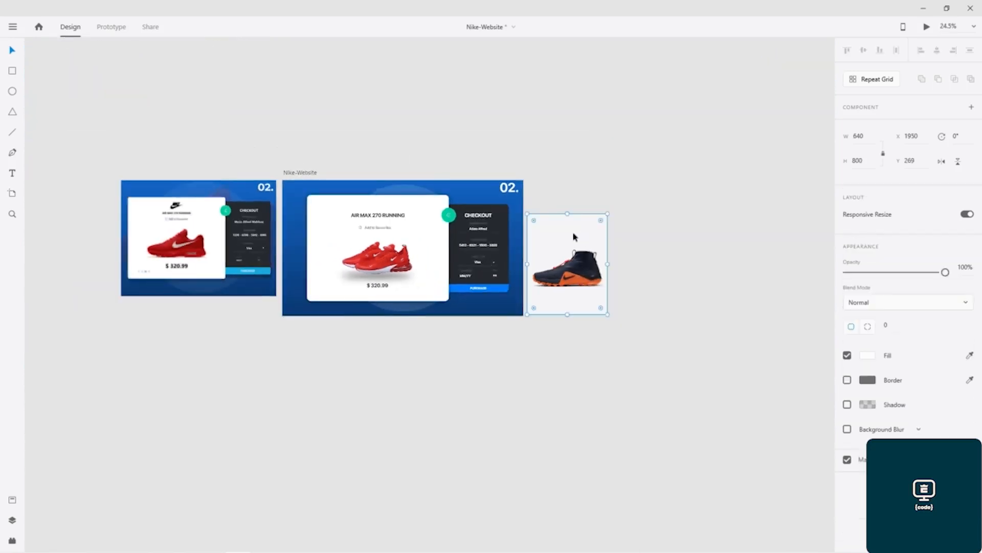
pyautogui.press('Delete')
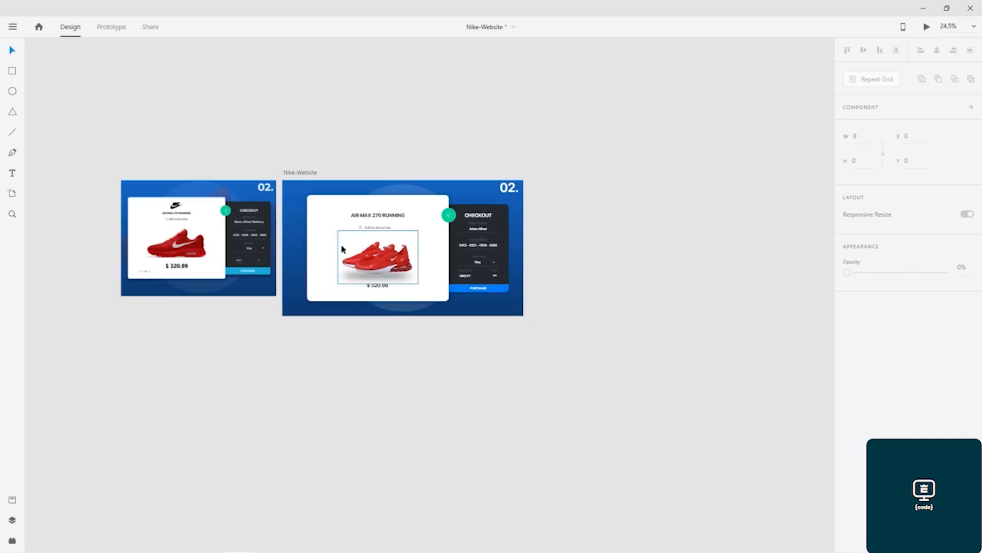
# - Save the Nike-Website document with the finished product card
pyautogui.scroll(1, 351, 262)
pyautogui.scroll(2, 351, 262)
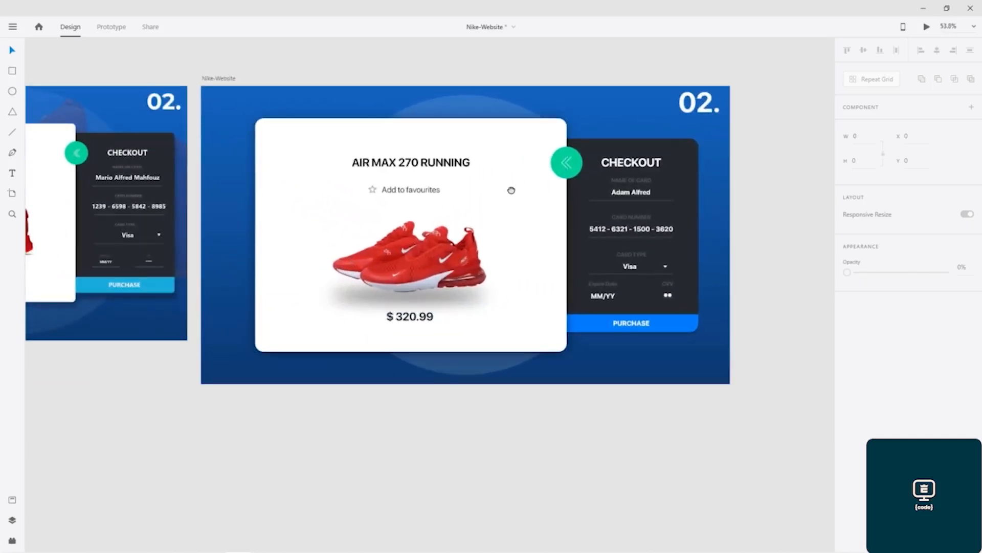
pyautogui.moveTo(511, 189); pyautogui.dragTo(500, 224)
pyautogui.hotkey('ctrl', 's')
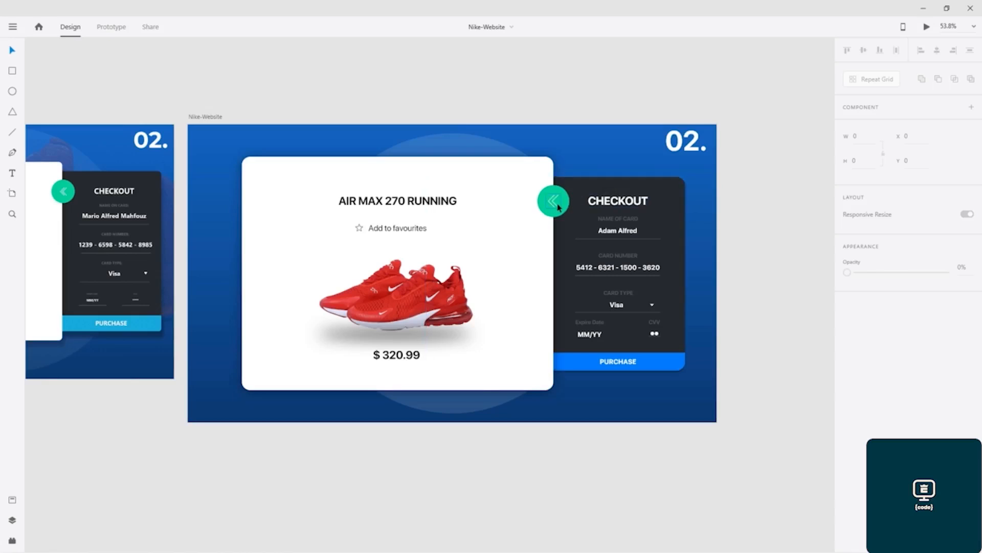
# - Duplicate the whole Nike-Website artboard and place the copy beside the original at X 1965, Y 0
pyautogui.click(209, 118)
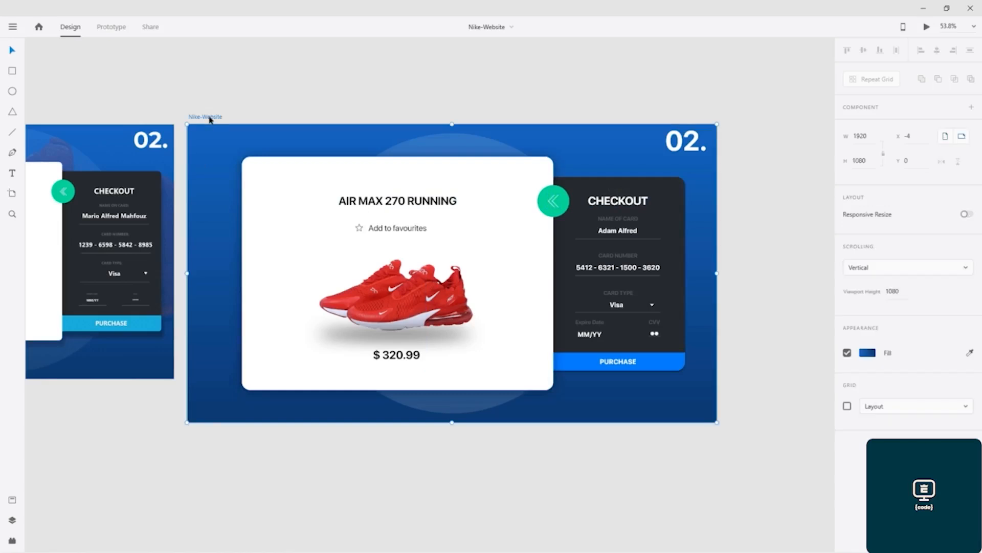
pyautogui.moveTo(209, 120); pyautogui.dragTo(389, 146)
pyautogui.moveTo(375, 164); pyautogui.dragTo(272, 69)
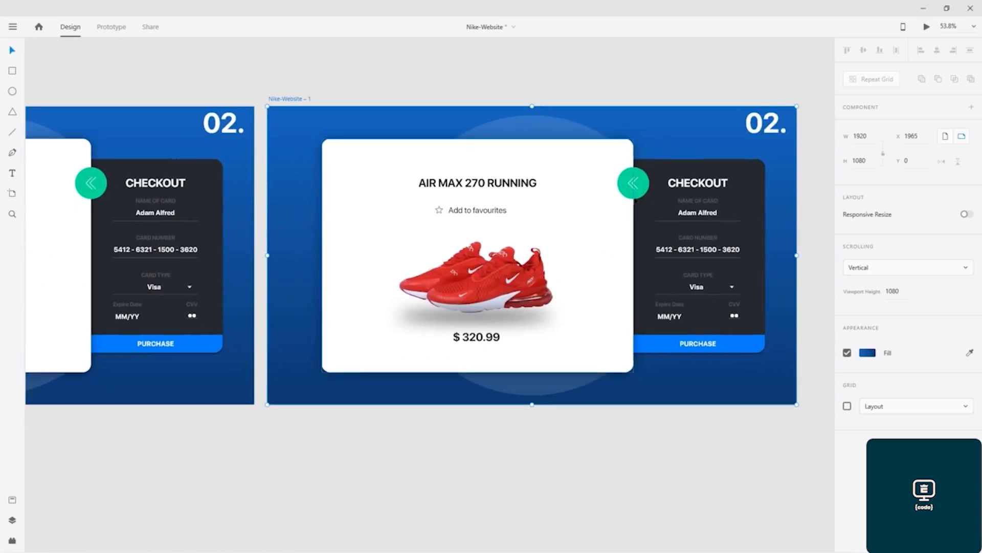
# - Delete the dark checkout card and most of its labels, fields and purchase button from the duplicated artboard
pyautogui.click(672, 171)
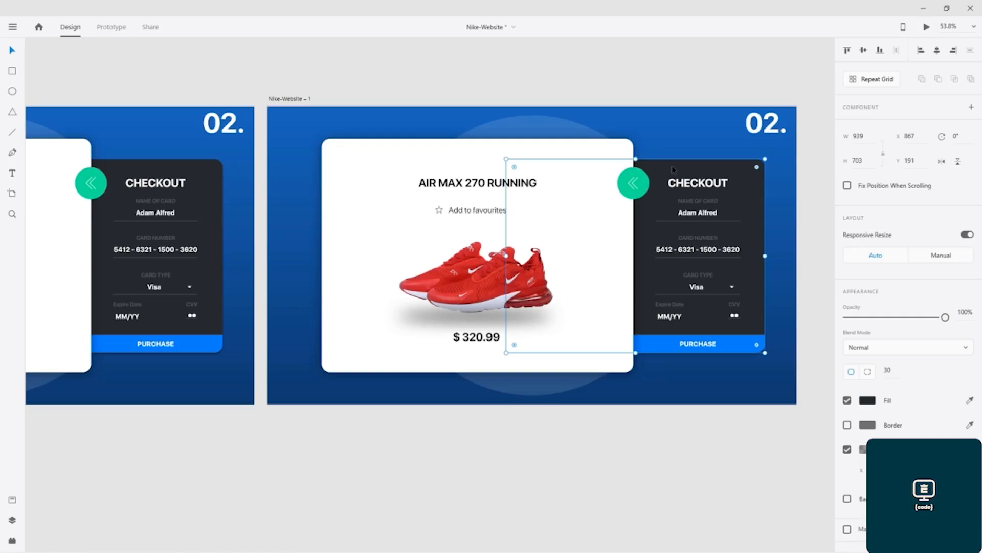
pyautogui.press('Delete')
pyautogui.moveTo(696, 458); pyautogui.dragTo(723, 122)
pyautogui.press('Delete')
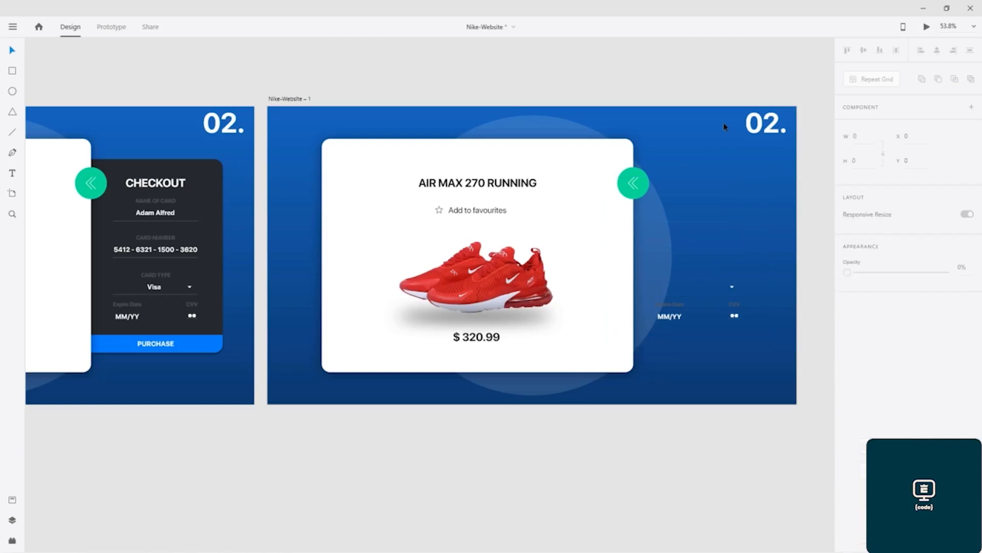
# - Delete the leftover expiry date and CVV items and the dropdown arrow from the duplicated artboard
pyautogui.click(672, 319)
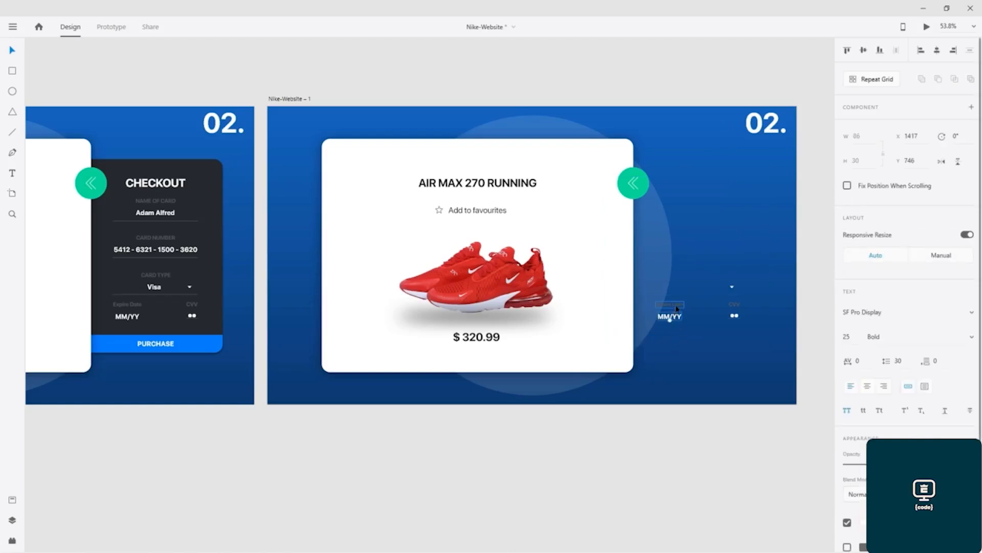
pyautogui.keyDown('shift'); pyautogui.click(733, 291); pyautogui.keyUp('shift')
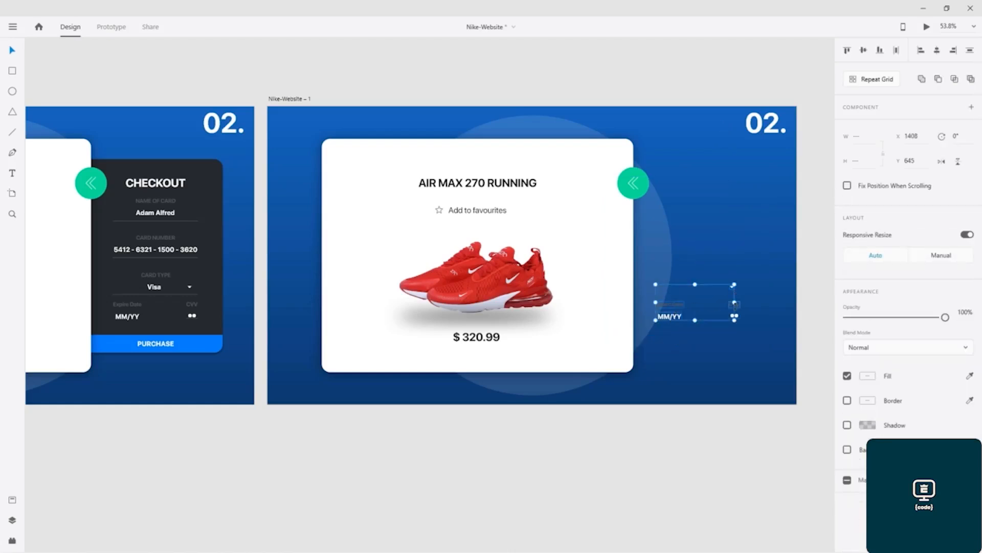
pyautogui.keyDown('shift'); pyautogui.click(739, 306); pyautogui.keyUp('shift')
pyautogui.press('Delete')
pyautogui.click(732, 317)
pyautogui.press('Delete')
# - Delete the remaining short divider line from the blue background of the duplicated artboard
pyautogui.scroll(1, 746, 362)
pyautogui.scroll(4, 747, 362)
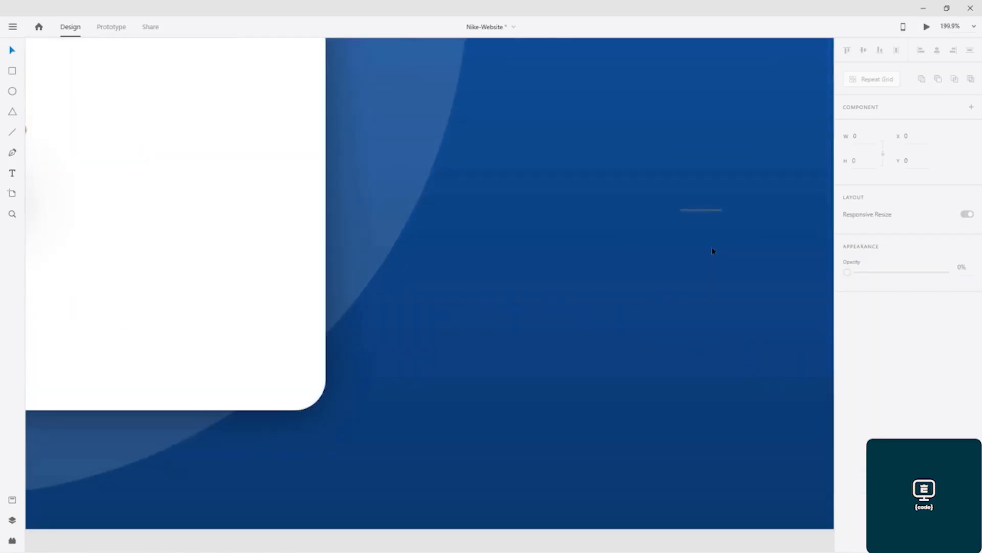
pyautogui.click(712, 215)
pyautogui.press('Delete')
# - Select the white card with its contents and green arrow button, without the background circle, and move them to X 366, Y 117
pyautogui.scroll(-5, 548, 207)
pyautogui.moveTo(533, 186); pyautogui.dragTo(616, 295)
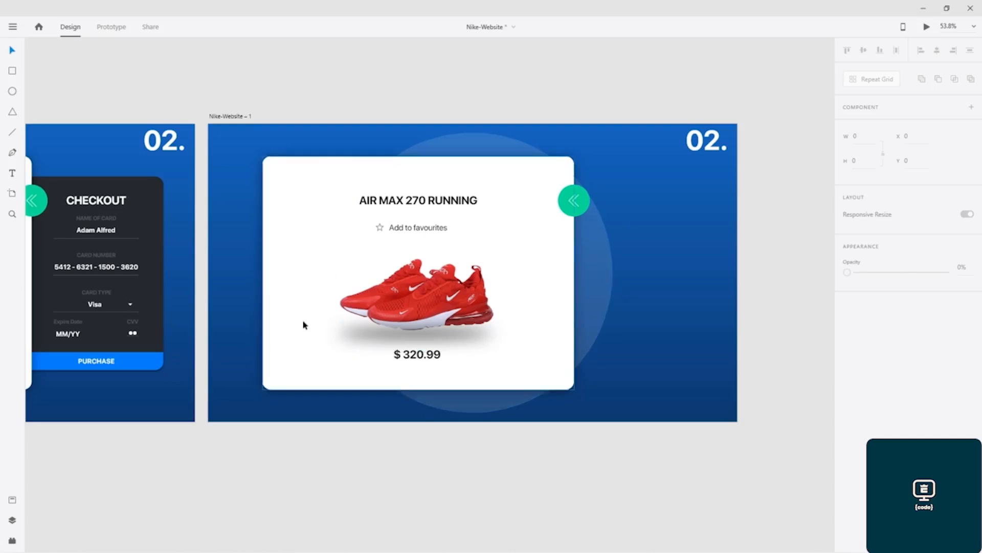
pyautogui.moveTo(324, 488); pyautogui.dragTo(586, 190)
pyautogui.keyDown('shift'); pyautogui.click(602, 250); pyautogui.keyUp('shift')
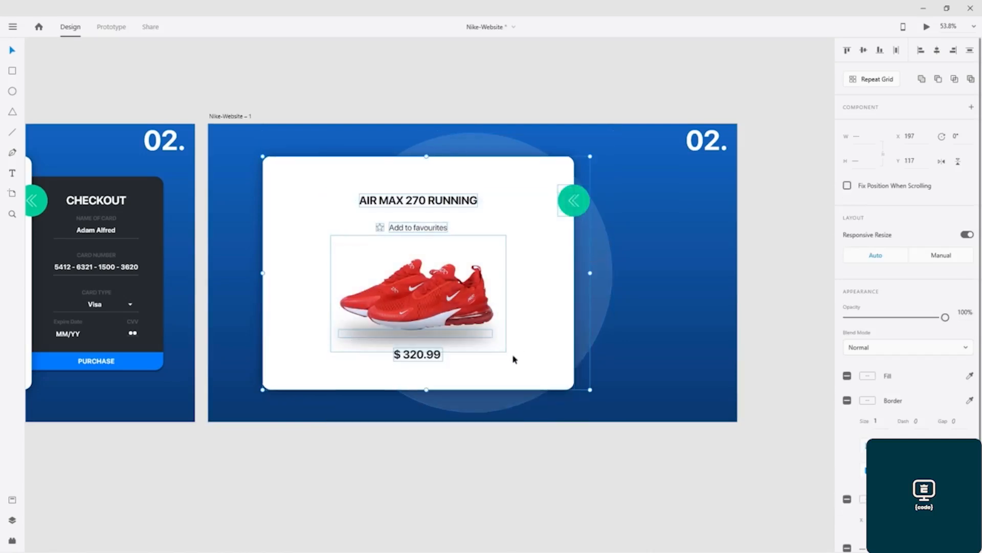
pyautogui.moveTo(327, 173); pyautogui.dragTo(373, 174)
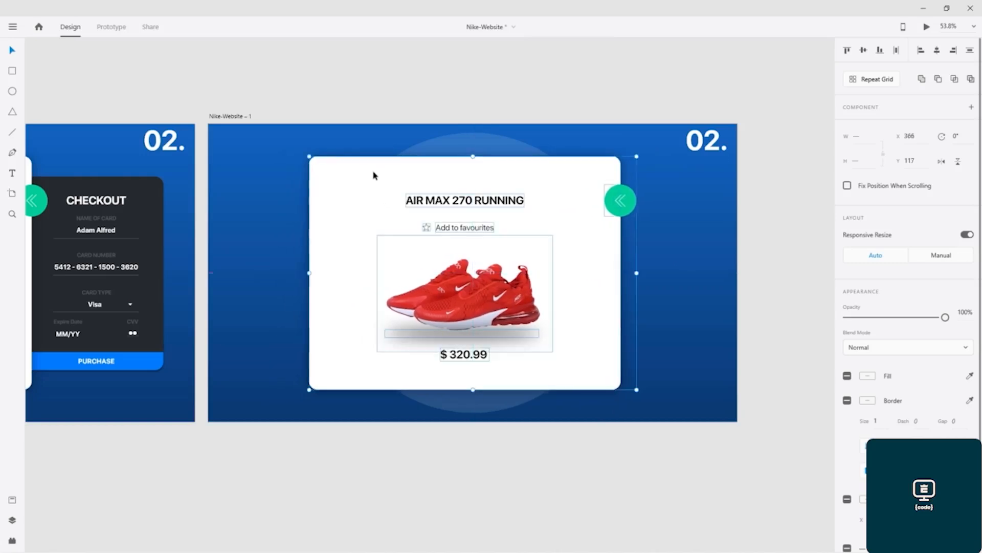
# - Rotate the white double-arrow icon in the duplicated artboard's green circle by 180° so it points right
pyautogui.scroll(10, 625, 206)
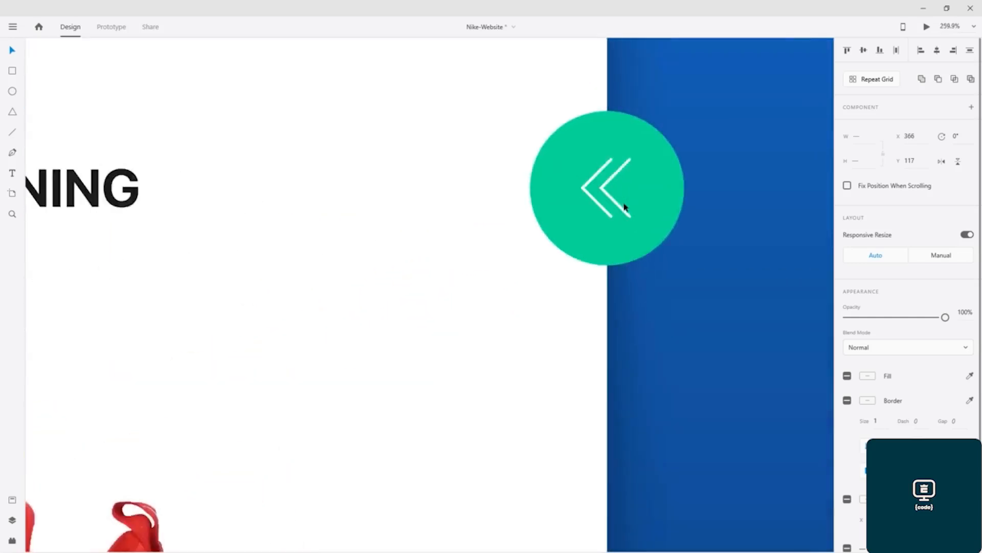
pyautogui.click(607, 198)
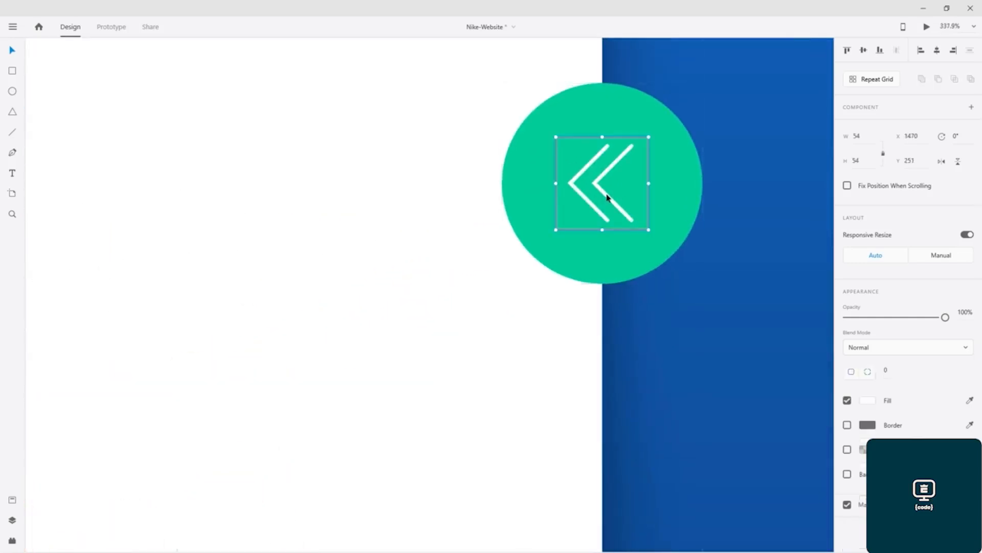
pyautogui.click(445, 164)
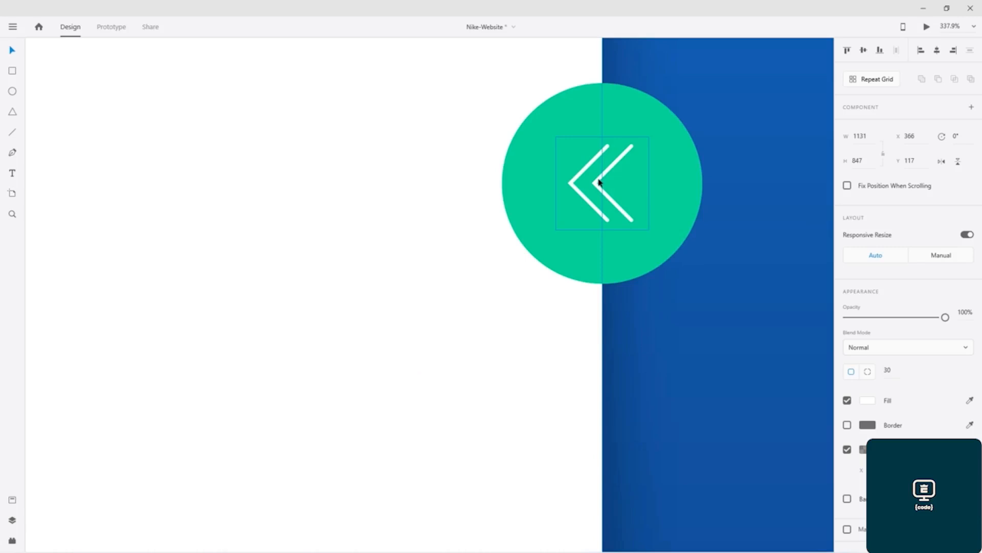
pyautogui.click(600, 183)
pyautogui.moveTo(554, 135); pyautogui.dragTo(655, 229)
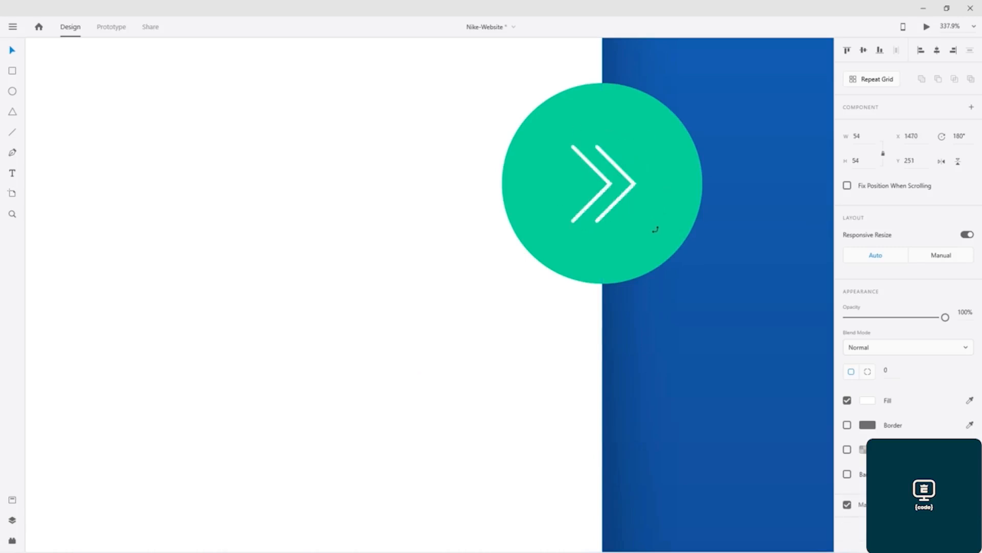
pyautogui.click(581, 258)
pyautogui.scroll(-2, 580, 259)
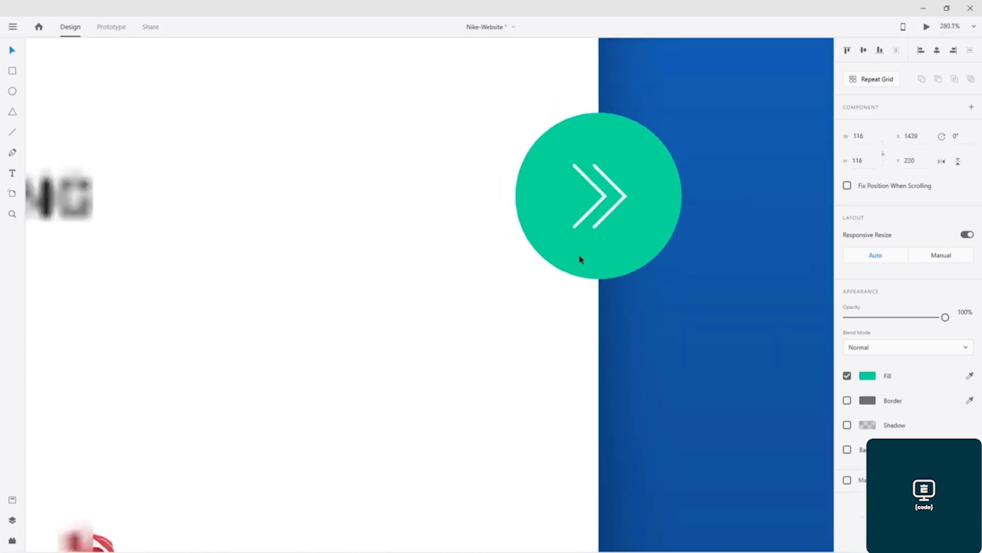
pyautogui.scroll(-10, 581, 259)
pyautogui.moveTo(540, 129); pyautogui.dragTo(607, 94)
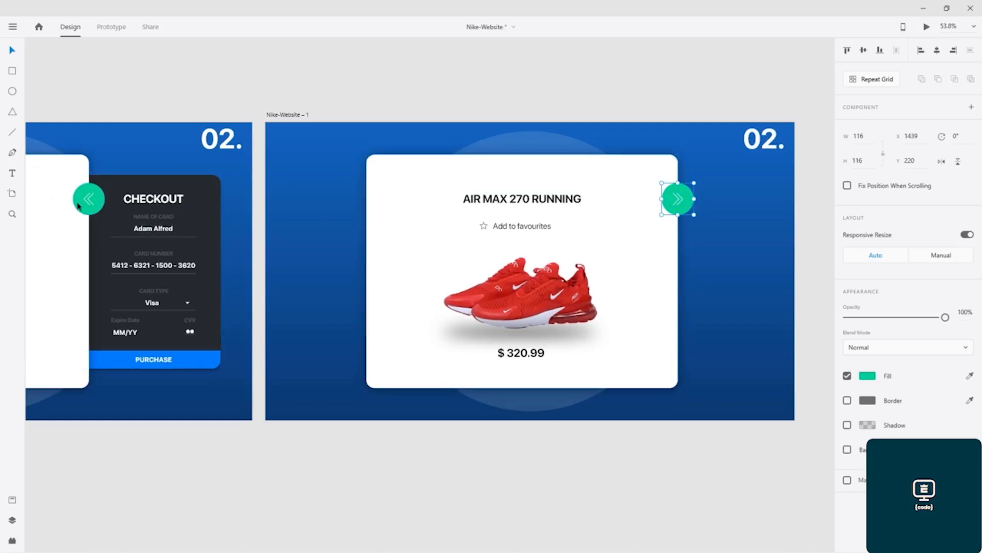
# - Link the green arrow button in the Nike-Website – 1 artboard to the Nike-Website artboard as a prototype interaction with the Auto-Animate action
pyautogui.click(113, 27)
pyautogui.moveTo(694, 200); pyautogui.dragTo(88, 197)
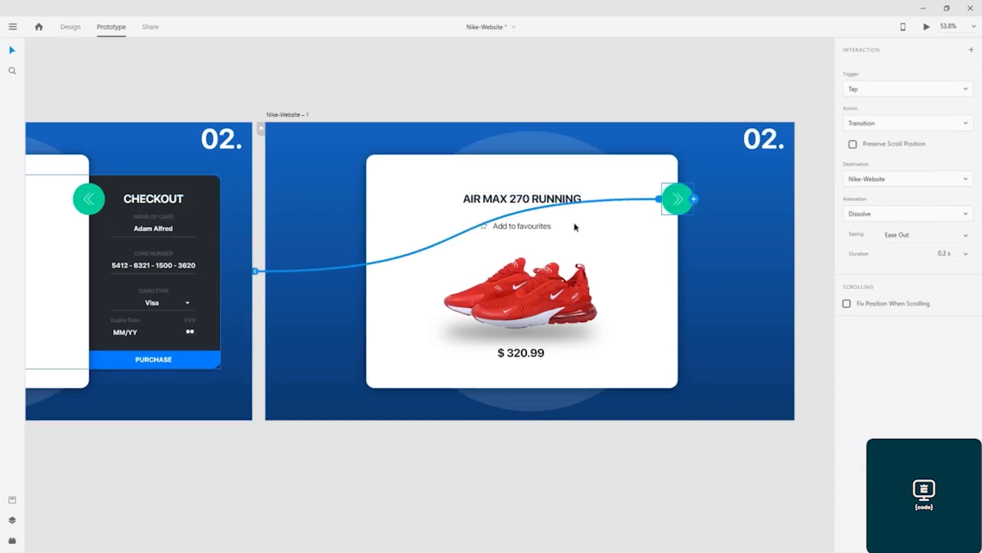
pyautogui.click(916, 123)
pyautogui.click(894, 141)
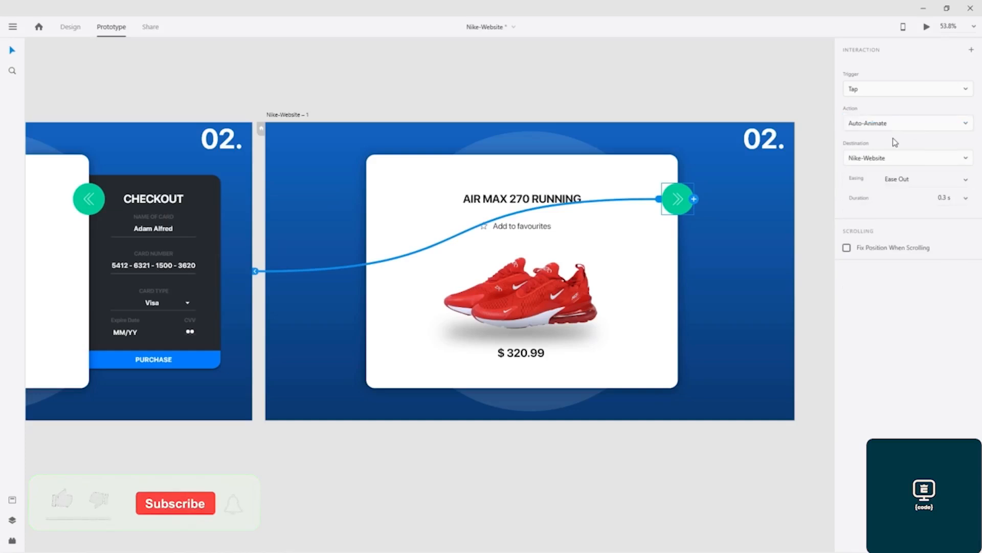
# - Link the green arrow button in the Nike-Website artboard to Nike-Website – 1 with a tap-triggered Auto-Animate interaction and save the document
pyautogui.click(88, 202)
pyautogui.moveTo(101, 200); pyautogui.dragTo(678, 199)
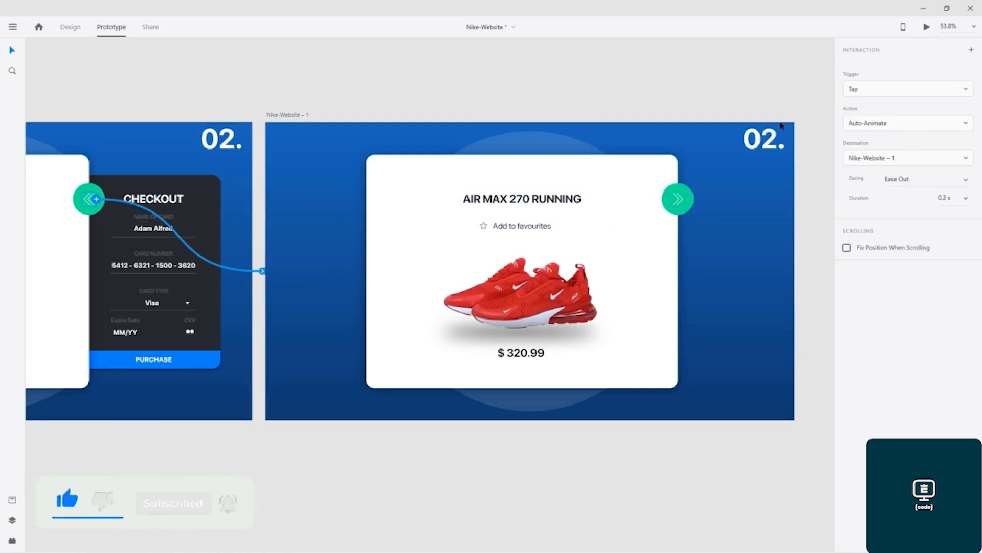
pyautogui.click(290, 95)
pyautogui.hotkey('ctrl', 's')
# - Preview the prototype from the Nike-Website artboard and test the green arrow button's transition between the checkout and product-only views
pyautogui.moveTo(455, 96); pyautogui.dragTo(605, 97)
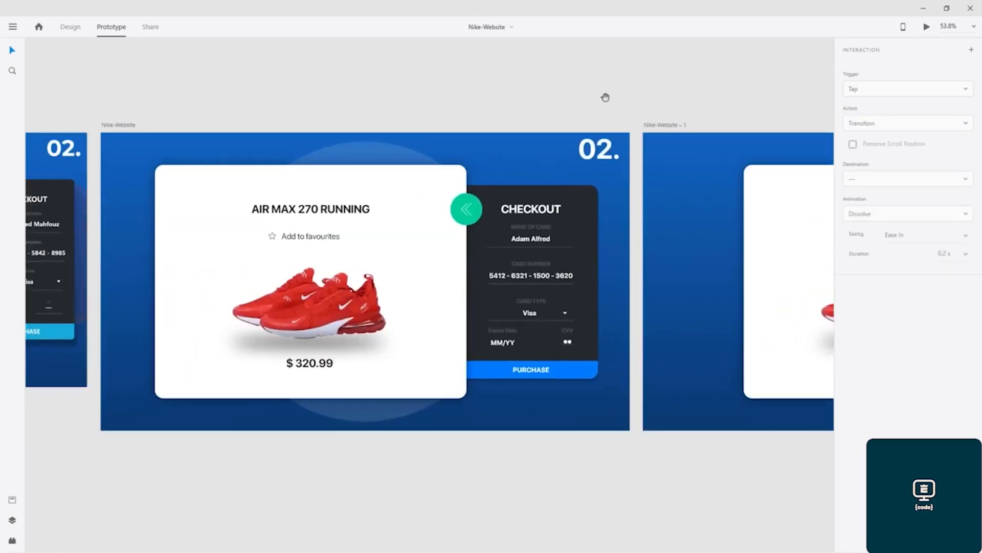
pyautogui.click(117, 126)
pyautogui.click(927, 28)
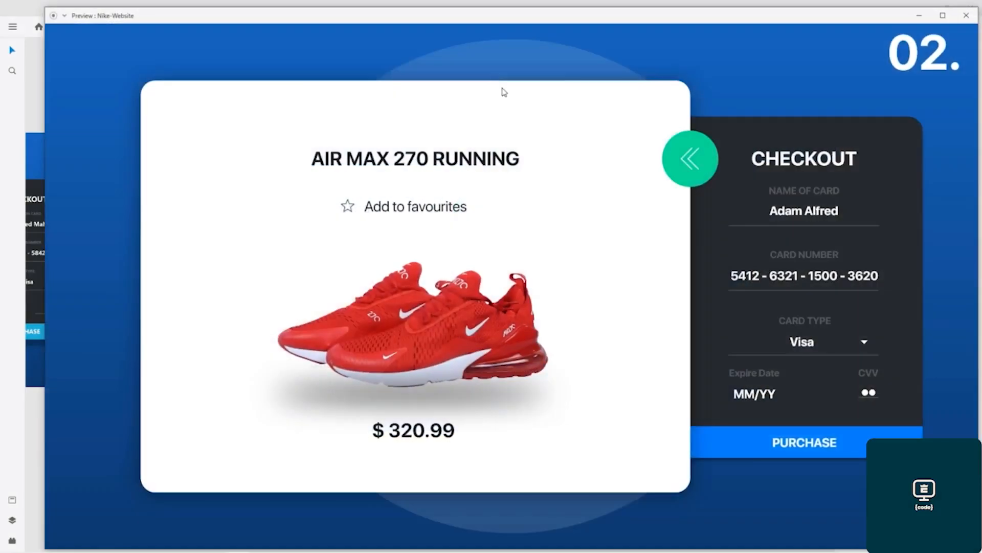
pyautogui.click(688, 163)
pyautogui.click(773, 160)
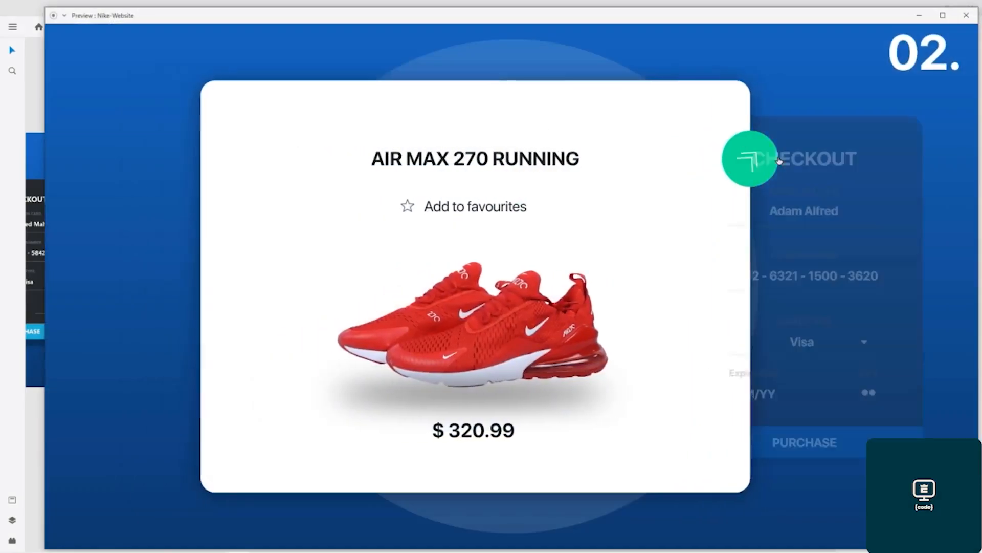
pyautogui.click(690, 164)
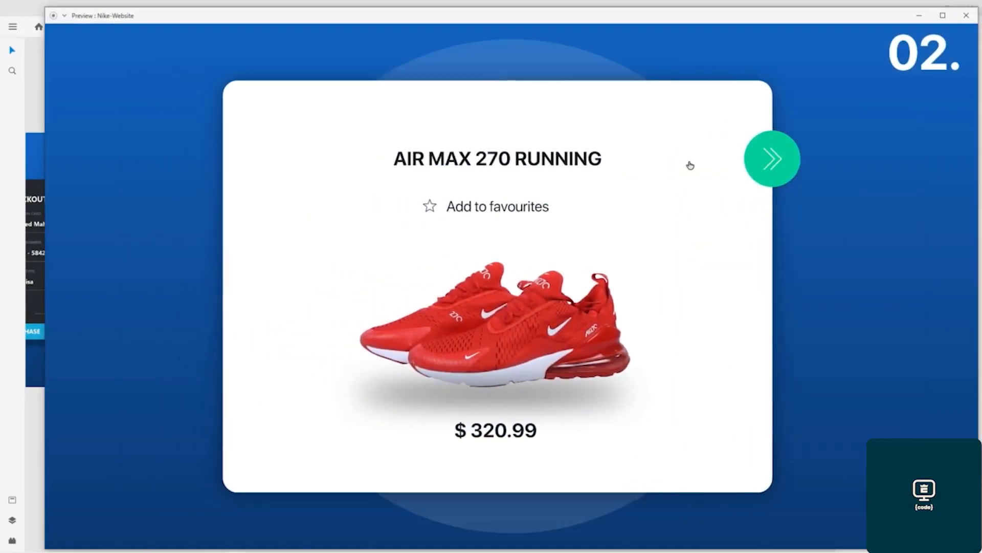
# - Maximize the preview, toggle the checkout panel repeatedly with the green arrow button, then close the preview and deselect the artboard
pyautogui.click(941, 17)
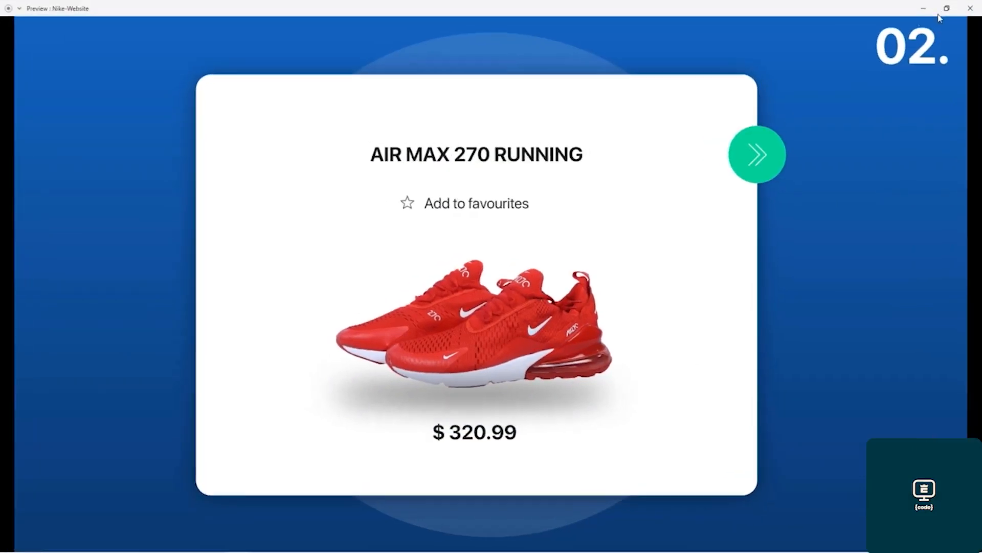
pyautogui.click(763, 157)
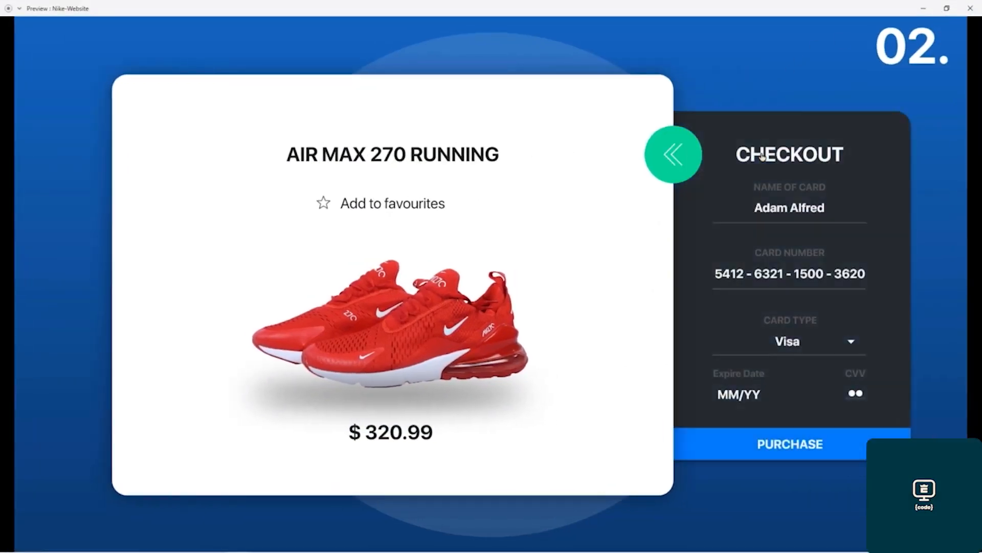
pyautogui.click(677, 161)
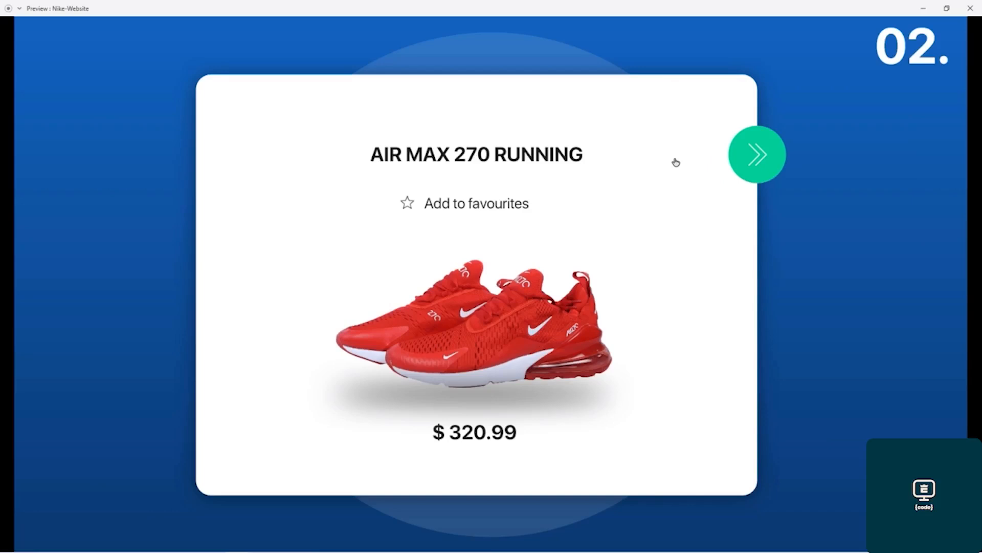
pyautogui.click(758, 154)
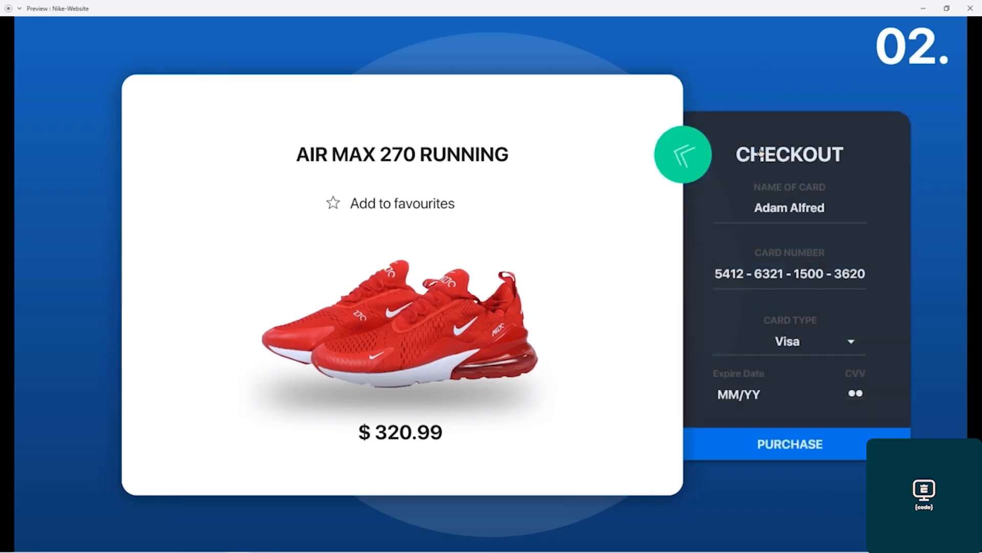
pyautogui.click(678, 155)
pyautogui.click(971, 9)
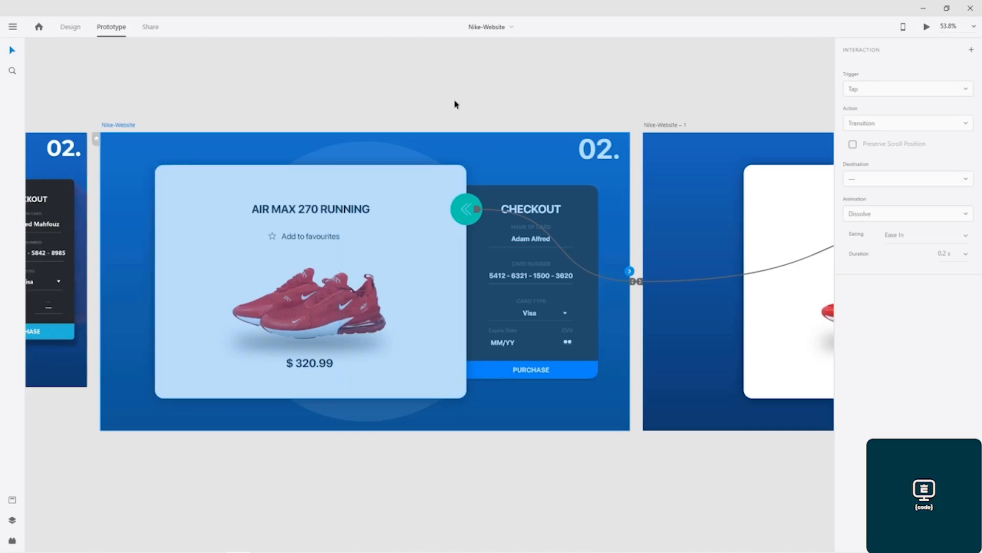
pyautogui.click(453, 98)
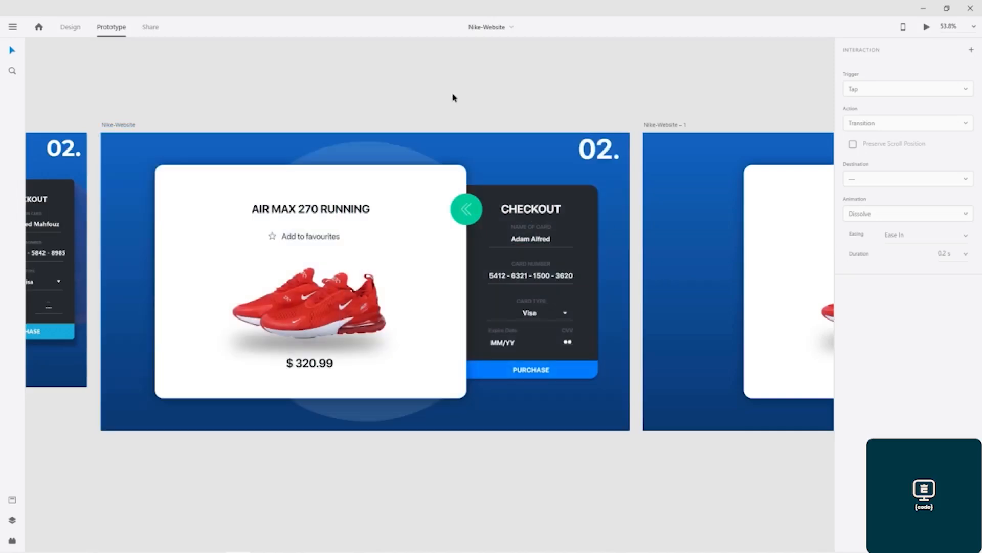